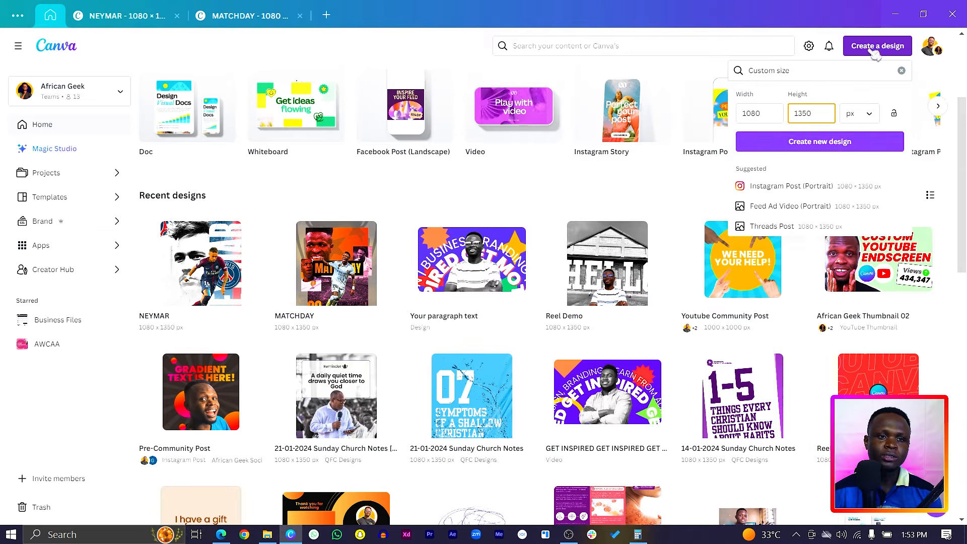
Step: Prepare a new custom-size design of 1080 × 1350 px
{"action": "left_click", "coordinate": [873, 52]}
{"action": "left_click", "coordinate": [875, 50]}
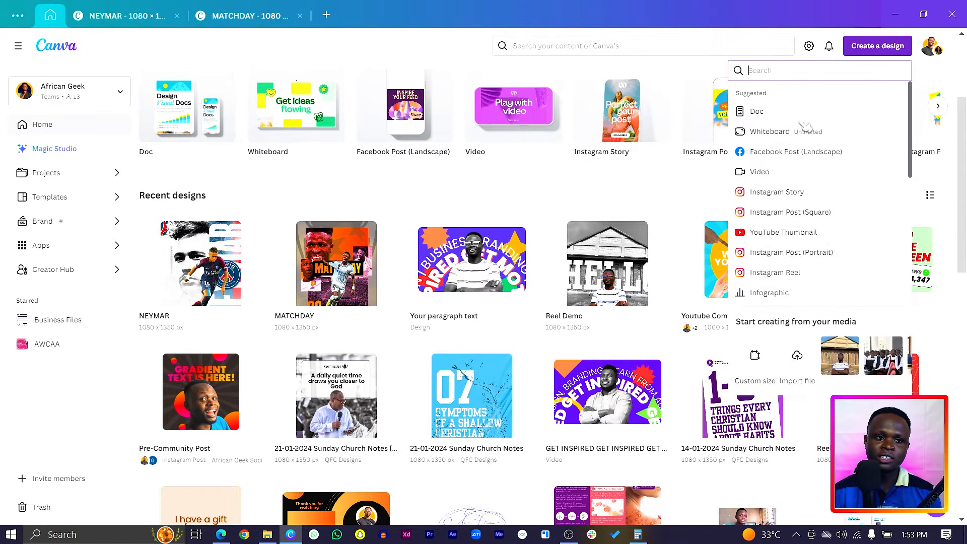
{"action": "left_click", "coordinate": [761, 357]}
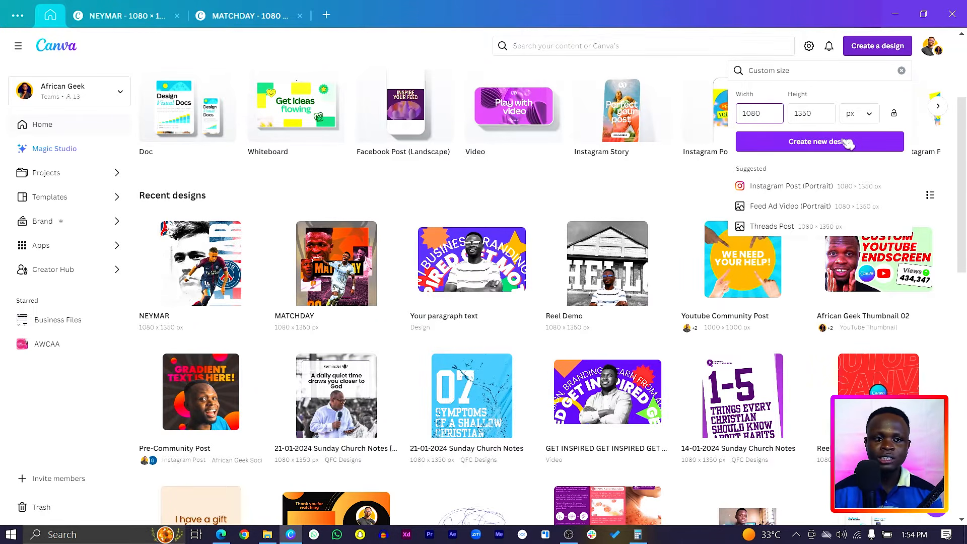
Step: Switch to the open MATCHDAY design and close it so the NEYMAR design is in front
{"action": "left_click", "coordinate": [277, 16]}
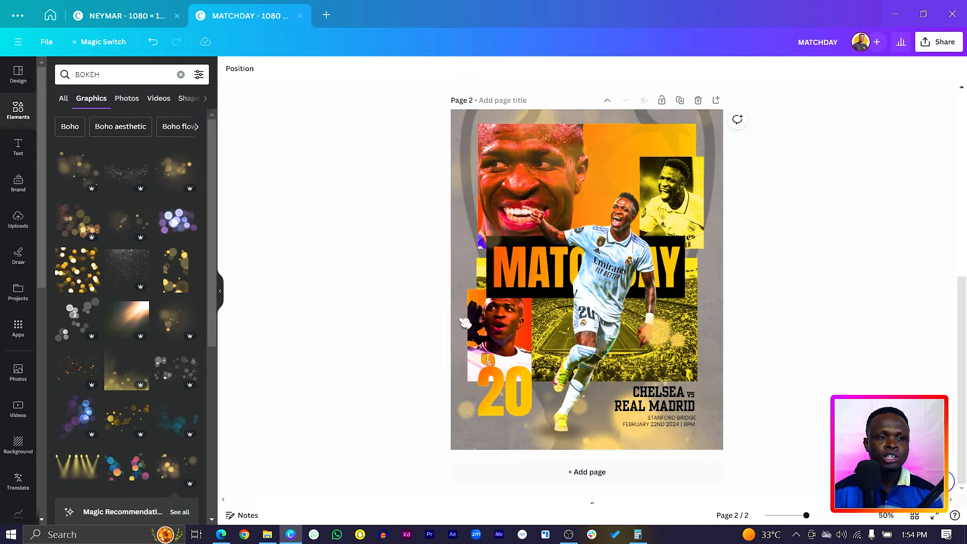
{"action": "left_click", "coordinate": [300, 17]}
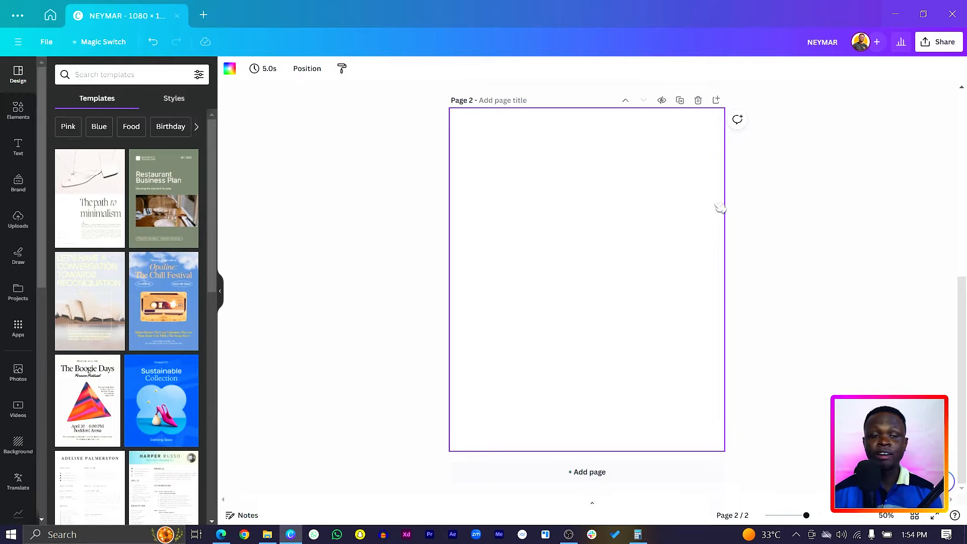
Step: Search the elements library for "PARIS" and show all the matching photos
{"action": "left_click", "coordinate": [18, 109]}
{"action": "left_click", "coordinate": [108, 76]}
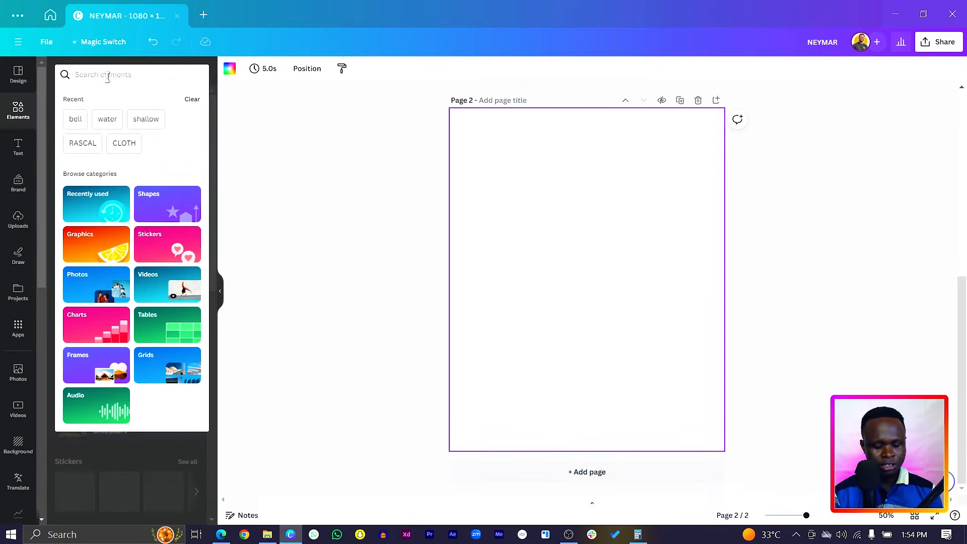
{"action": "type", "text": "PARIS"}
{"action": "key", "text": "Return"}
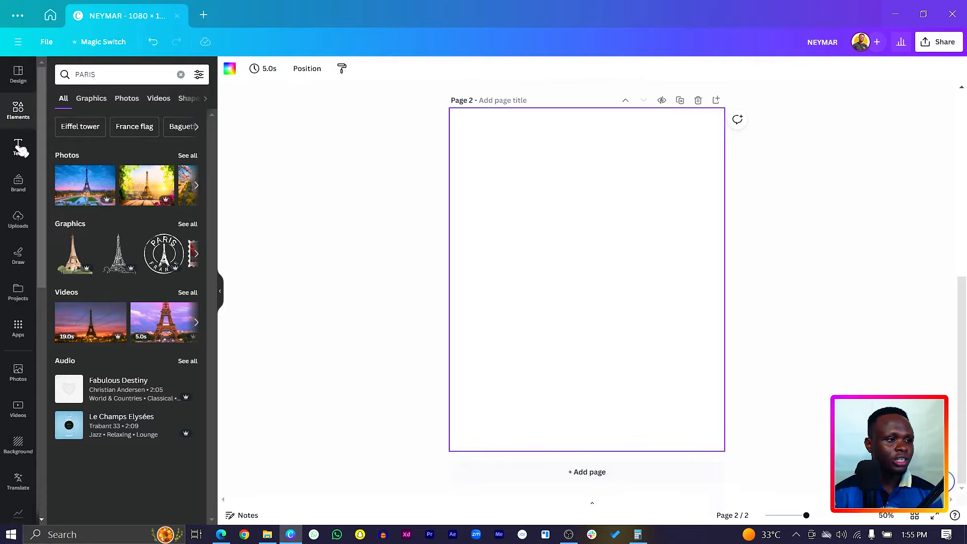
{"action": "left_click", "coordinate": [185, 156]}
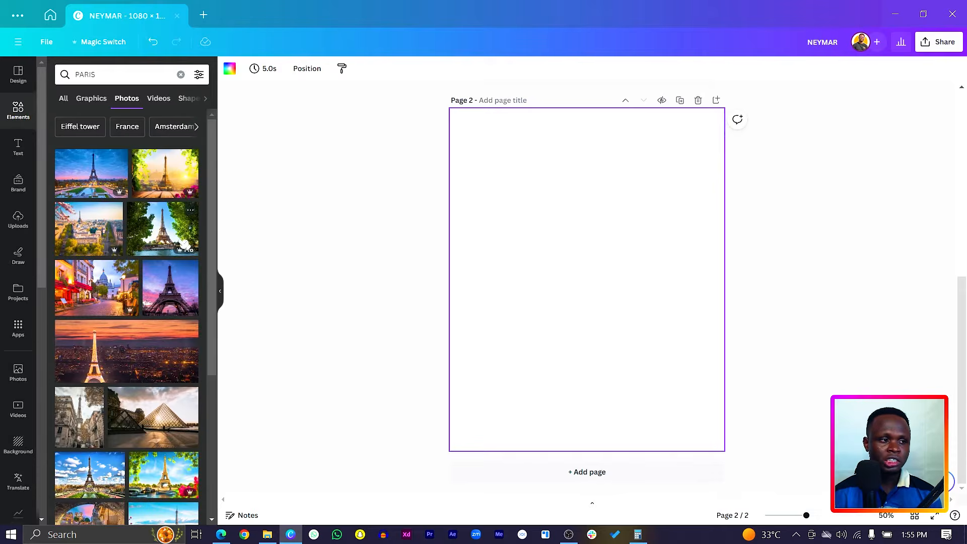
Step: Add the photo of the Eiffel Tower with pink magnolia blossoms and blue sky to the blank page 2
{"action": "scroll", "coordinate": [186, 245], "scroll_direction": "down", "scroll_amount": 3}
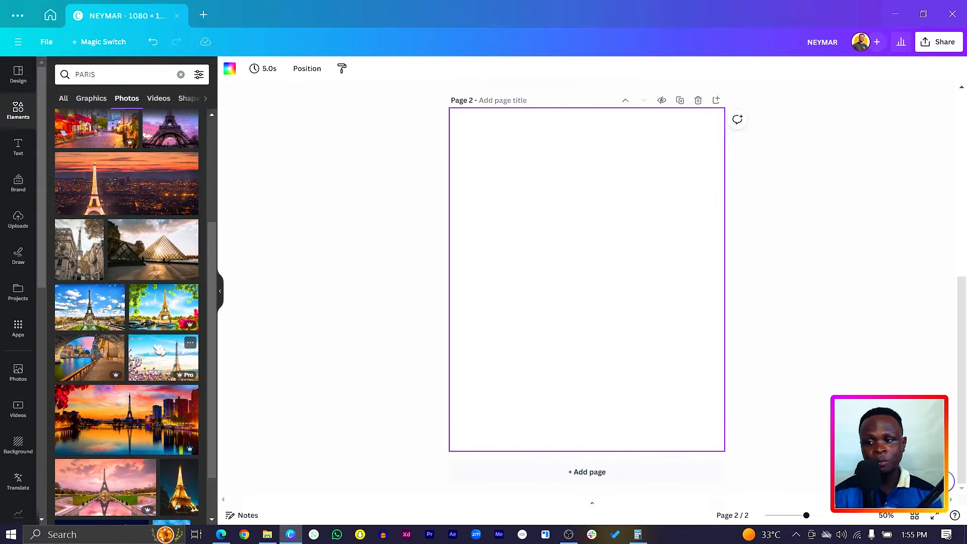
{"action": "left_click", "coordinate": [156, 360]}
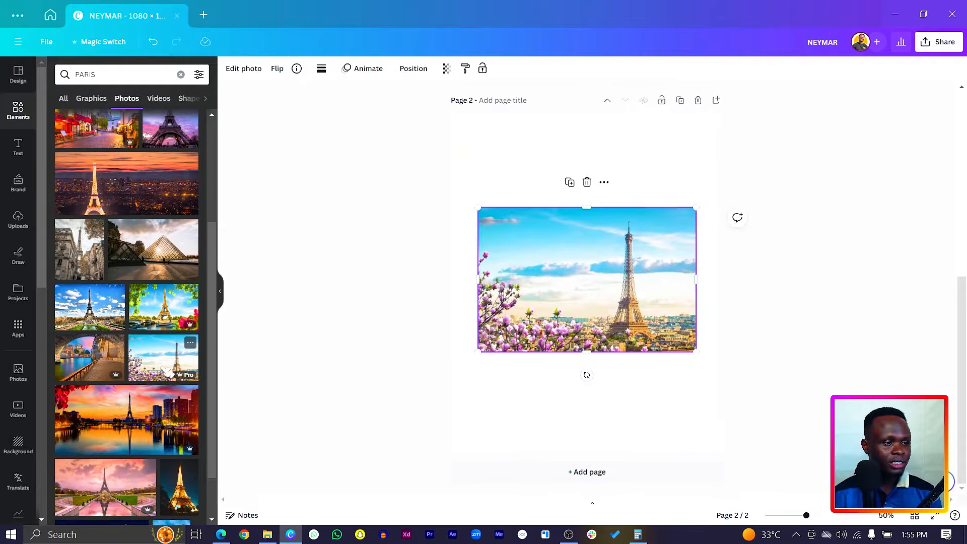
{"action": "mouse_move", "coordinate": [546, 338]}
{"action": "left_mouse_down"}
{"action": "mouse_move", "coordinate": [532, 335]}
{"action": "mouse_move", "coordinate": [558, 332]}
{"action": "left_mouse_up"}
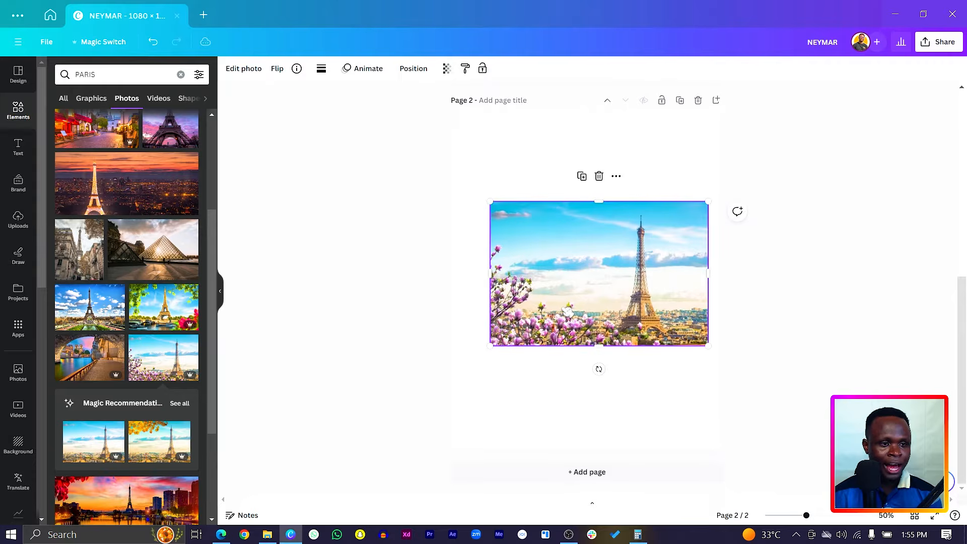
Step: Flip the Eiffel Tower photo horizontally and enlarge it to cover the whole page with the tower on the page's left side
{"action": "left_click", "coordinate": [291, 73]}
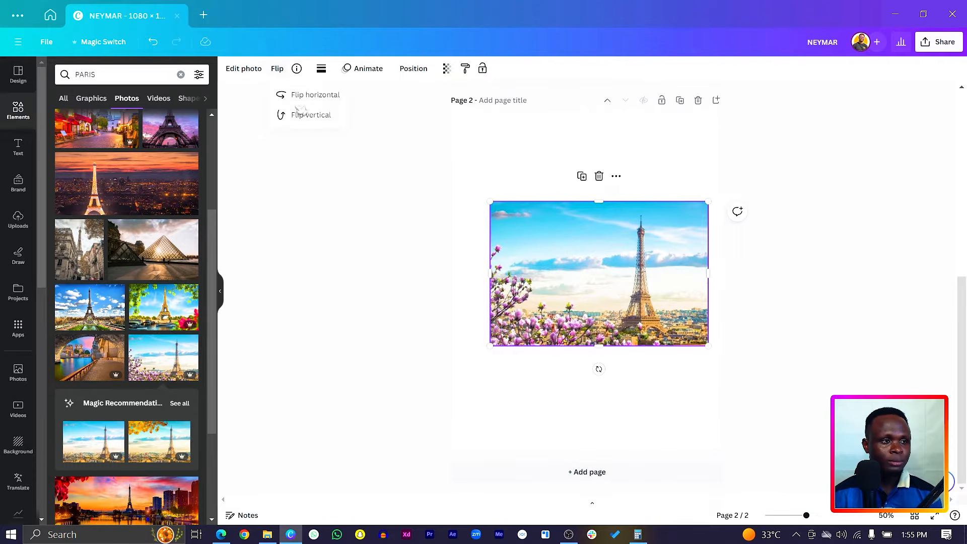
{"action": "left_click", "coordinate": [317, 96]}
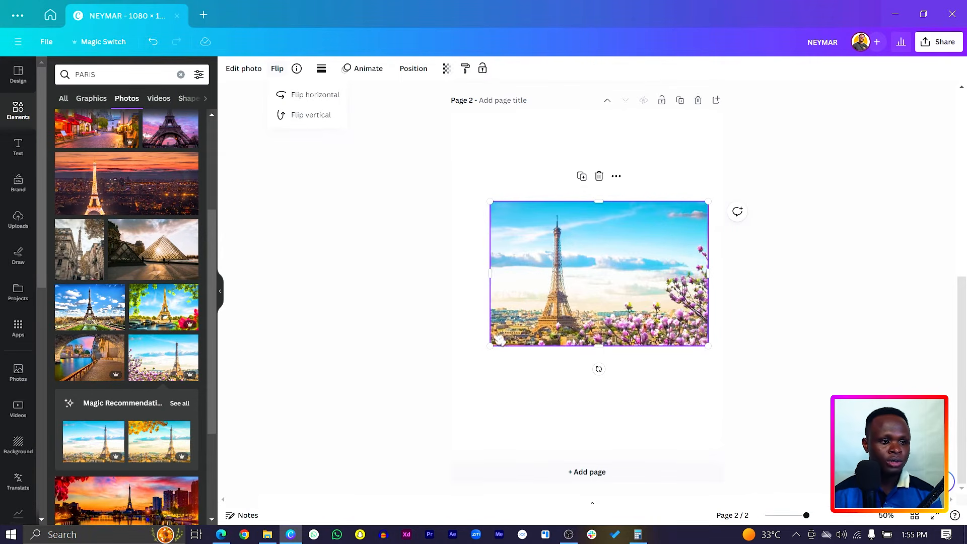
{"action": "left_click_drag", "start_coordinate": [490, 348], "coordinate": [326, 454]}
{"action": "left_click_drag", "start_coordinate": [654, 294], "coordinate": [675, 293]}
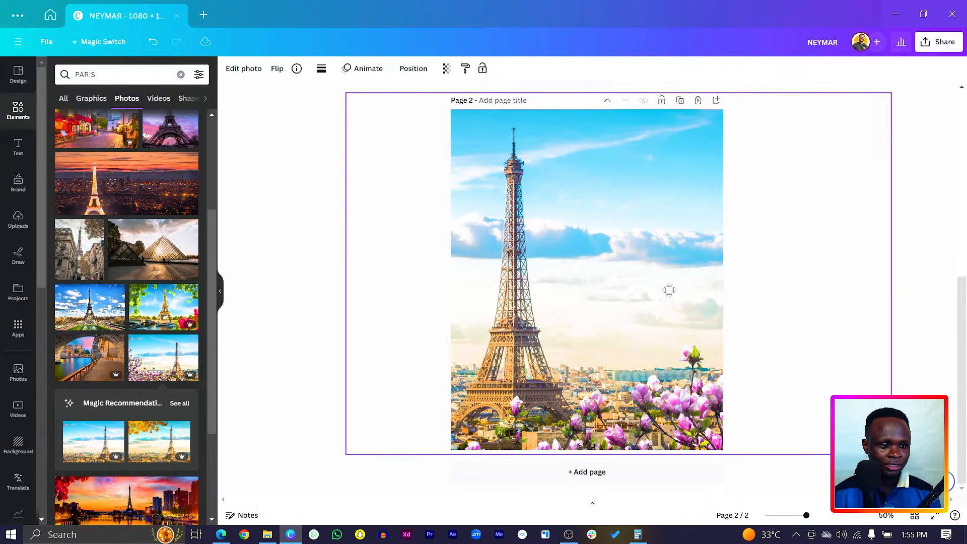
Step: Apply the Classic mono filter to the Eiffel Tower photo and shift the photo slightly left on the page
{"action": "left_click", "coordinate": [243, 69]}
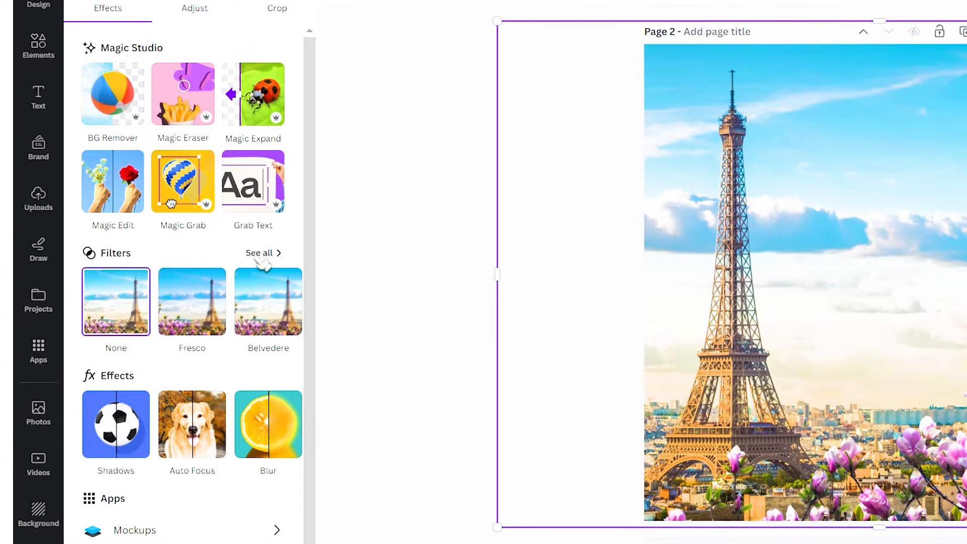
{"action": "left_click", "coordinate": [261, 255]}
{"action": "scroll", "coordinate": [258, 267], "scroll_direction": "down", "scroll_amount": 5}
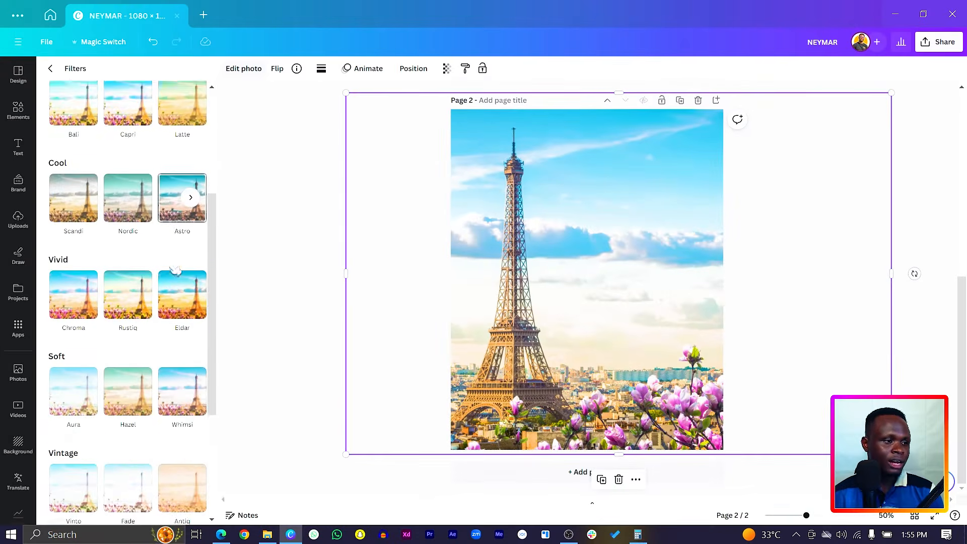
{"action": "scroll", "coordinate": [175, 271], "scroll_direction": "down", "scroll_amount": 4}
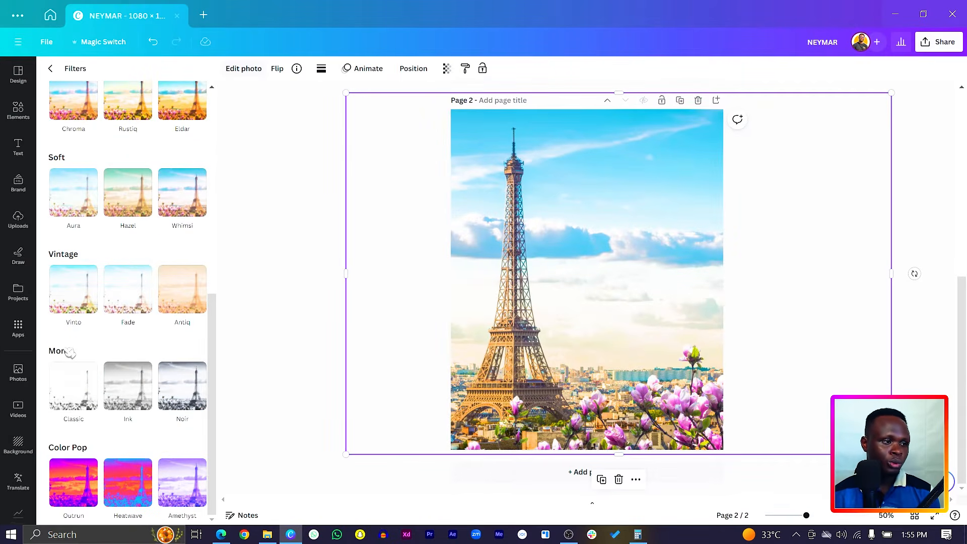
{"action": "left_click", "coordinate": [67, 394]}
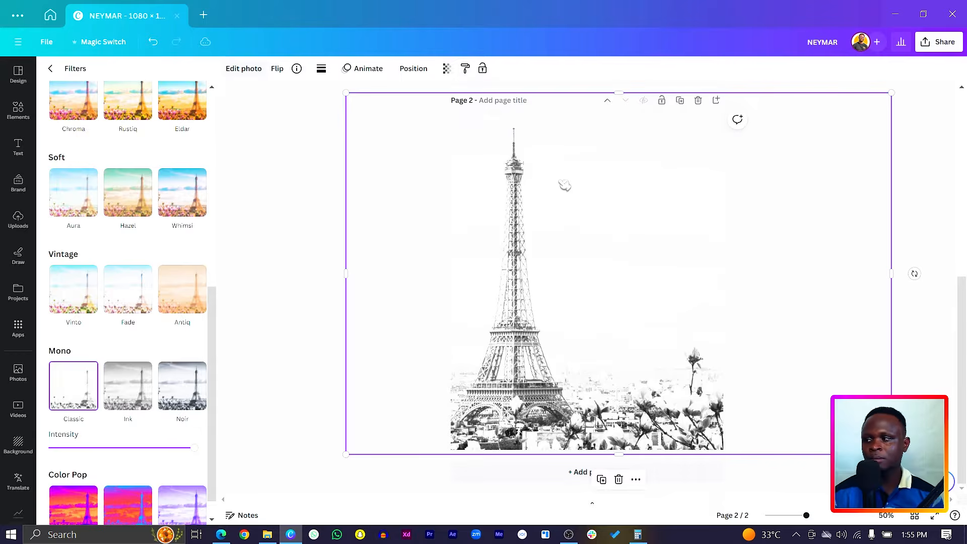
{"action": "left_click_drag", "start_coordinate": [542, 270], "coordinate": [525, 266]}
{"action": "left_click_drag", "start_coordinate": [713, 282], "coordinate": [711, 278]}
{"action": "left_click", "coordinate": [236, 210]}
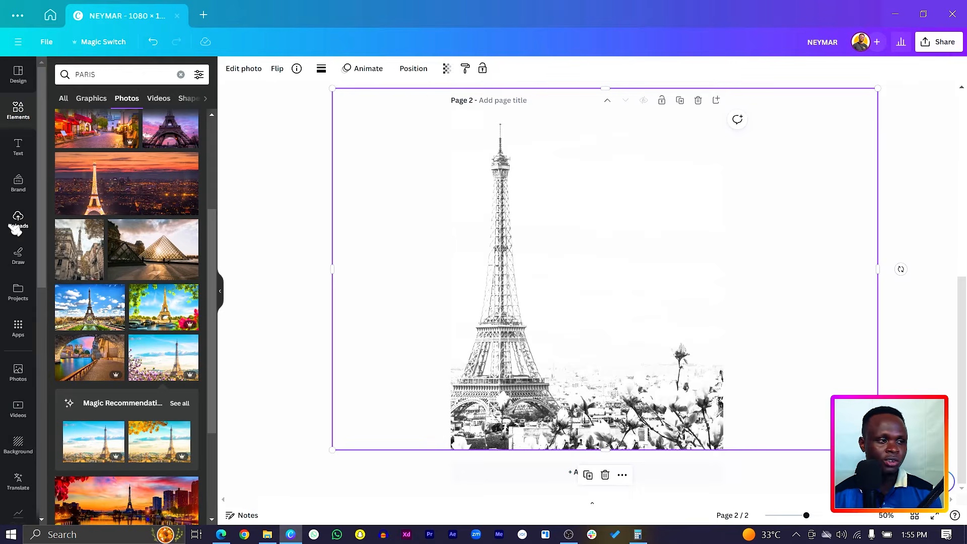
Step: Add the uploaded portrait of the footballer in the red jacket and enlarge it to cover the page
{"action": "left_click", "coordinate": [16, 228]}
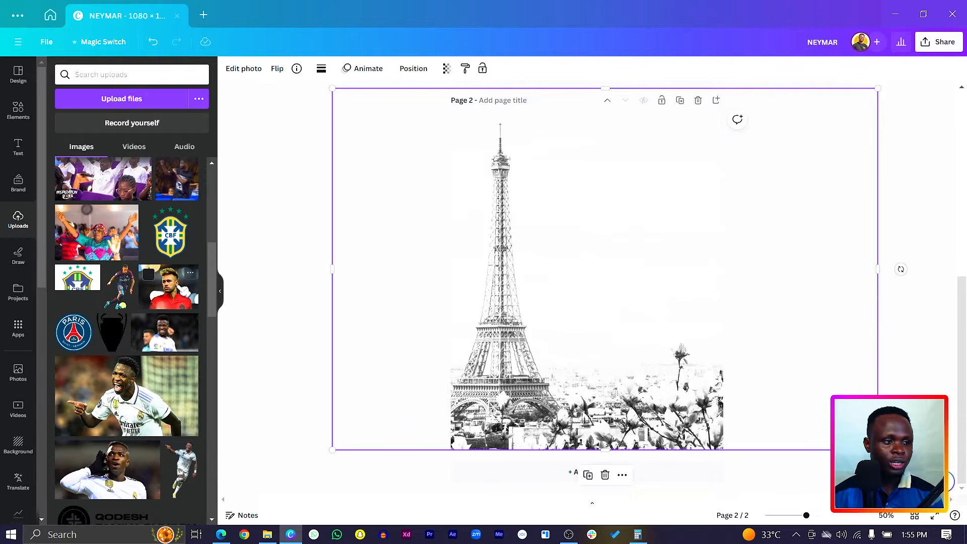
{"action": "left_click", "coordinate": [184, 289]}
{"action": "left_click_drag", "start_coordinate": [575, 266], "coordinate": [588, 242]}
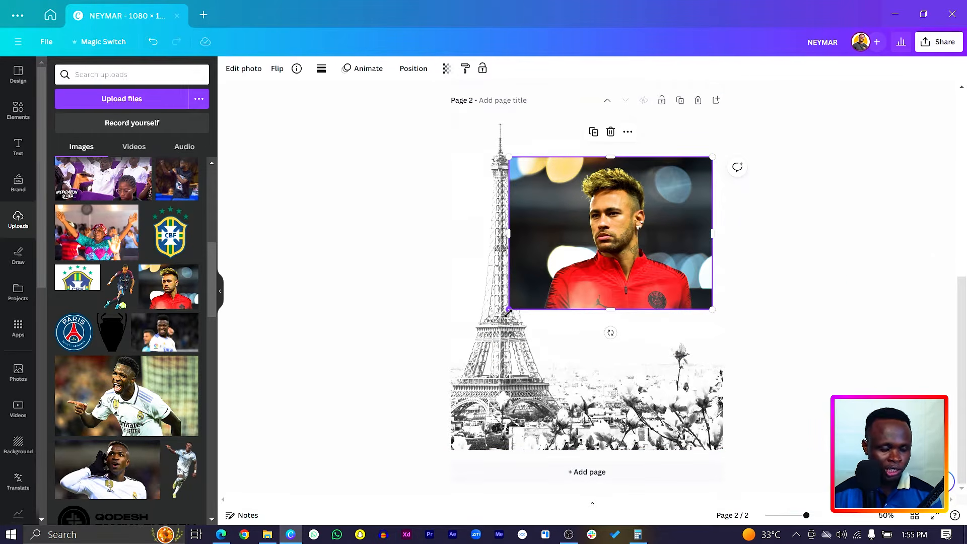
{"action": "left_click_drag", "start_coordinate": [509, 311], "coordinate": [327, 446]}
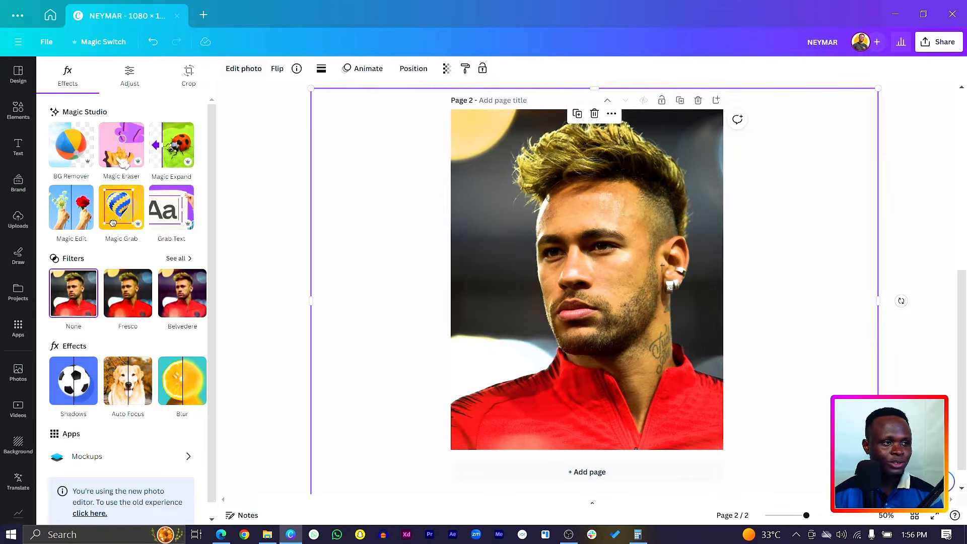
Step: Remove the footballer portrait's background and apply the Classic mono filter, keeping the figure beside the Eiffel Tower
{"action": "left_click", "coordinate": [71, 145]}
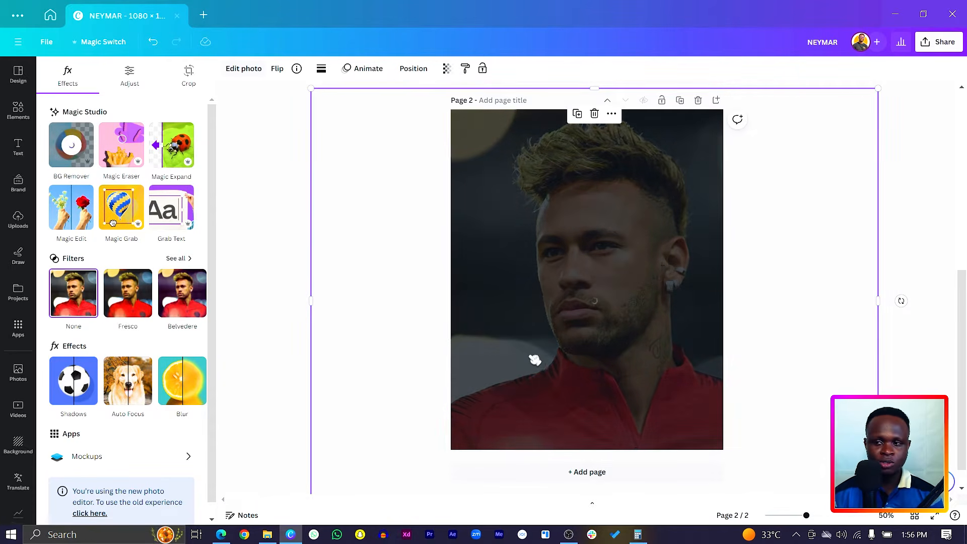
{"action": "mouse_move", "coordinate": [526, 359]}
{"action": "left_mouse_down"}
{"action": "mouse_move", "coordinate": [540, 344]}
{"action": "mouse_move", "coordinate": [528, 346]}
{"action": "left_mouse_up"}
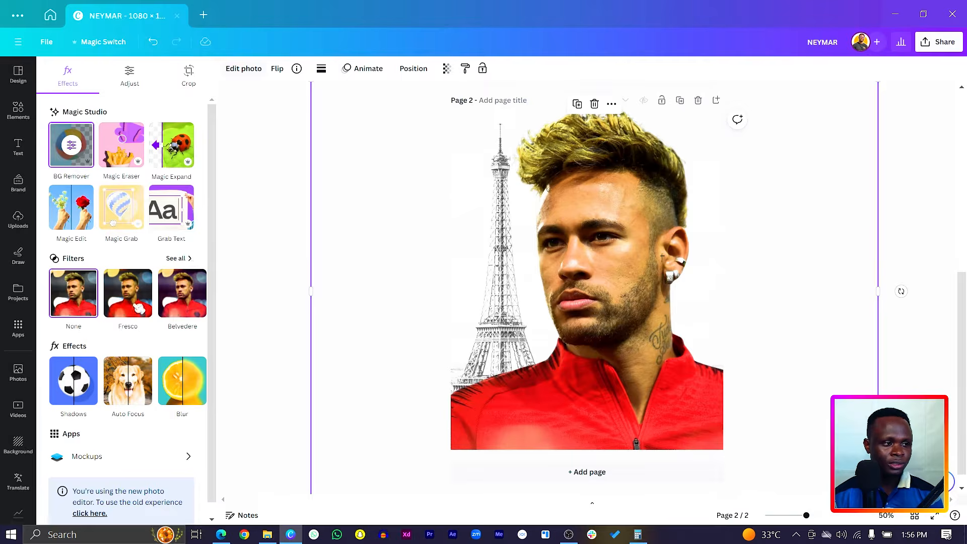
{"action": "left_click", "coordinate": [179, 259]}
{"action": "scroll", "coordinate": [121, 335], "scroll_direction": "down", "scroll_amount": 7}
{"action": "scroll", "coordinate": [119, 338], "scroll_direction": "up", "scroll_amount": 3}
{"action": "scroll", "coordinate": [105, 354], "scroll_direction": "down", "scroll_amount": 4}
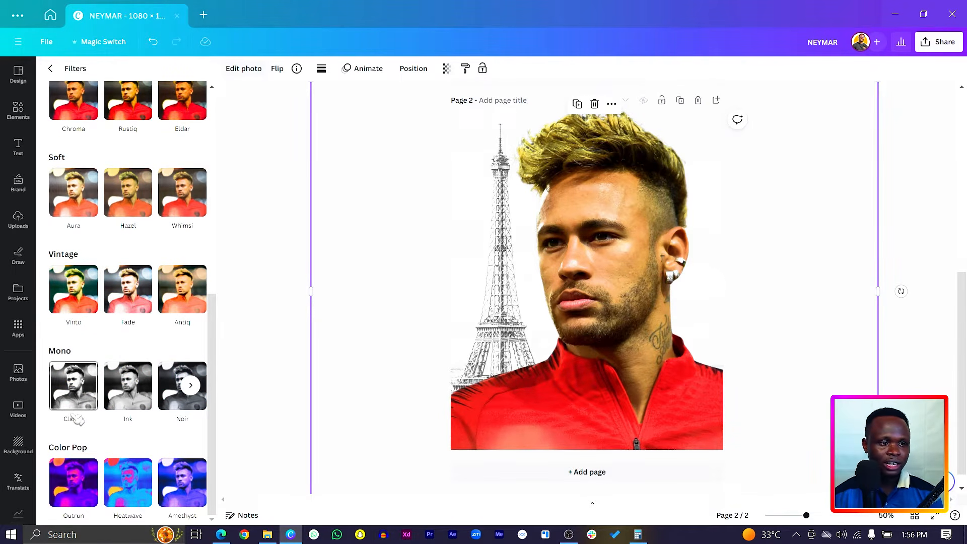
{"action": "left_click", "coordinate": [74, 385]}
{"action": "left_click_drag", "start_coordinate": [566, 359], "coordinate": [572, 365]}
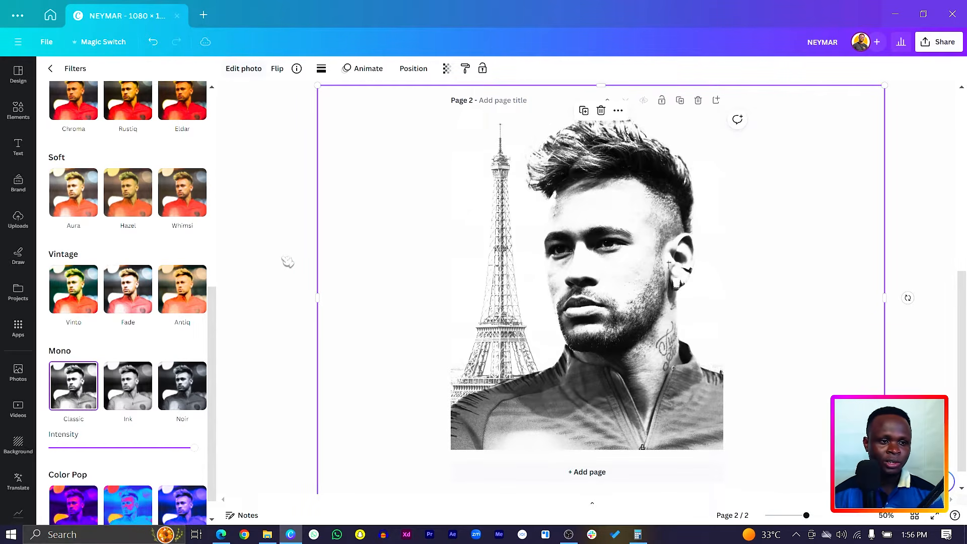
Step: Adjust the footballer portrait's saturation to 46 and its sharpness to 26
{"action": "left_click", "coordinate": [51, 68]}
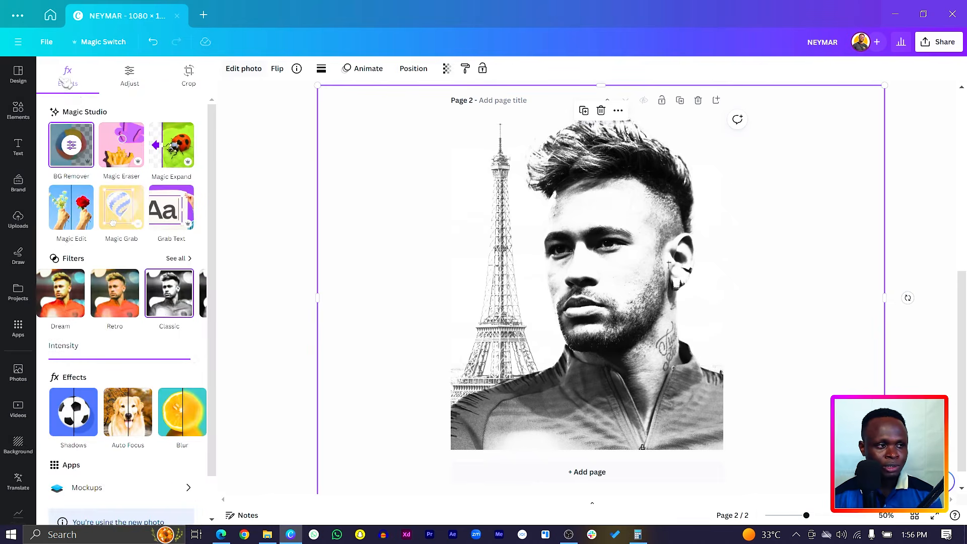
{"action": "left_click", "coordinate": [136, 82]}
{"action": "scroll", "coordinate": [121, 292], "scroll_direction": "down", "scroll_amount": 4}
{"action": "left_click_drag", "start_coordinate": [122, 309], "coordinate": [156, 308]}
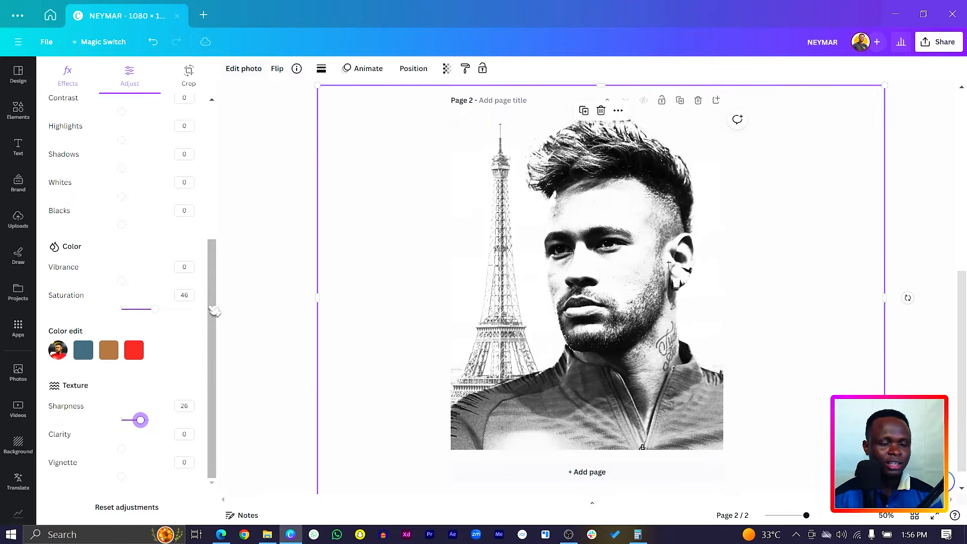
{"action": "left_click", "coordinate": [280, 280]}
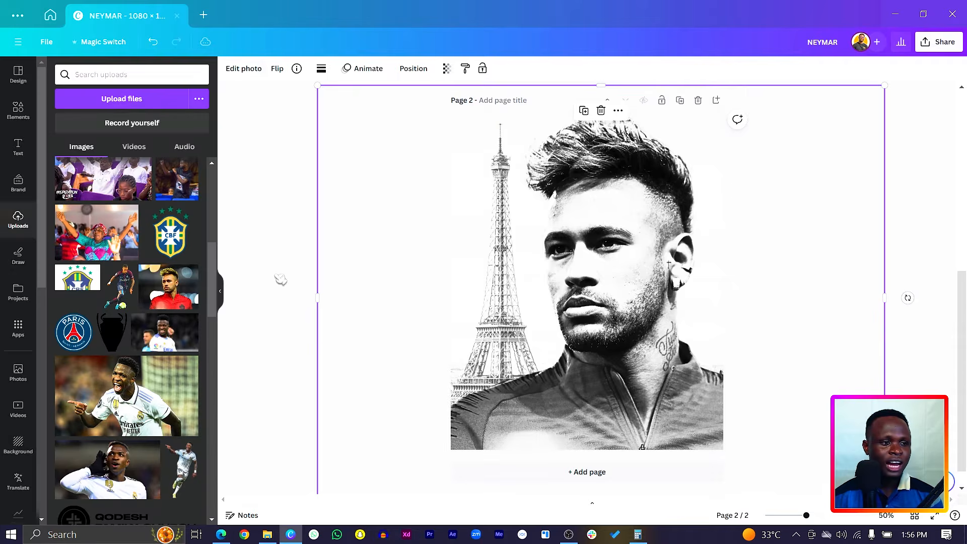
Step: Add a rectangle and stretch it across the full page width over the bottom third of the page
{"action": "key", "text": "r"}
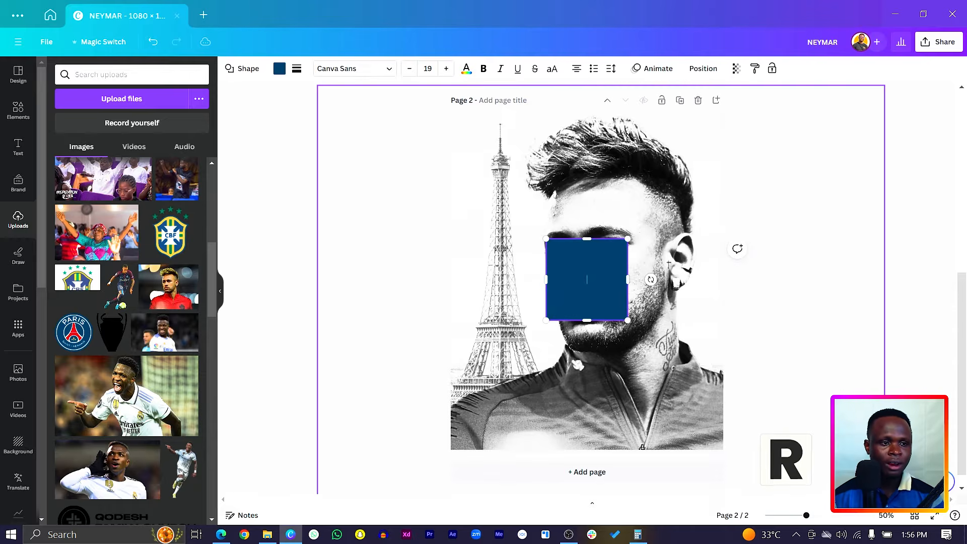
{"action": "left_click_drag", "start_coordinate": [590, 279], "coordinate": [723, 412]}
{"action": "left_click_drag", "start_coordinate": [671, 367], "coordinate": [673, 329]}
Step: Fill the rectangle at the bottom of the page with white, #FFFFFF
{"action": "left_click", "coordinate": [280, 69]}
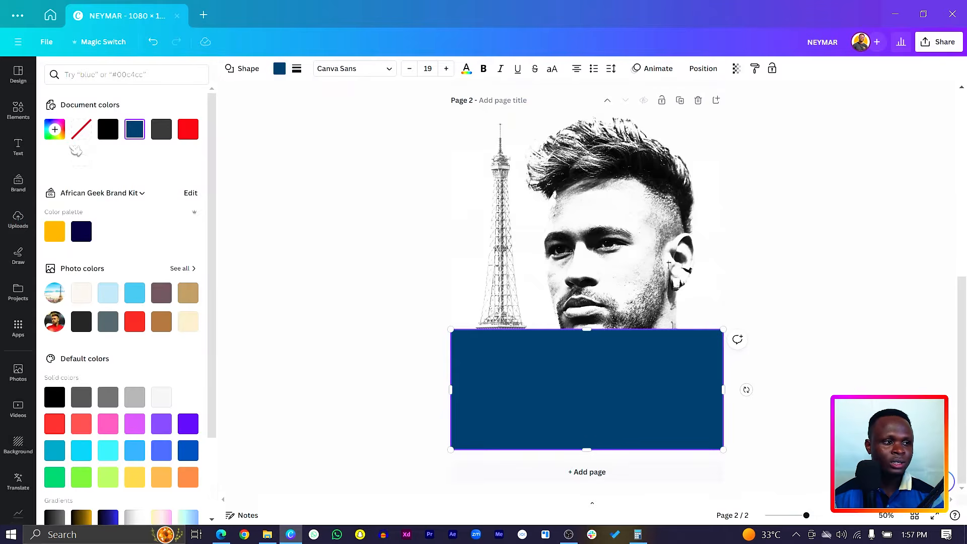
{"action": "left_click", "coordinate": [55, 129]}
{"action": "left_click_drag", "start_coordinate": [140, 202], "coordinate": [20, 169]}
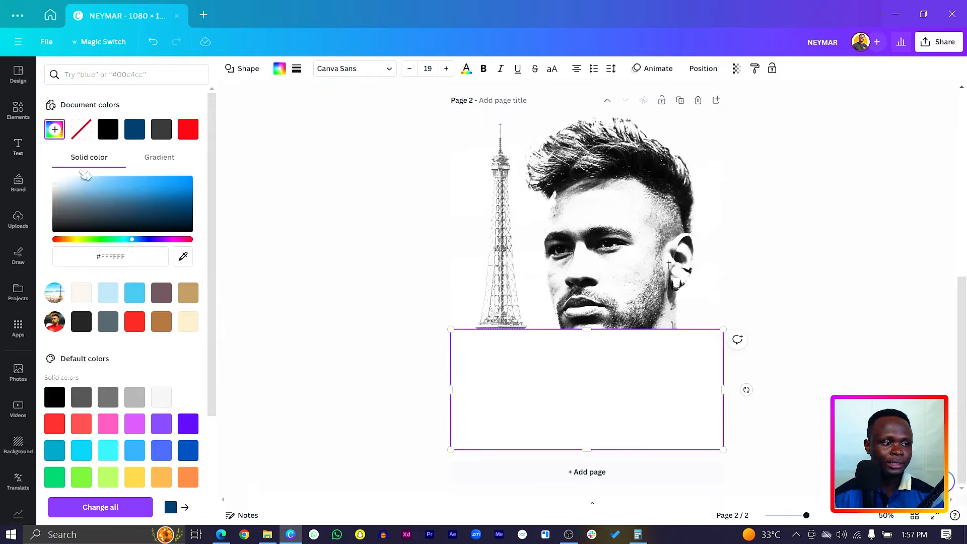
Step: Change the rectangle's fill to a top-to-bottom linear gradient and set the #9B9B9B gradient colour to 0% opacity
{"action": "left_click", "coordinate": [162, 158]}
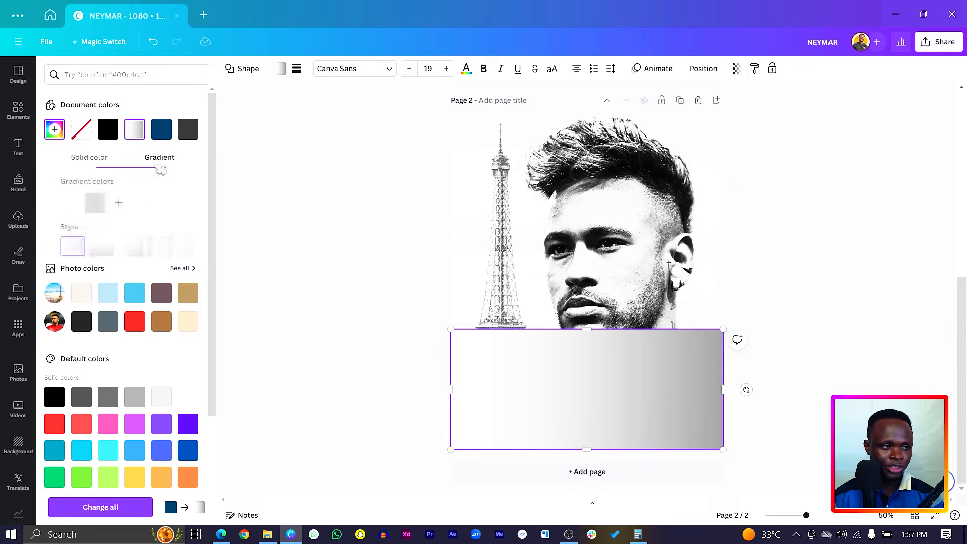
{"action": "left_click", "coordinate": [97, 252]}
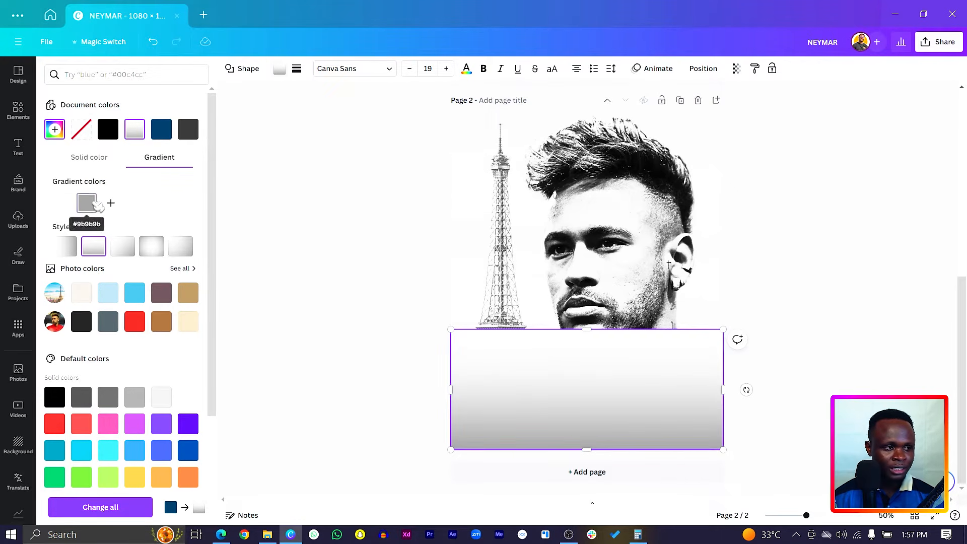
{"action": "left_click", "coordinate": [93, 204]}
{"action": "left_click_drag", "start_coordinate": [123, 298], "coordinate": [93, 299]}
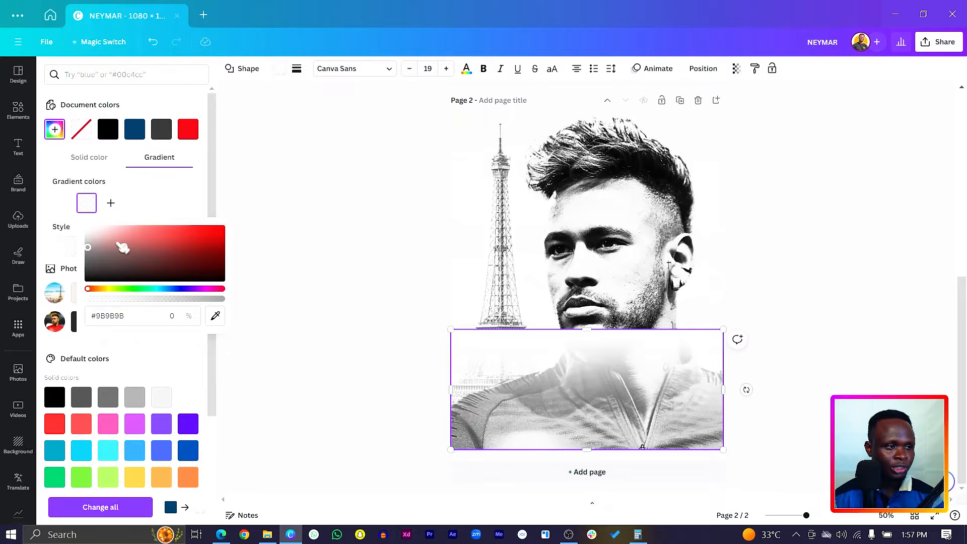
{"action": "left_click", "coordinate": [149, 201]}
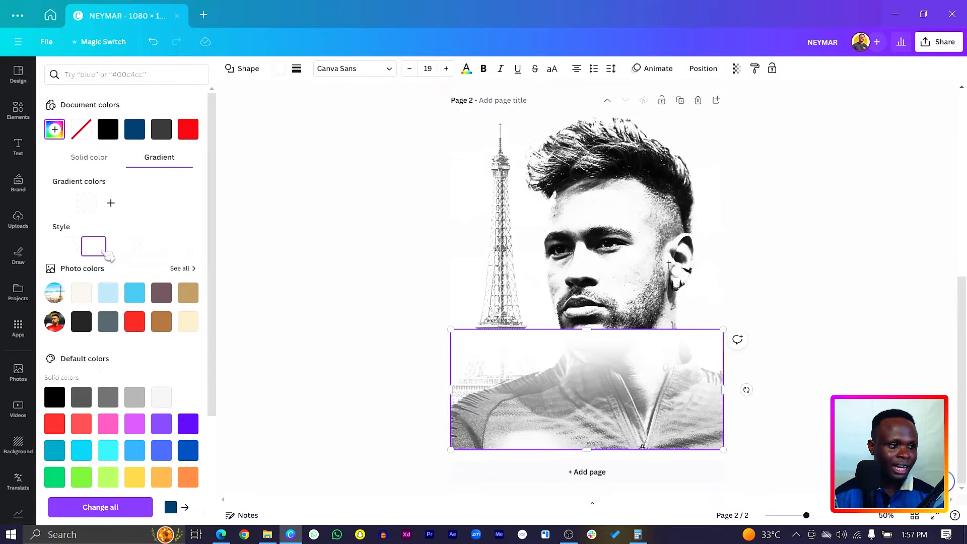
Step: Rotate the gradient rectangle 180° so it fades upward, and extend its top edge to a height of about 624 px
{"action": "left_click", "coordinate": [704, 70]}
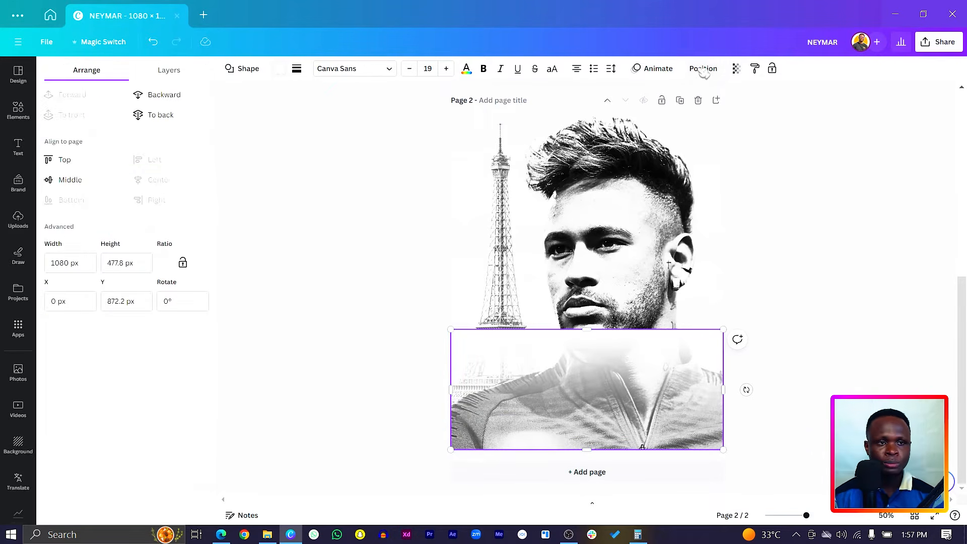
{"action": "double_click", "coordinate": [179, 301]}
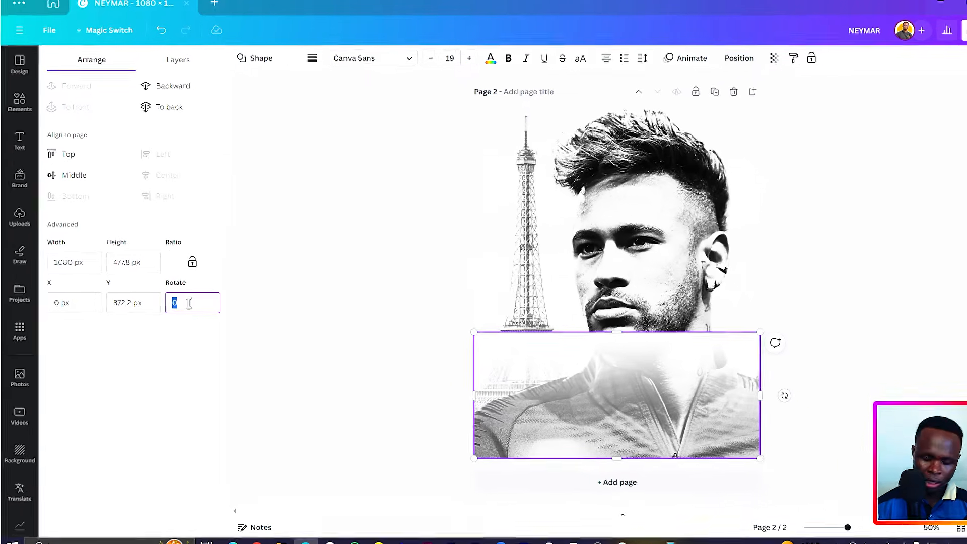
{"action": "type", "text": "180"}
{"action": "key", "text": "Return"}
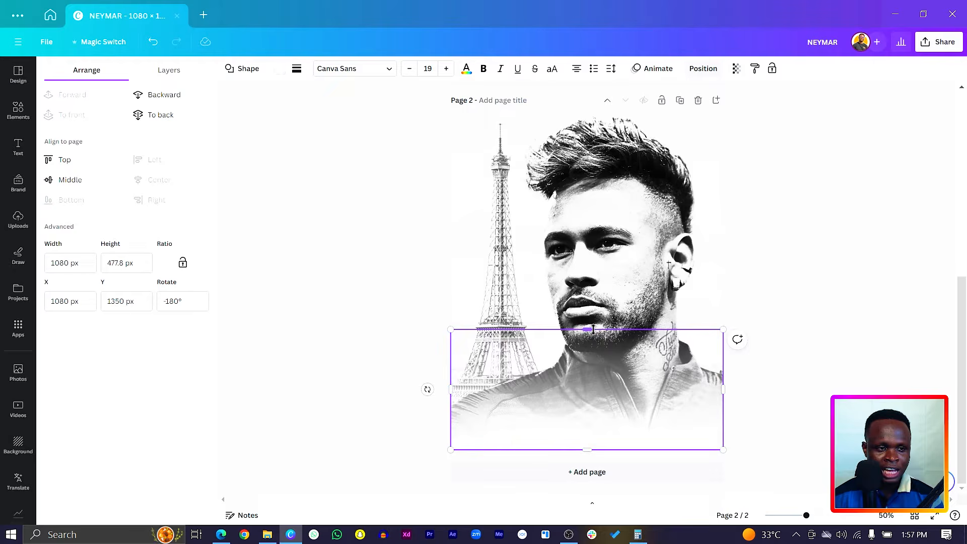
{"action": "left_click_drag", "start_coordinate": [886, 357], "coordinate": [877, 304]}
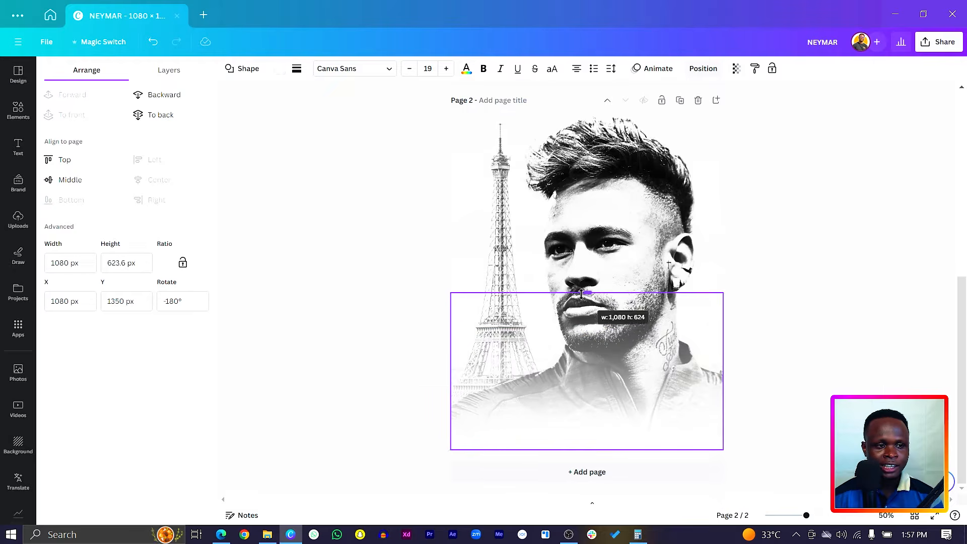
{"action": "left_click", "coordinate": [321, 291]}
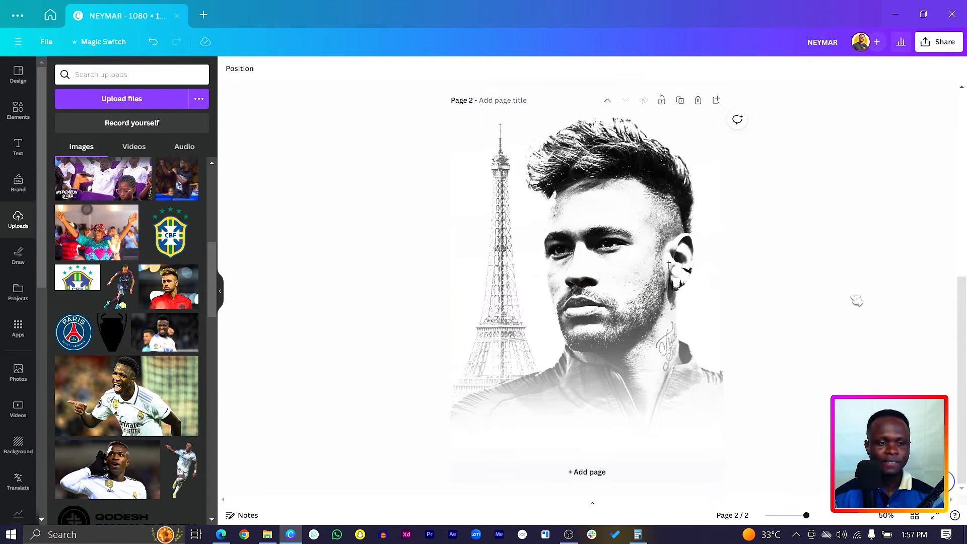
Step: Add a tall blue rectangle spanning the full height of the page's right side, and shift the footballer portrait slightly left
{"action": "key", "text": "r"}
{"action": "left_click_drag", "start_coordinate": [609, 306], "coordinate": [660, 459]}
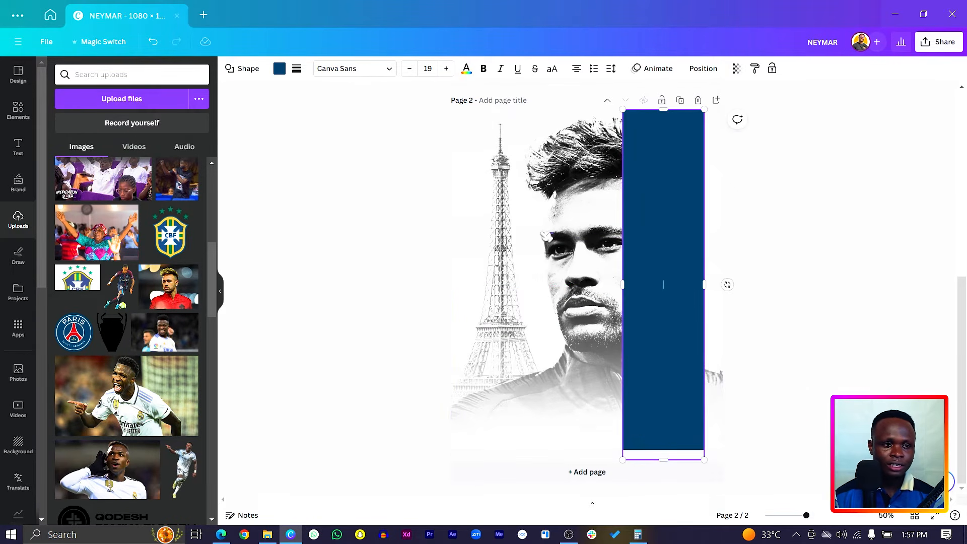
{"action": "left_click", "coordinate": [554, 234]}
{"action": "left_click_drag", "start_coordinate": [573, 178], "coordinate": [552, 176]}
Step: Duplicate the tall blue rectangle and narrow the copy to a thin vertical strip along the page's right edge
{"action": "left_click", "coordinate": [697, 221]}
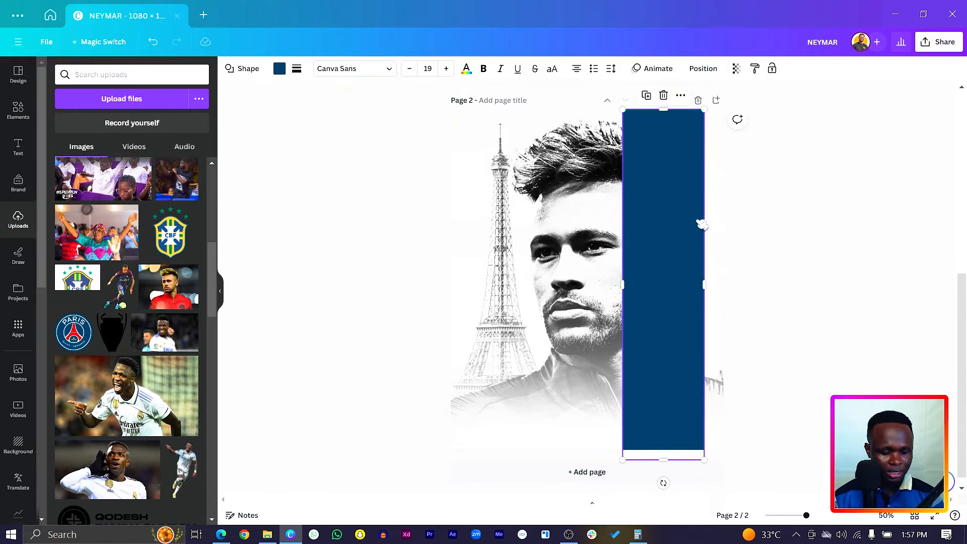
{"action": "key", "text": "ctrl+d"}
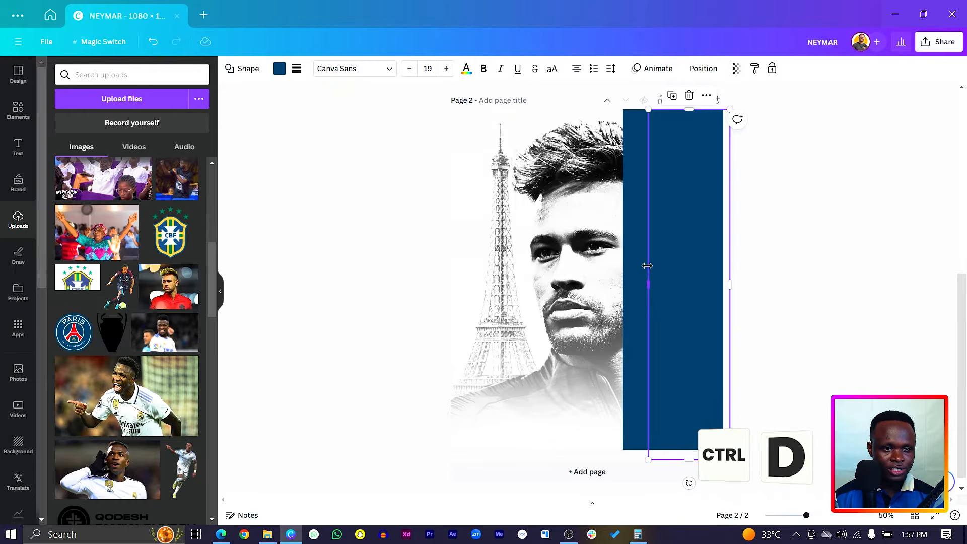
{"action": "left_click_drag", "start_coordinate": [645, 267], "coordinate": [710, 252]}
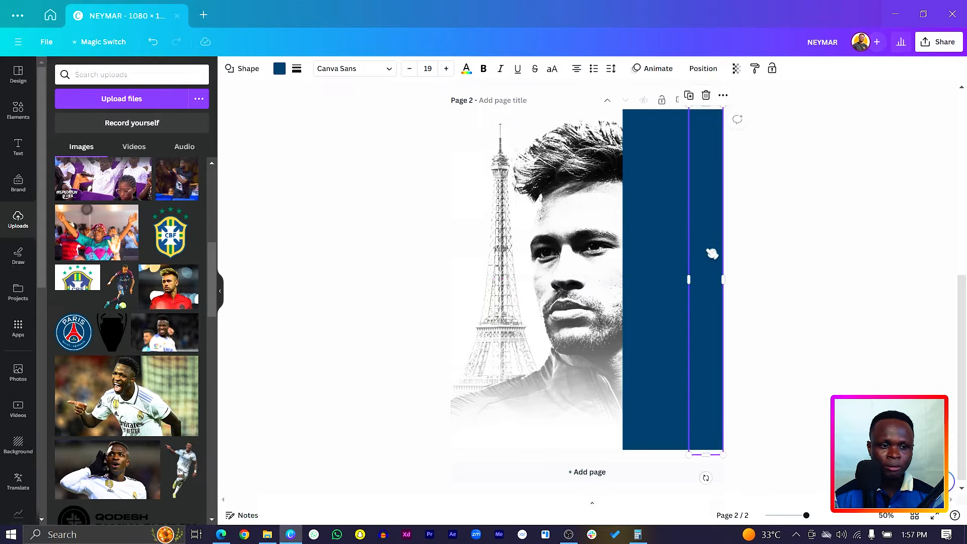
{"action": "left_click", "coordinate": [802, 273]}
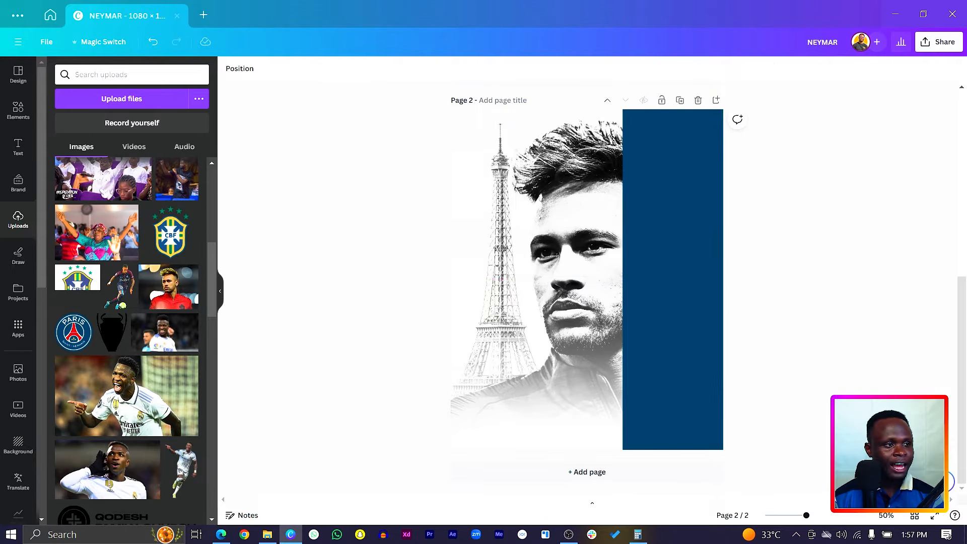
Step: Place the uploaded Paris Saint-Germain crest at mid-height over the vertical bands, and fill the narrow right-edge strip with the crest's red
{"action": "left_click", "coordinate": [77, 332]}
{"action": "left_click_drag", "start_coordinate": [603, 285], "coordinate": [646, 373]}
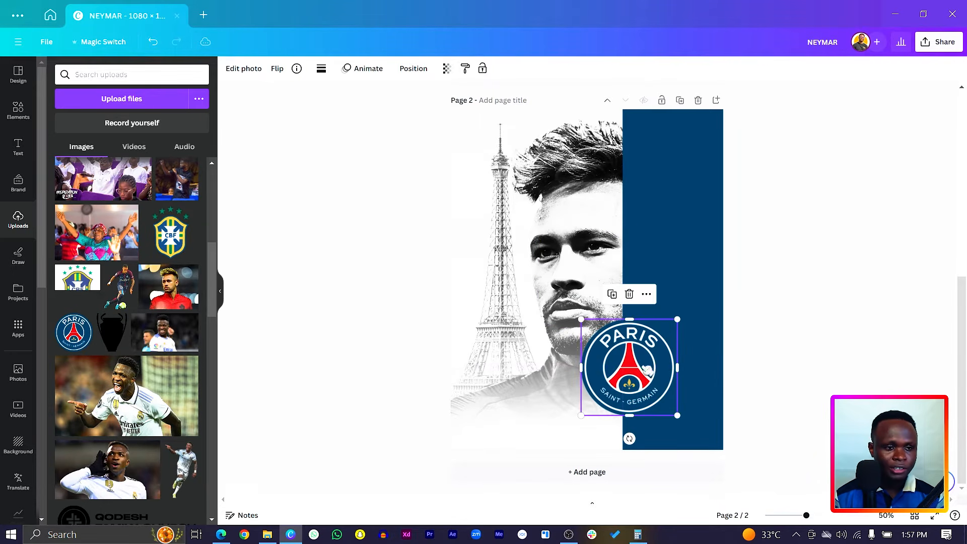
{"action": "left_click", "coordinate": [717, 231]}
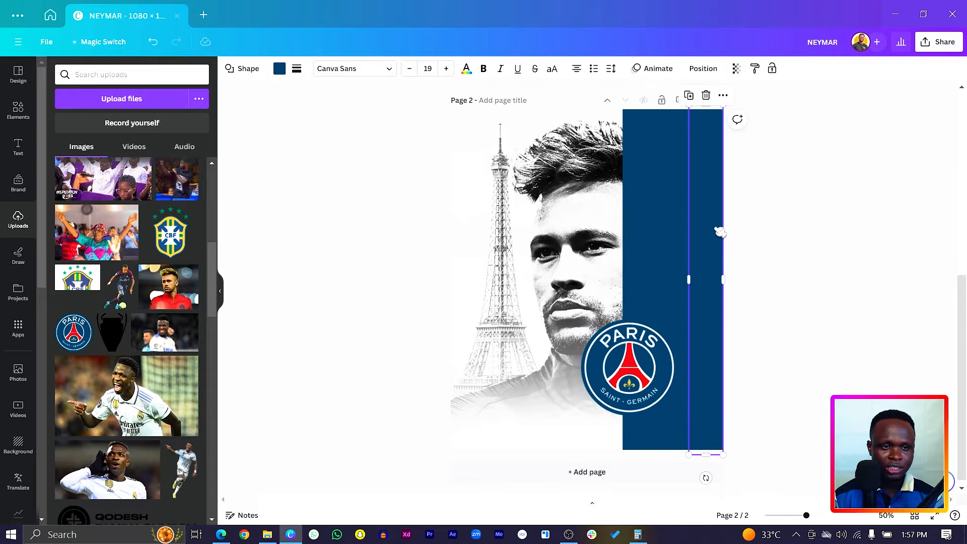
{"action": "left_click", "coordinate": [279, 69]}
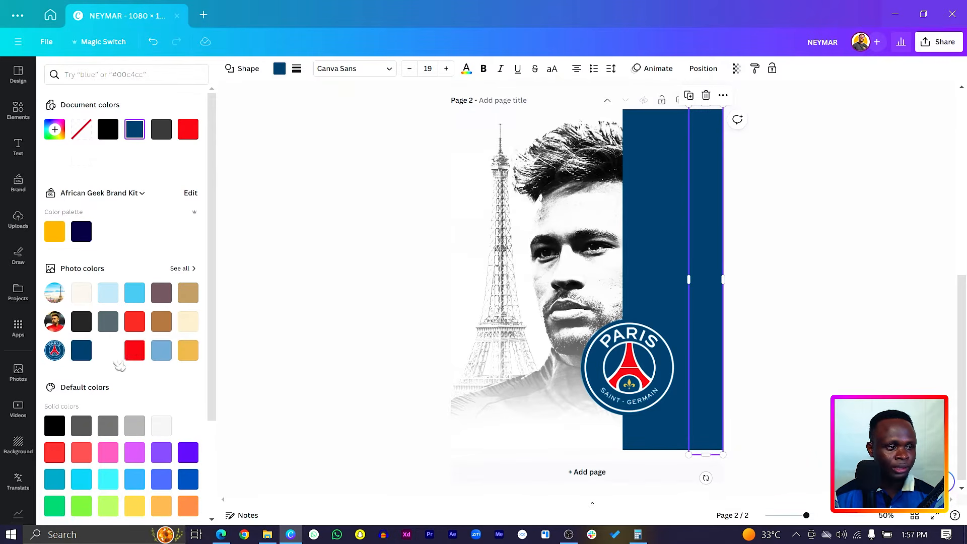
{"action": "left_click", "coordinate": [140, 355]}
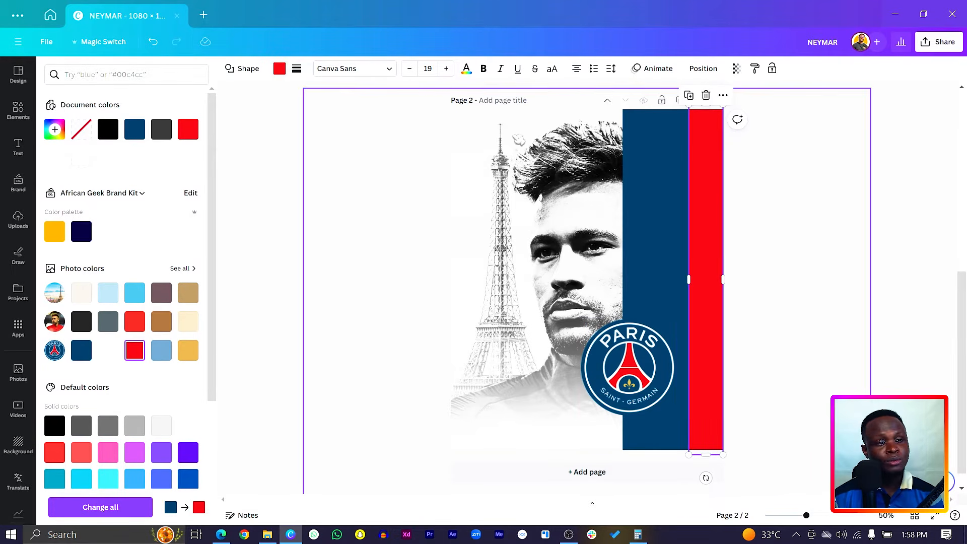
{"action": "left_click_drag", "start_coordinate": [619, 386], "coordinate": [660, 298]}
{"action": "left_click", "coordinate": [809, 303]}
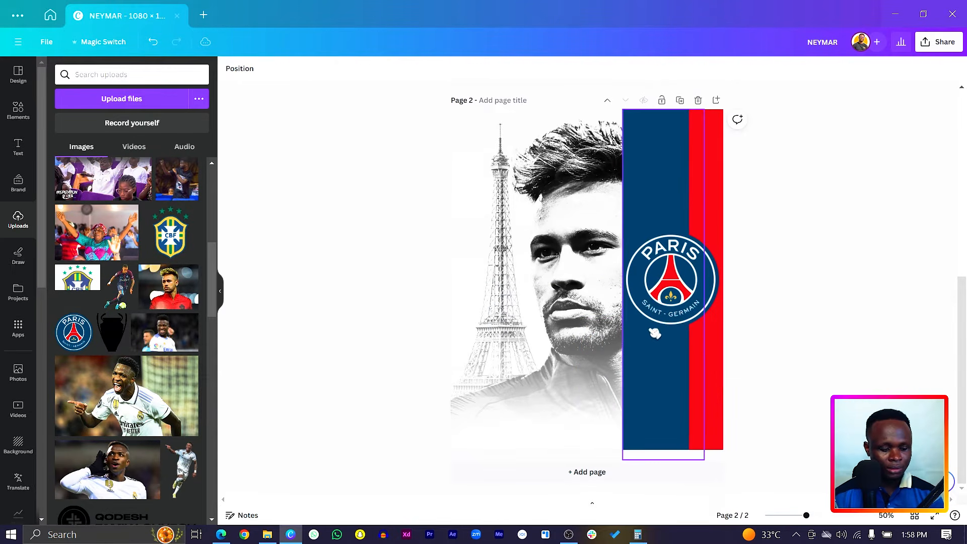
Step: Add the text NEYMAR in capitals and move it to the page's horizontal centre
{"action": "key", "text": "t"}
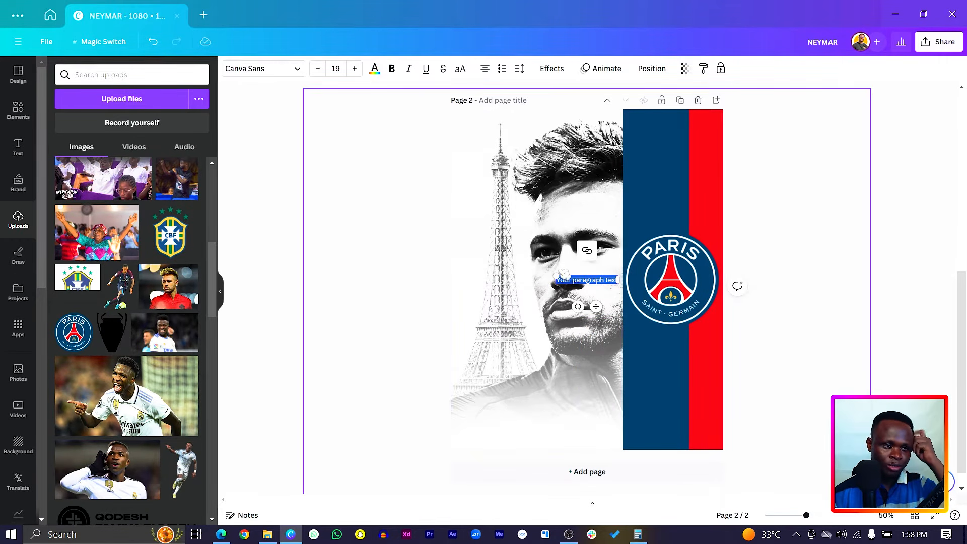
{"action": "key", "text": "Caps_Lock"}
{"action": "type", "text": "ney"}
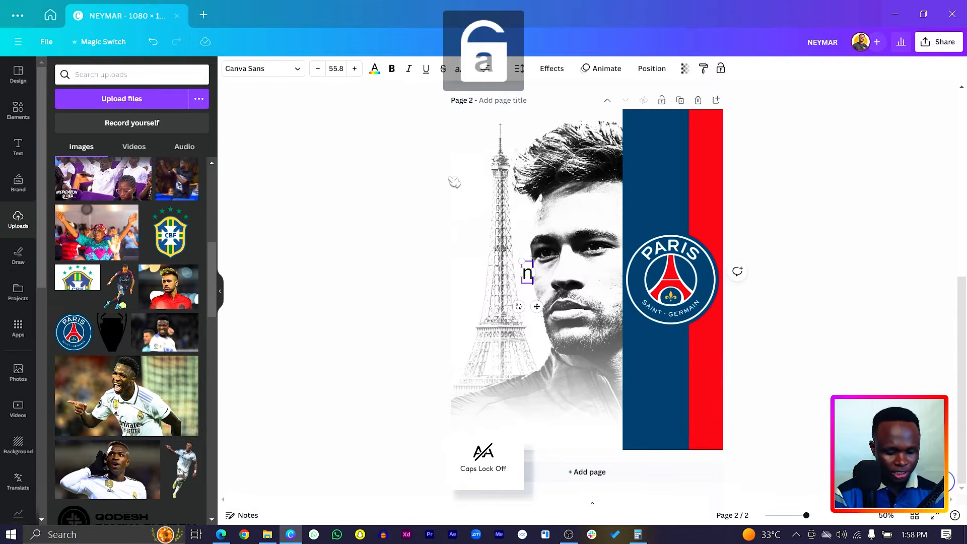
{"action": "key", "text": "BackSpace"}
{"action": "key", "text": "BackSpace"}
{"action": "key", "text": "BackSpace"}
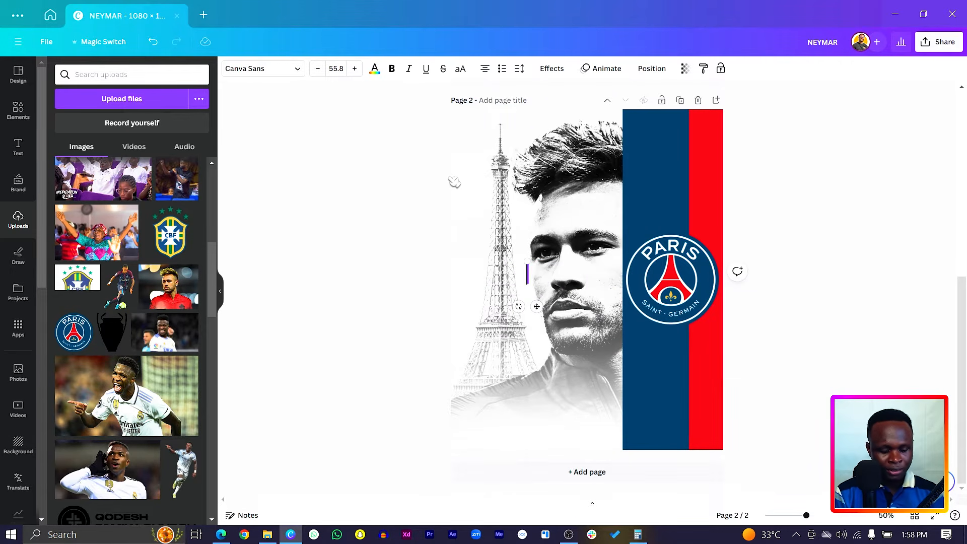
{"action": "key", "text": "Caps_Lock"}
{"action": "type", "text": "NEYMAR"}
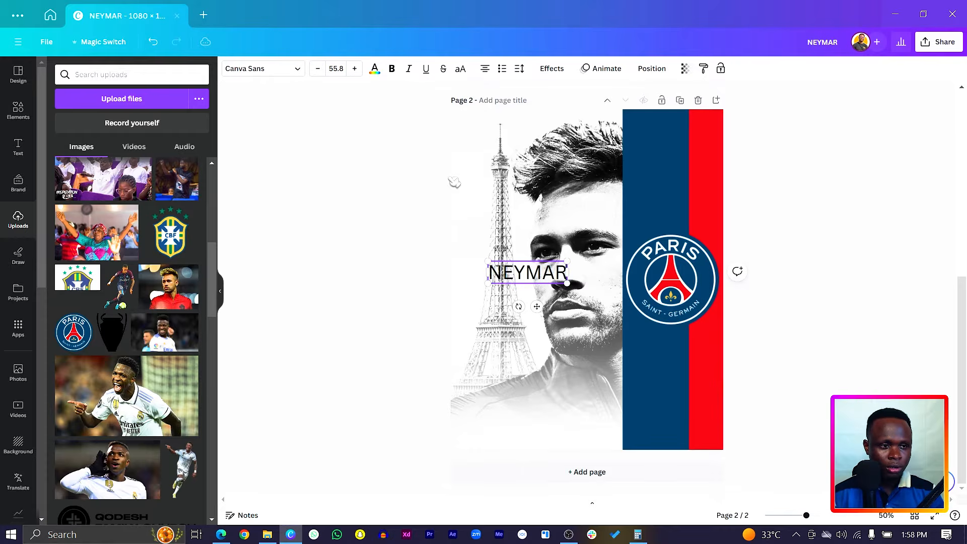
{"action": "left_click_drag", "start_coordinate": [537, 306], "coordinate": [596, 303]}
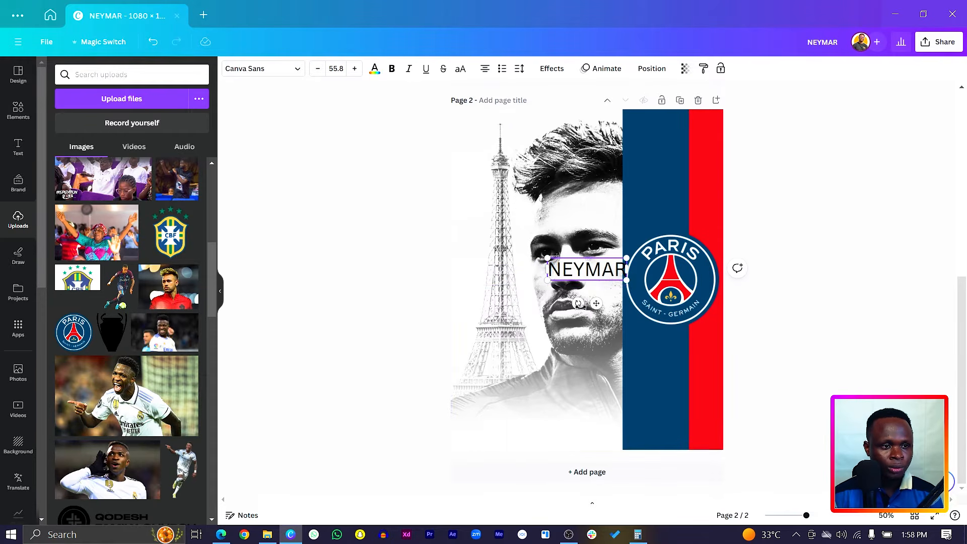
Step: Rotate the NEYMAR text to -90° so it reads vertically
{"action": "left_click", "coordinate": [670, 67]}
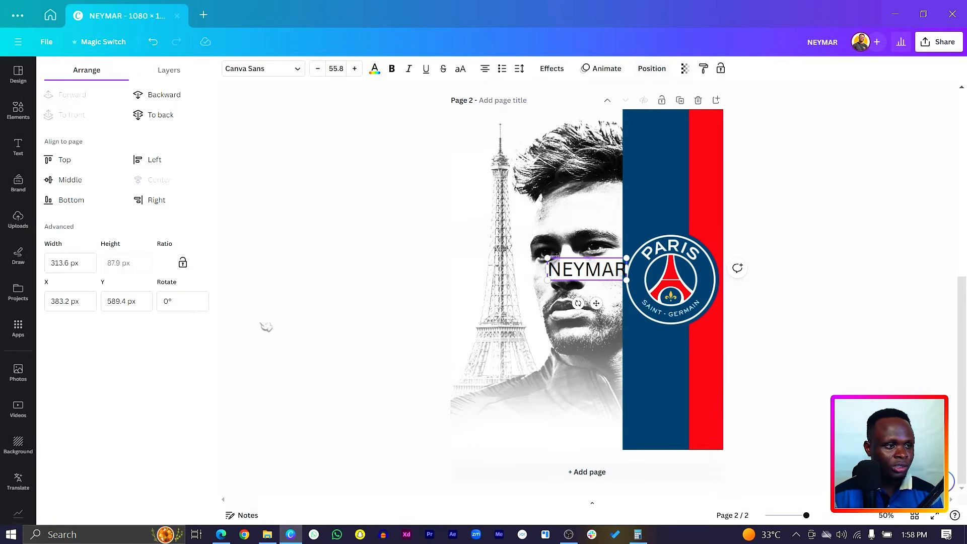
{"action": "left_click", "coordinate": [188, 300]}
{"action": "type", "text": "-9"}
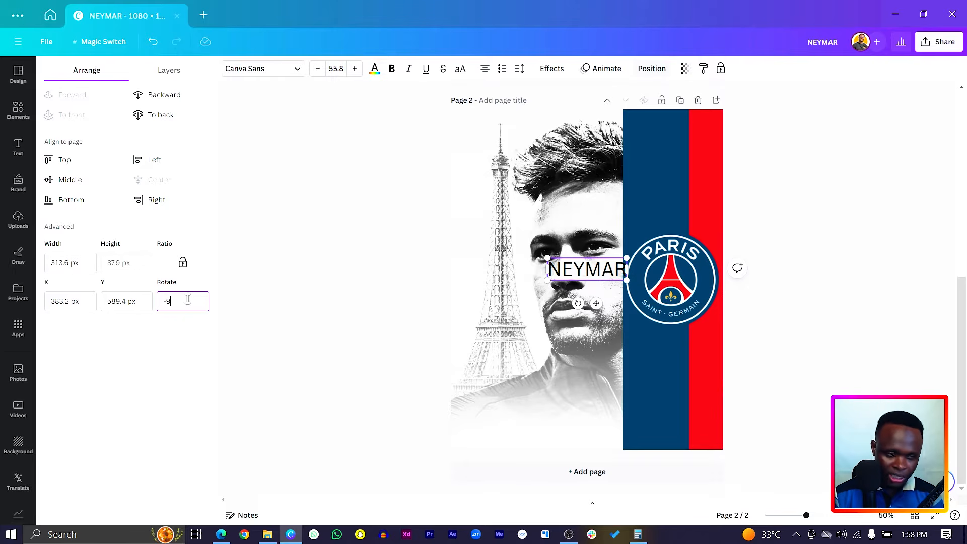
{"action": "type", "text": "0"}
{"action": "key", "text": "Return"}
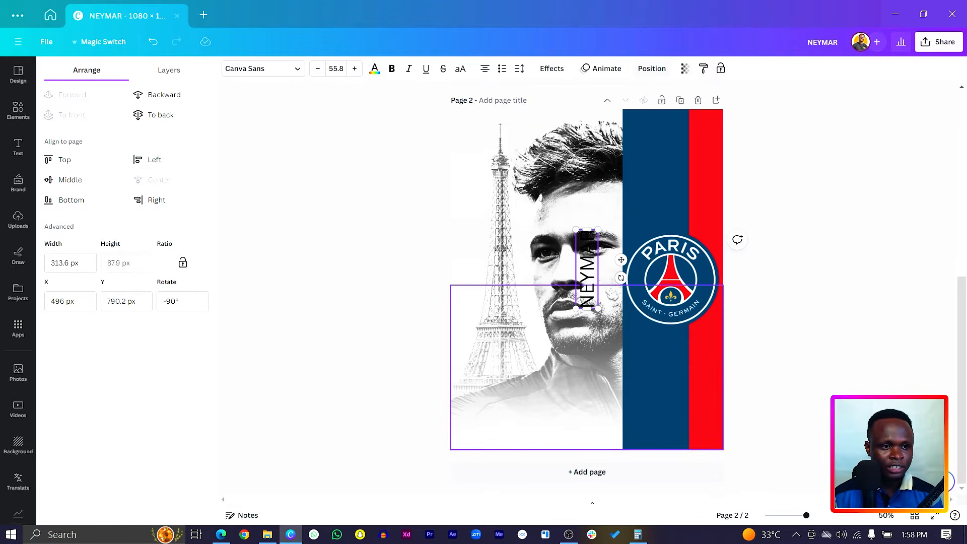
Step: Enlarge the vertical NEYMAR text to a font size of about 247 and move it over the blue and red bands
{"action": "left_click_drag", "start_coordinate": [573, 311], "coordinate": [533, 460]}
{"action": "left_click", "coordinate": [604, 233]}
{"action": "left_click", "coordinate": [596, 238]}
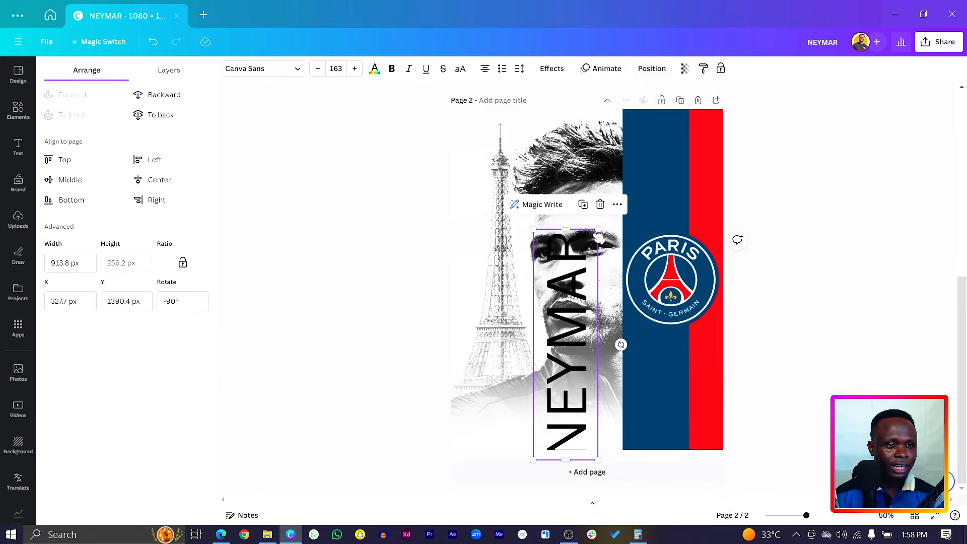
{"action": "left_click_drag", "start_coordinate": [598, 229], "coordinate": [632, 109]}
{"action": "left_click_drag", "start_coordinate": [574, 234], "coordinate": [666, 239]}
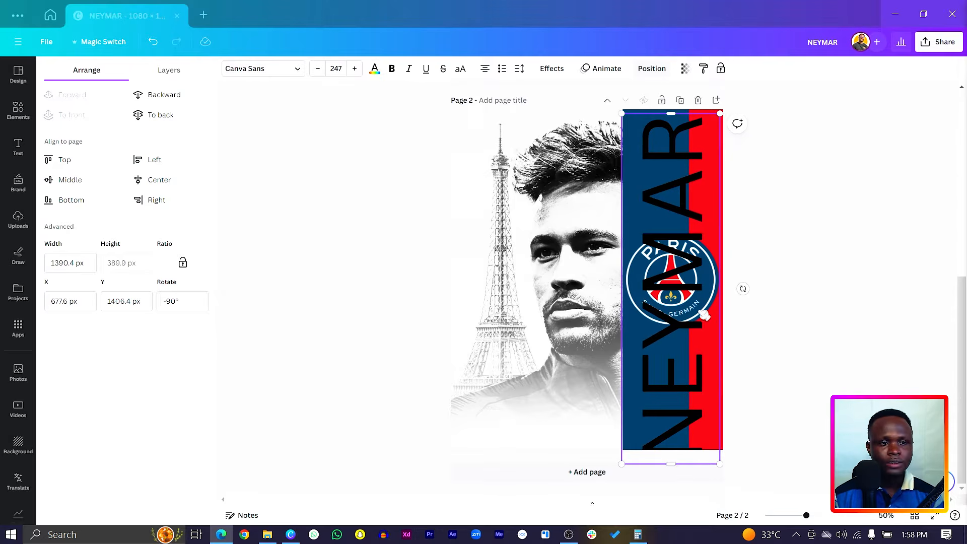
Step: Set the font of the NEYMAR text to Champion Gothic Featherweight
{"action": "left_click", "coordinate": [275, 74]}
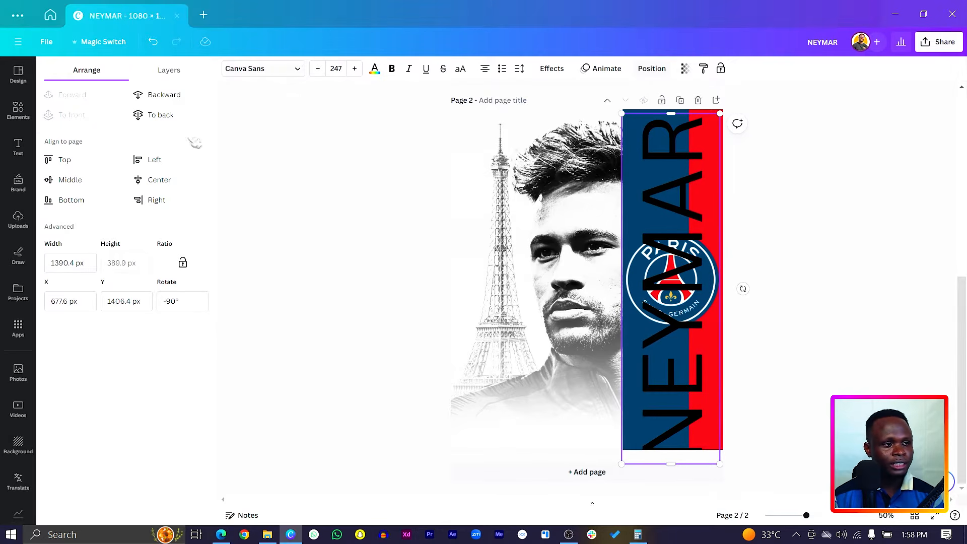
{"action": "left_click", "coordinate": [77, 257]}
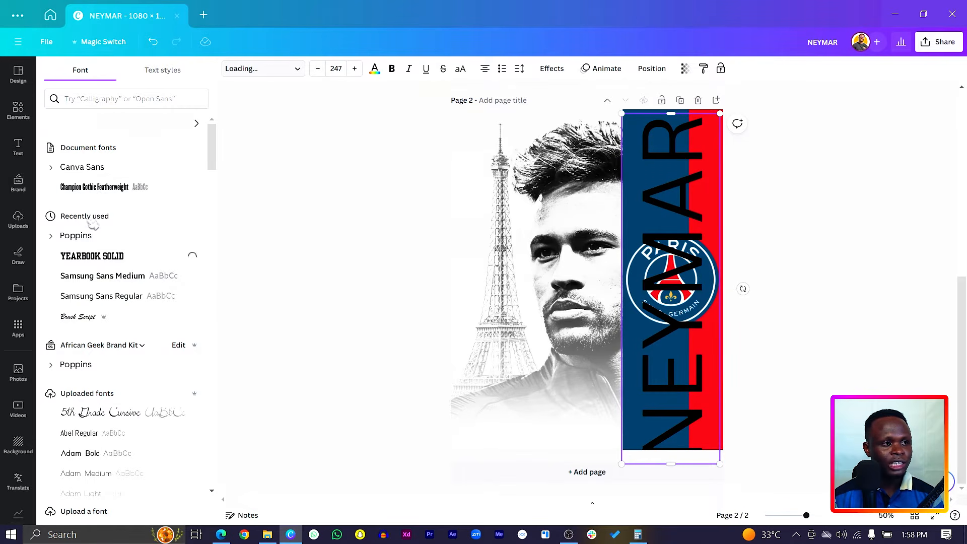
{"action": "left_click", "coordinate": [106, 194]}
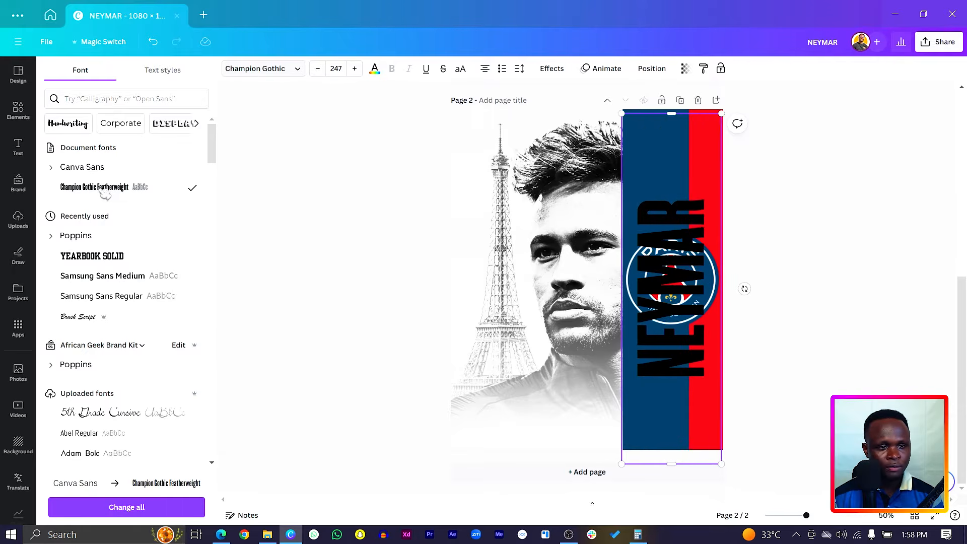
Step: Try the Anton font on the vertical NEYMAR text and switch back to Champion Gothic Featherweight
{"action": "left_click", "coordinate": [137, 99]}
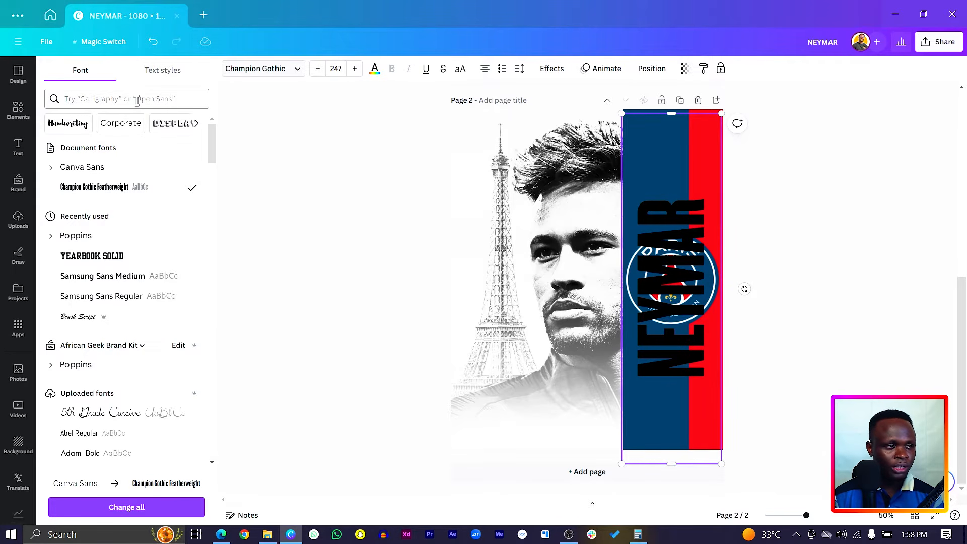
{"action": "type", "text": "A"}
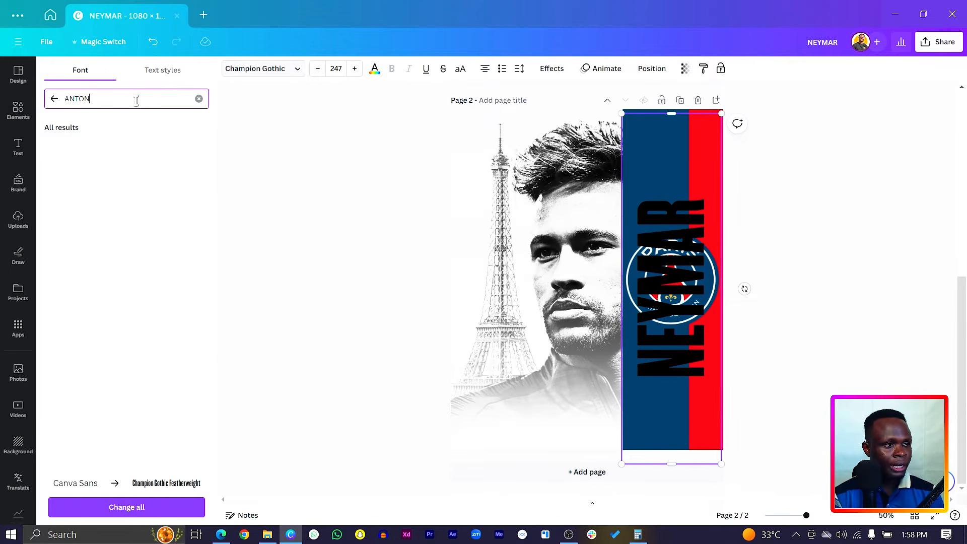
{"action": "type", "text": "NTON"}
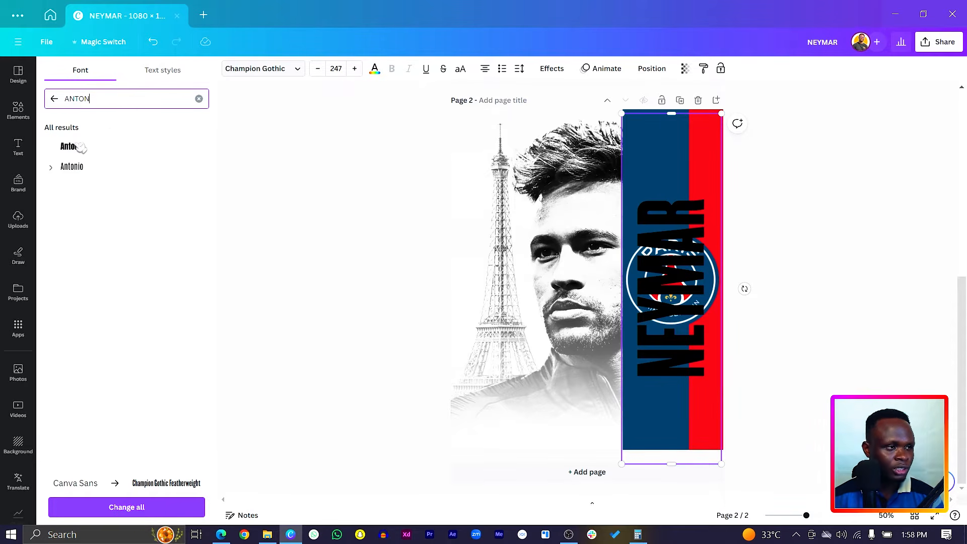
{"action": "left_click", "coordinate": [71, 146]}
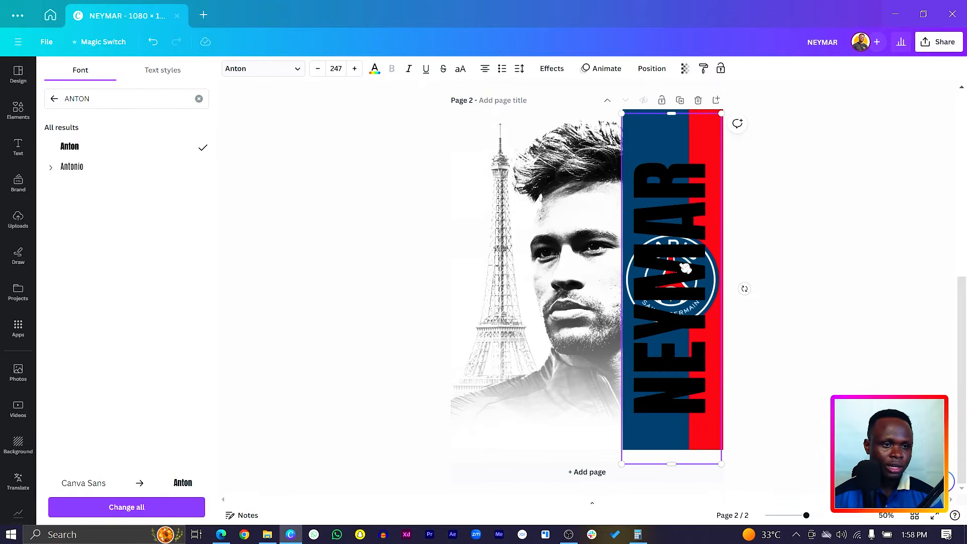
{"action": "left_click", "coordinate": [53, 98]}
{"action": "scroll", "coordinate": [101, 302], "scroll_direction": "down", "scroll_amount": 3}
{"action": "left_click", "coordinate": [94, 406]}
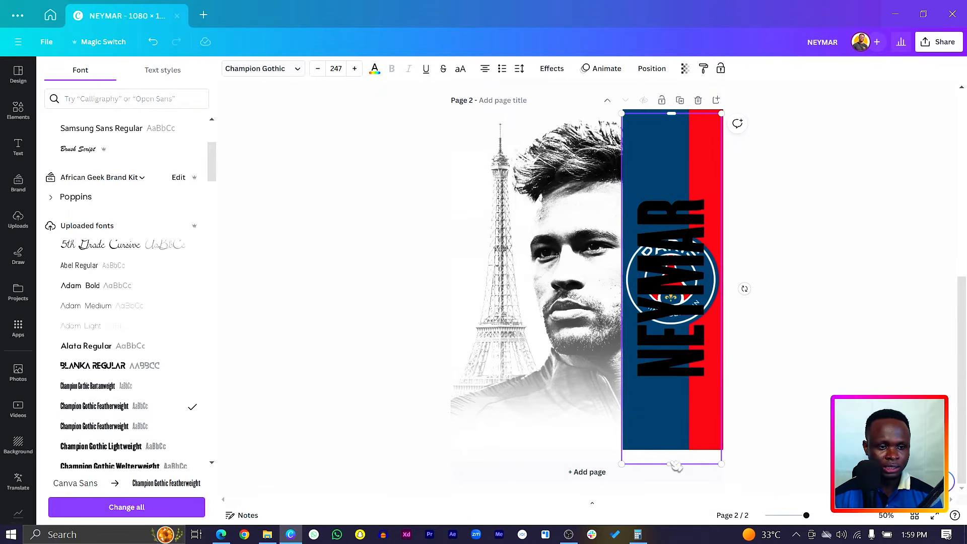
Step: Enlarge the NEYMAR text to a font size of about 428 and position it to fill the blue and red bands
{"action": "left_click_drag", "start_coordinate": [671, 468], "coordinate": [756, 452]}
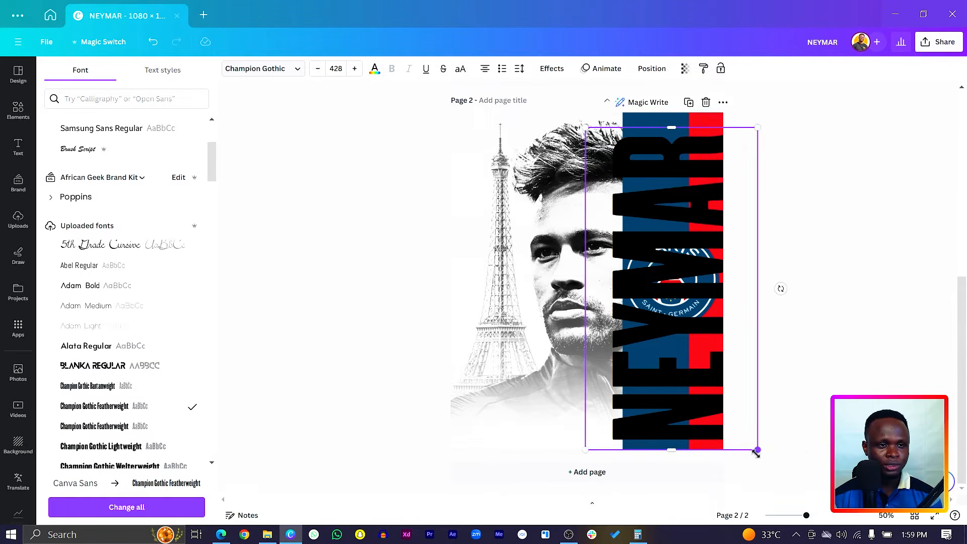
{"action": "left_click_drag", "start_coordinate": [688, 404], "coordinate": [693, 396]}
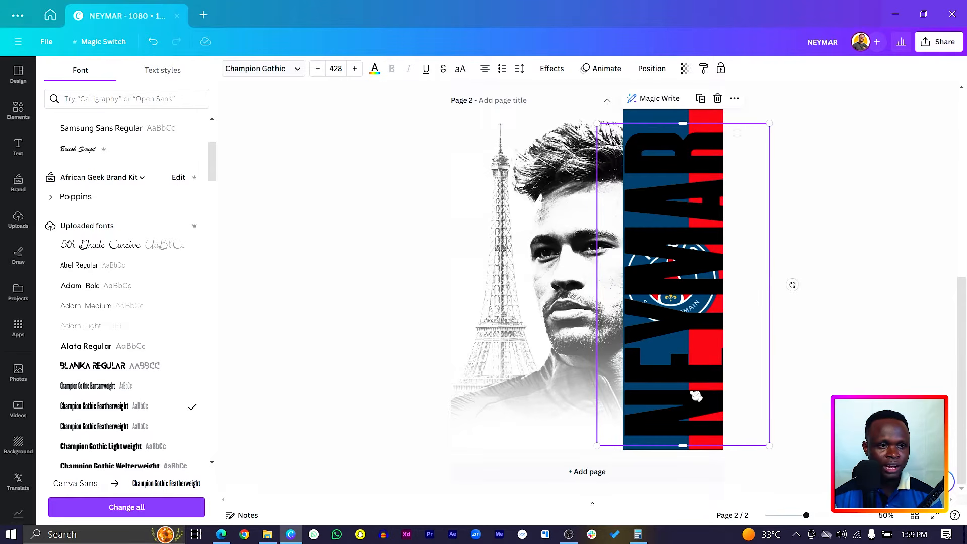
Step: Change the colour of the vertical NEYMAR text to white
{"action": "left_click", "coordinate": [374, 69]}
{"action": "left_click", "coordinate": [188, 130]}
{"action": "key", "text": "Escape"}
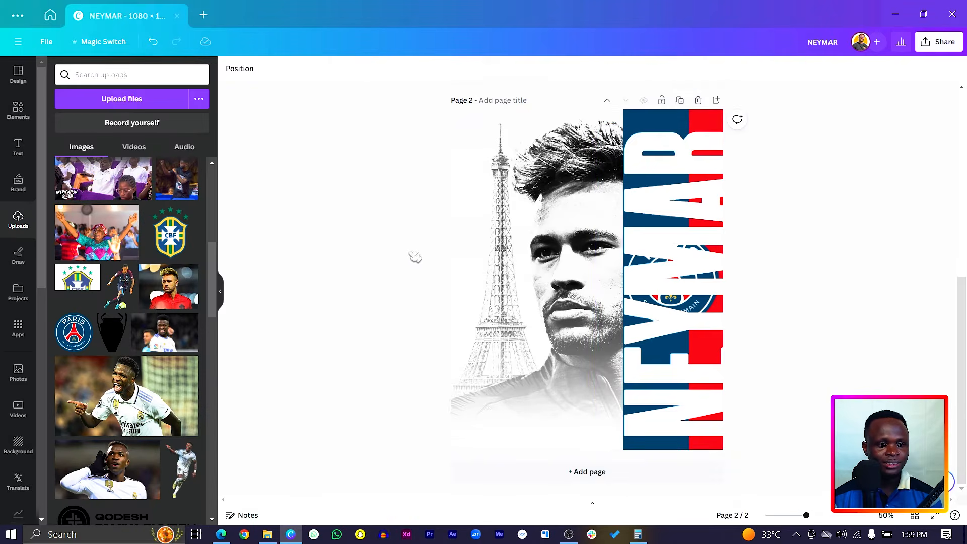
{"action": "key", "text": "Escape"}
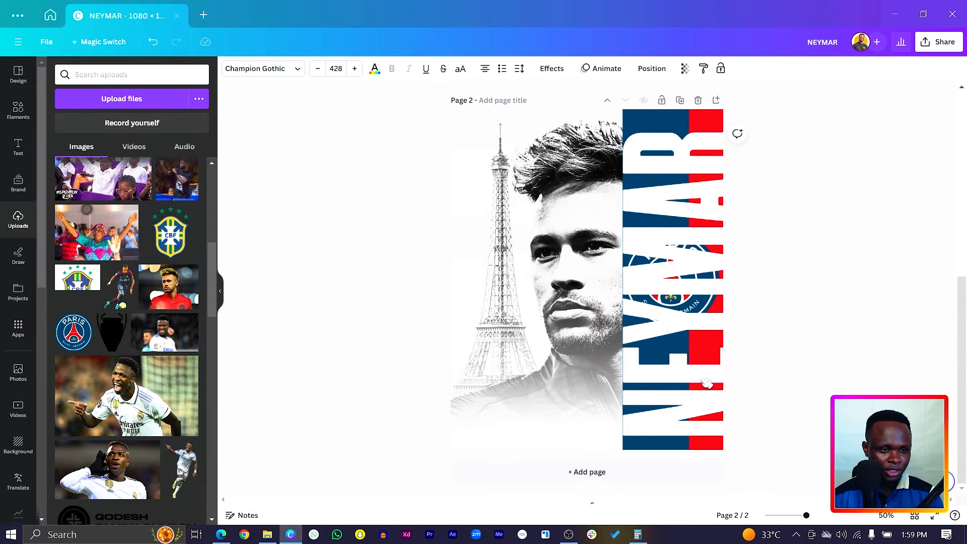
Step: Reorder the layers so the Paris Saint-Germain crest sits in front of the NEYMAR text
{"action": "left_click", "coordinate": [641, 283]}
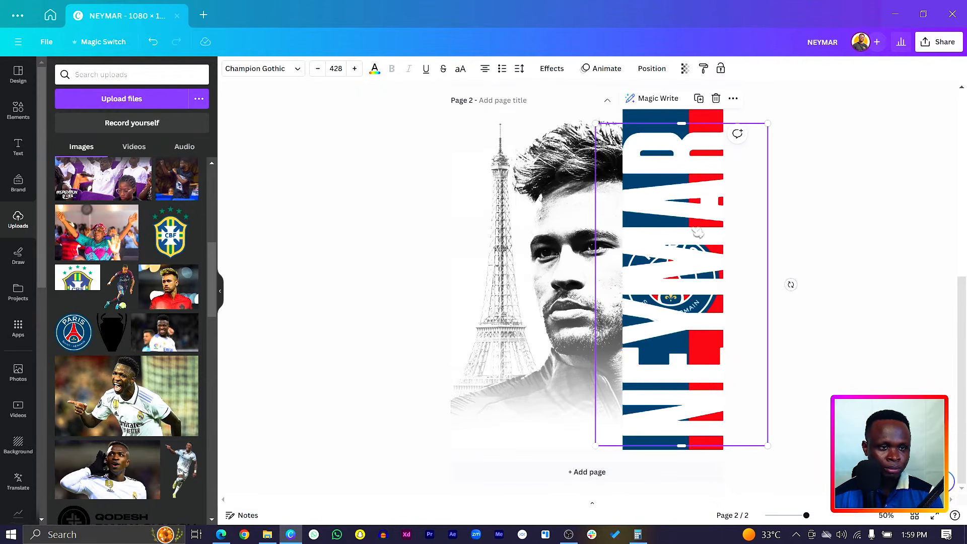
{"action": "right_click", "coordinate": [683, 284]}
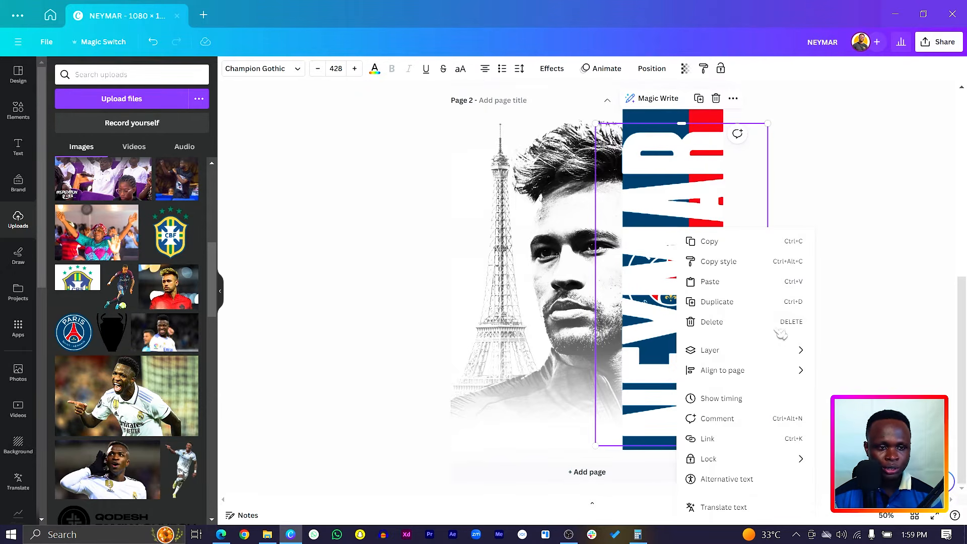
{"action": "mouse_move", "coordinate": [780, 349]}
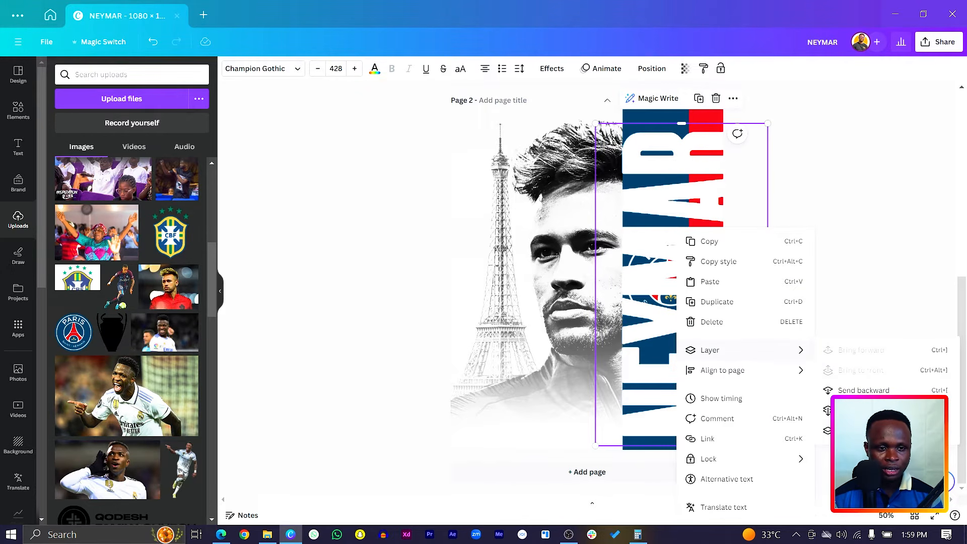
{"action": "left_click", "coordinate": [861, 430]}
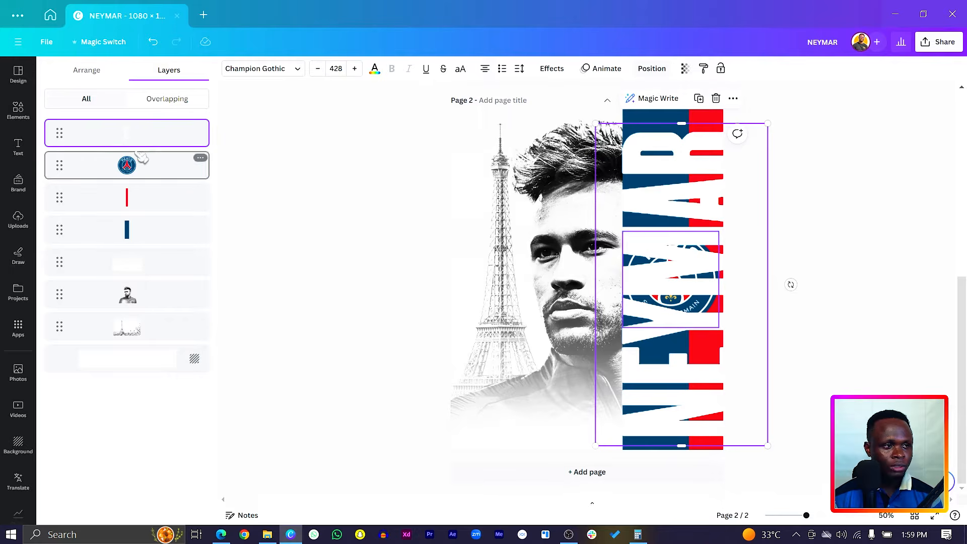
{"action": "left_click_drag", "start_coordinate": [141, 157], "coordinate": [128, 132]}
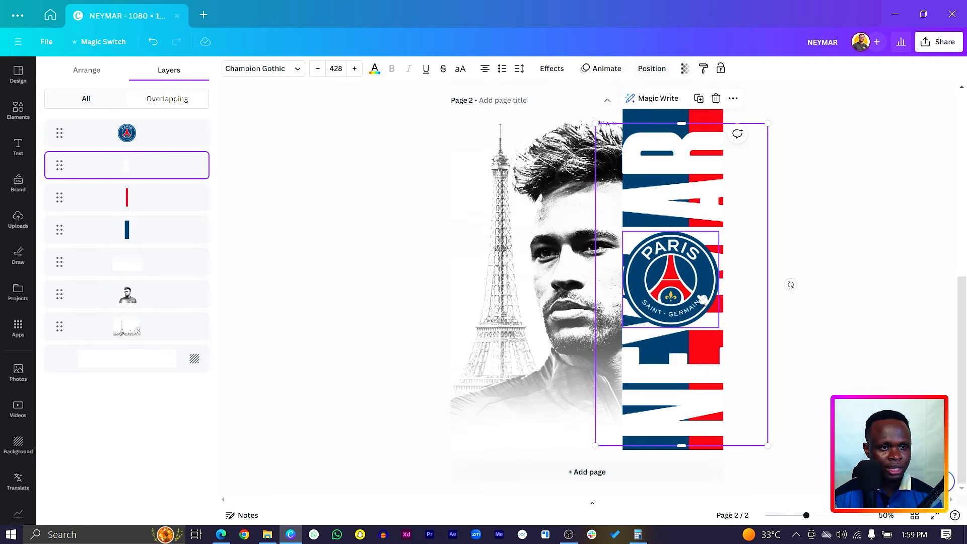
{"action": "left_click", "coordinate": [879, 240]}
{"action": "left_click", "coordinate": [840, 185]}
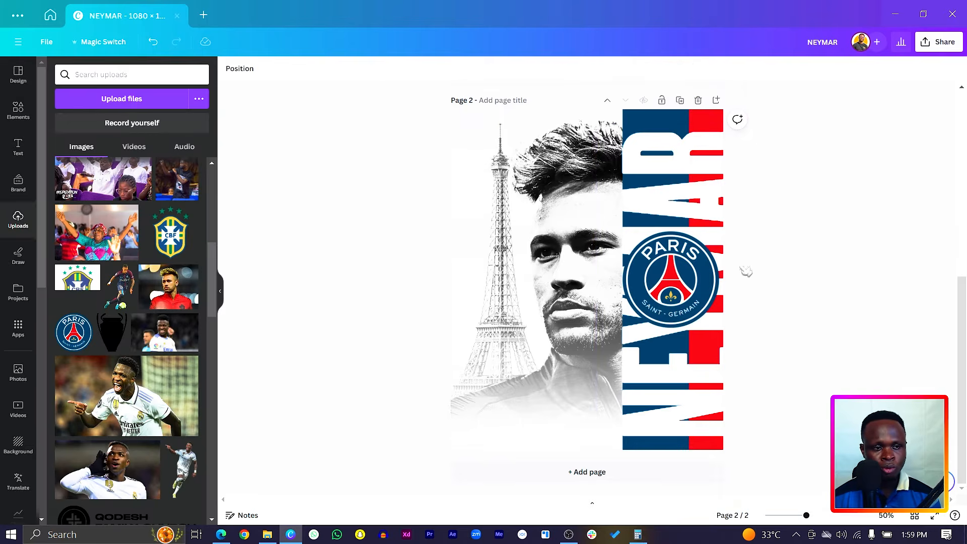
Step: Apply a Drop shadow to the Paris Saint-Germain crest and nudge the crest slightly to the right
{"action": "left_click", "coordinate": [678, 312]}
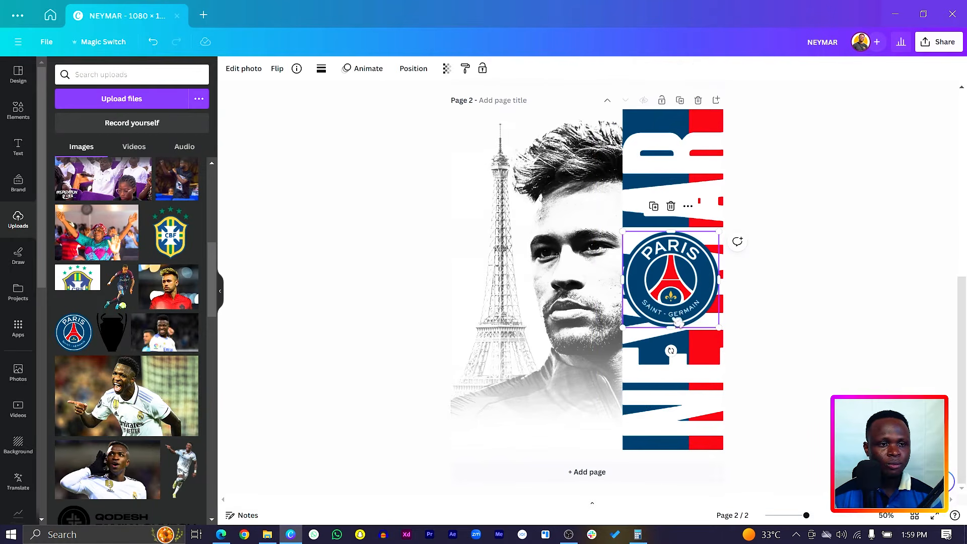
{"action": "left_click", "coordinate": [244, 71]}
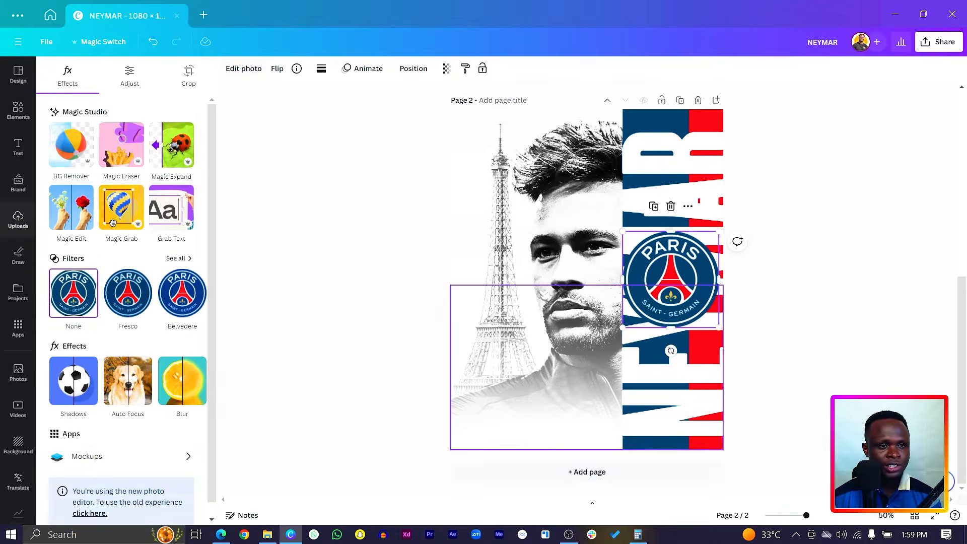
{"action": "left_click", "coordinate": [79, 391]}
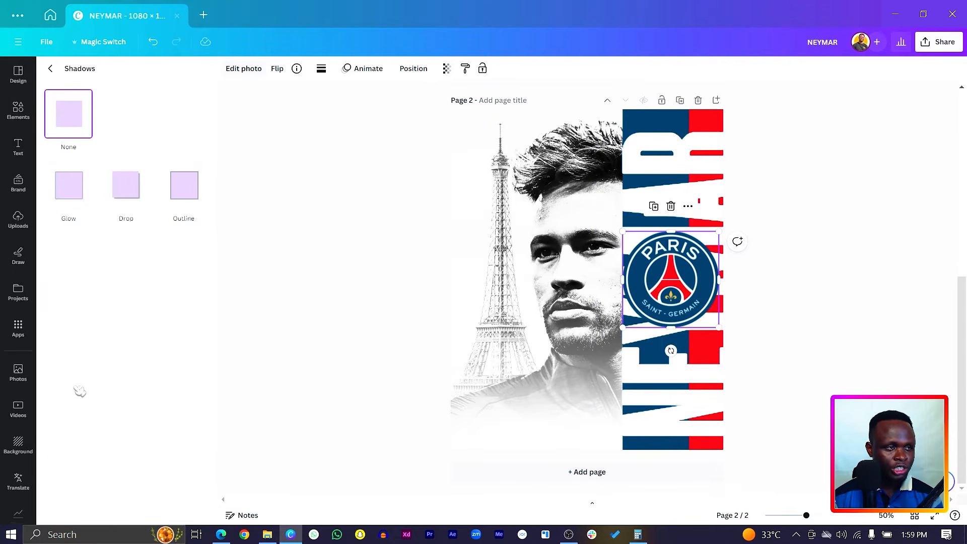
{"action": "left_click", "coordinate": [125, 195]}
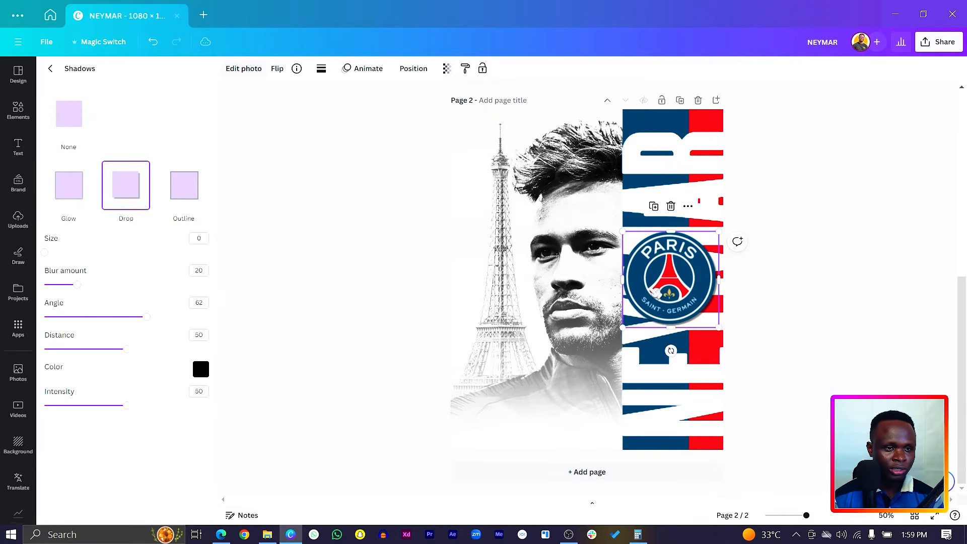
{"action": "left_click_drag", "start_coordinate": [655, 291], "coordinate": [667, 292]}
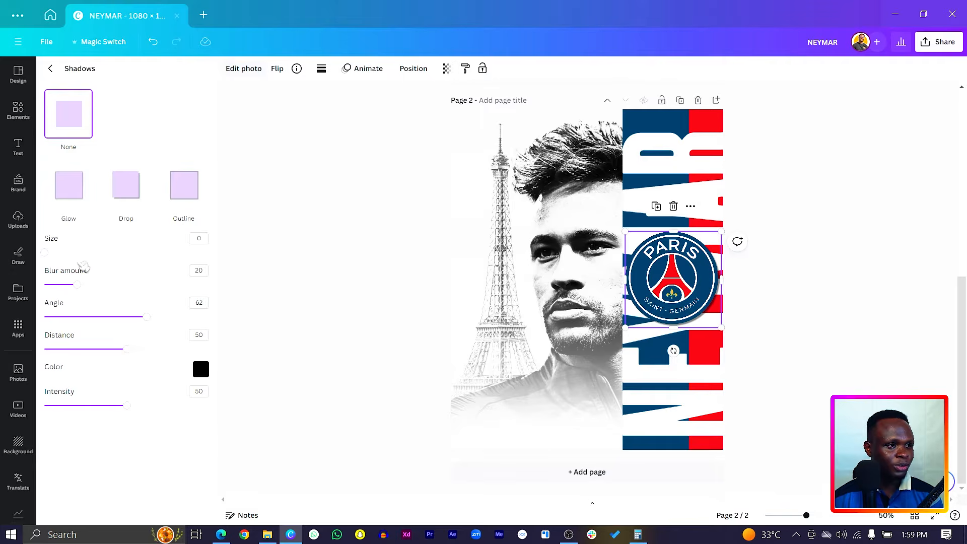
Step: Add the uploaded full-body cut-out of Neymar dribbling and move it to the lower part of the poster, overlapping the portrait and crest
{"action": "left_click", "coordinate": [23, 225]}
{"action": "left_click", "coordinate": [119, 286]}
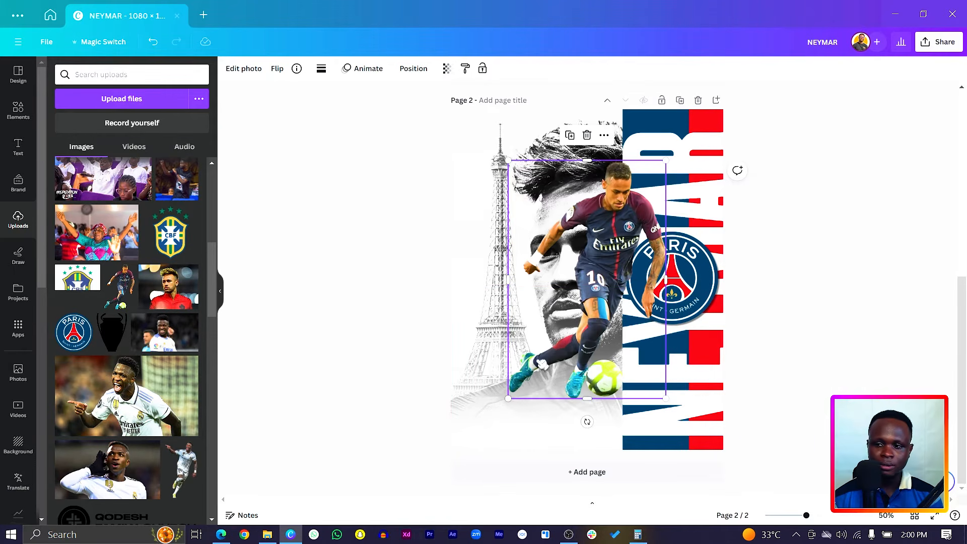
{"action": "left_click_drag", "start_coordinate": [542, 364], "coordinate": [550, 411]}
Step: Shift the black-and-white portrait slightly left and move the Eiffel Tower image left beside it
{"action": "left_click", "coordinate": [500, 157]}
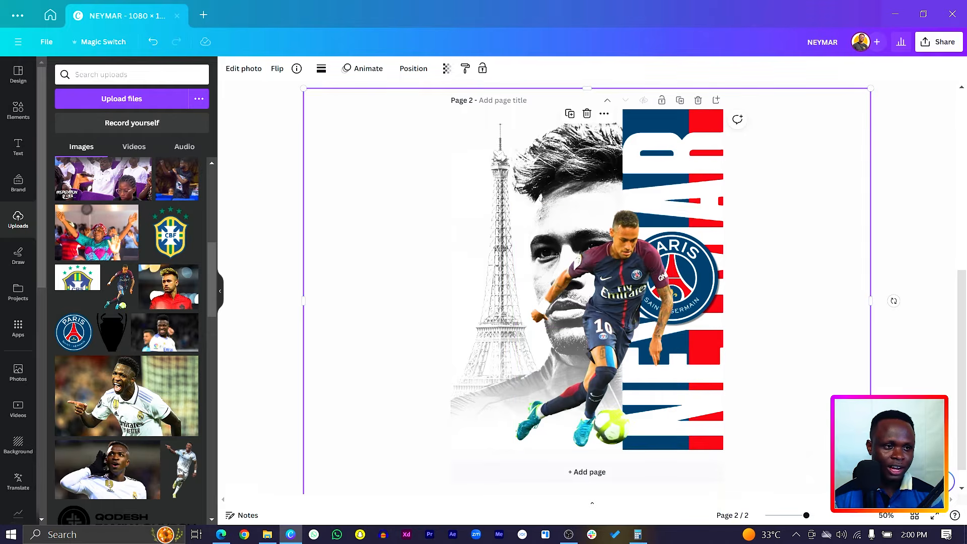
{"action": "mouse_move", "coordinate": [534, 151]}
{"action": "left_mouse_down"}
{"action": "mouse_move", "coordinate": [515, 149]}
{"action": "mouse_move", "coordinate": [524, 149]}
{"action": "left_mouse_up"}
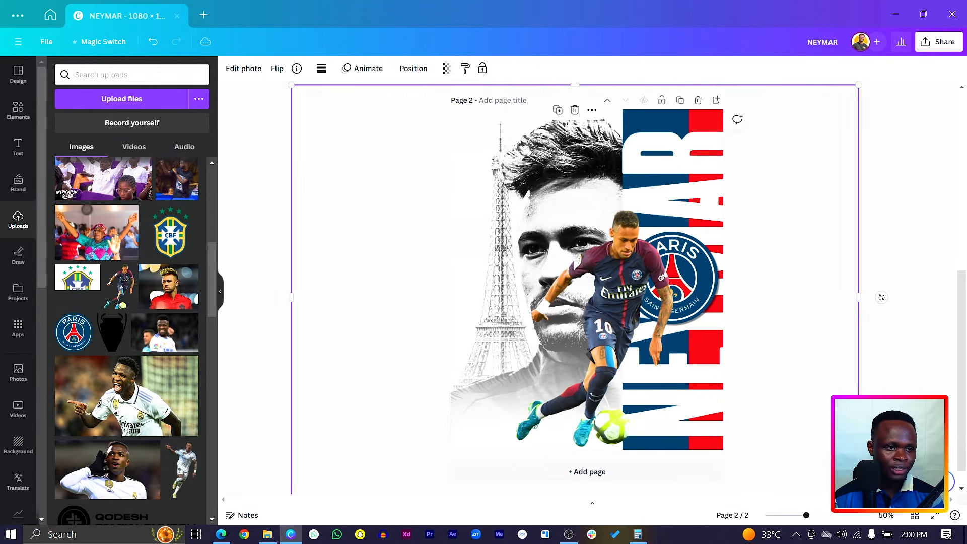
{"action": "right_click", "coordinate": [547, 142]}
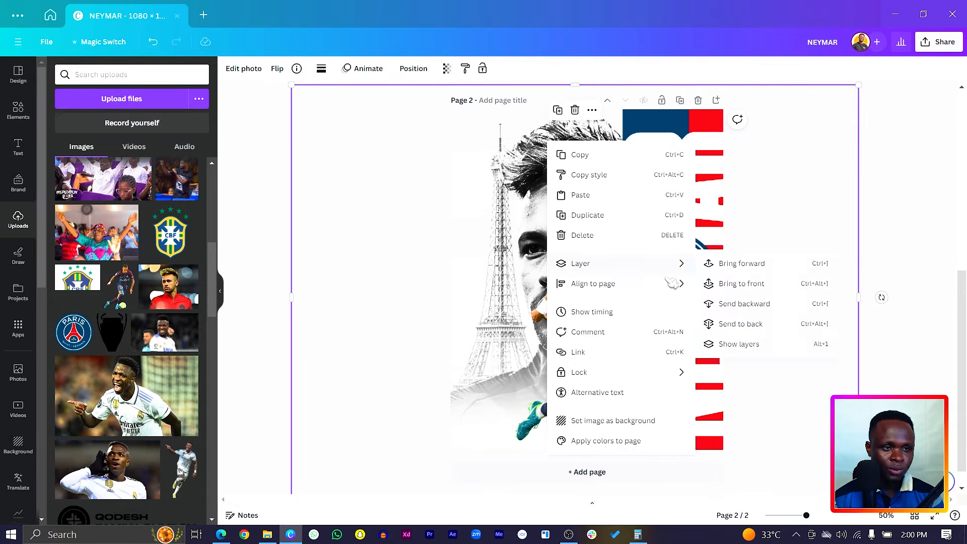
{"action": "mouse_move", "coordinate": [652, 266]}
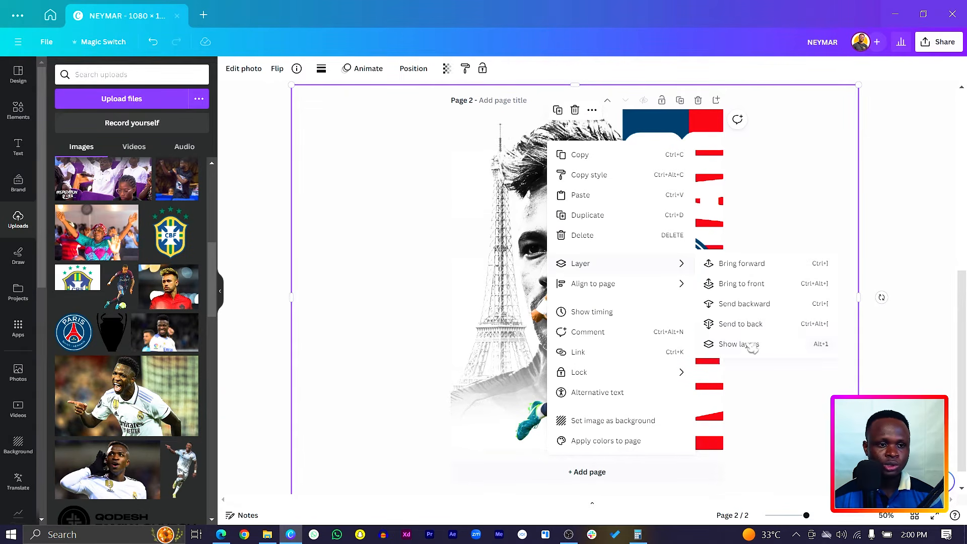
{"action": "left_click", "coordinate": [752, 344]}
{"action": "left_click", "coordinate": [151, 363]}
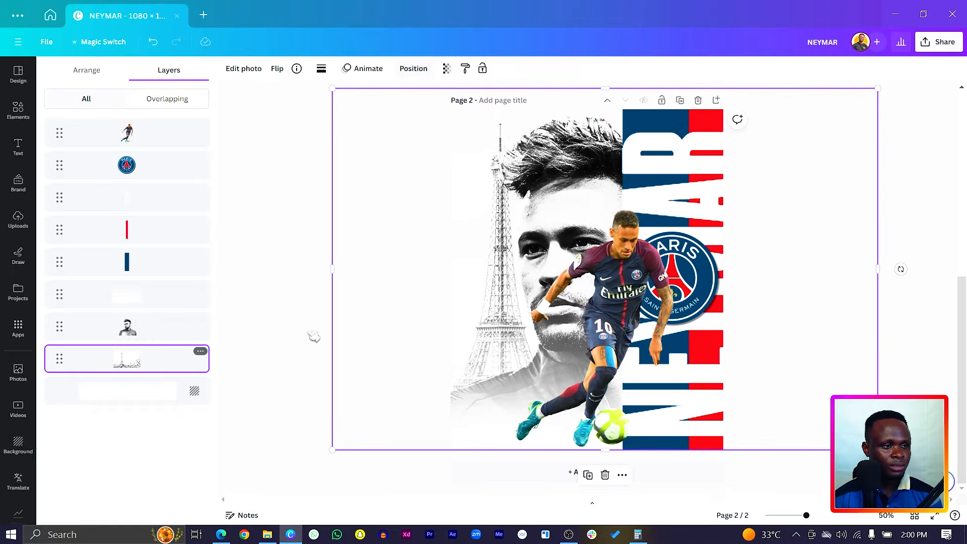
{"action": "left_click_drag", "start_coordinate": [415, 242], "coordinate": [398, 238]}
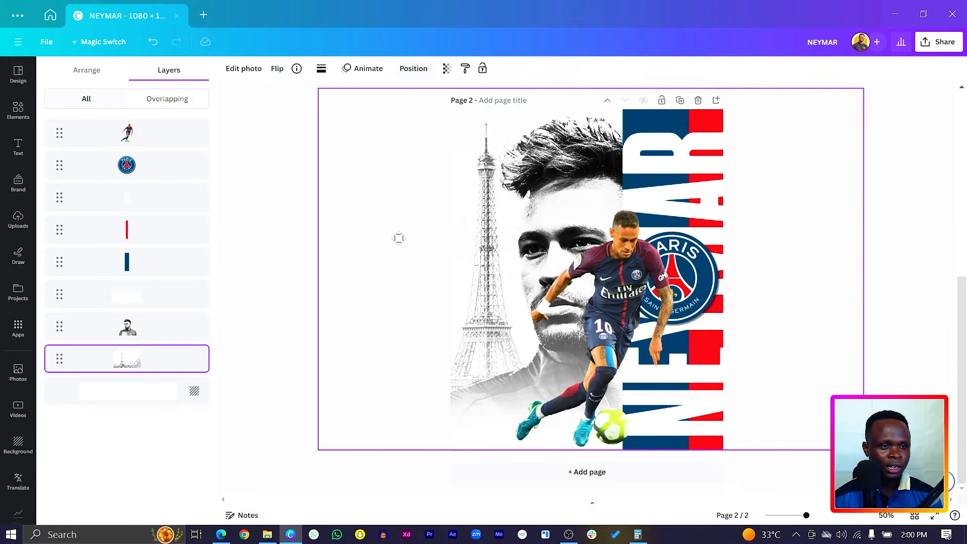
Step: Raise the dribbling player slightly and move the black-and-white portrait up until its hair meets the page's upper edge
{"action": "left_click", "coordinate": [644, 243]}
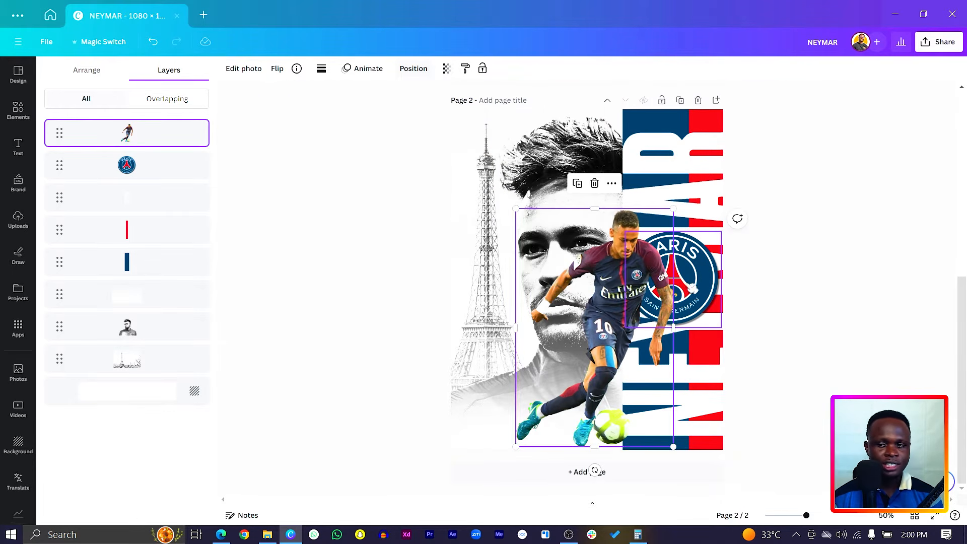
{"action": "left_click_drag", "start_coordinate": [584, 302], "coordinate": [585, 293]}
{"action": "left_click", "coordinate": [602, 146]}
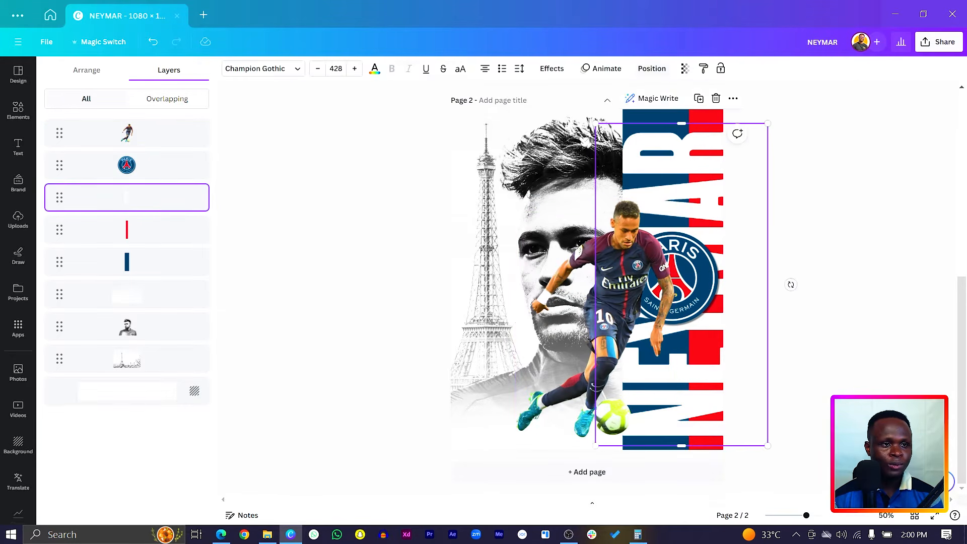
{"action": "left_click", "coordinate": [585, 142]}
{"action": "left_click_drag", "start_coordinate": [585, 142], "coordinate": [584, 120]}
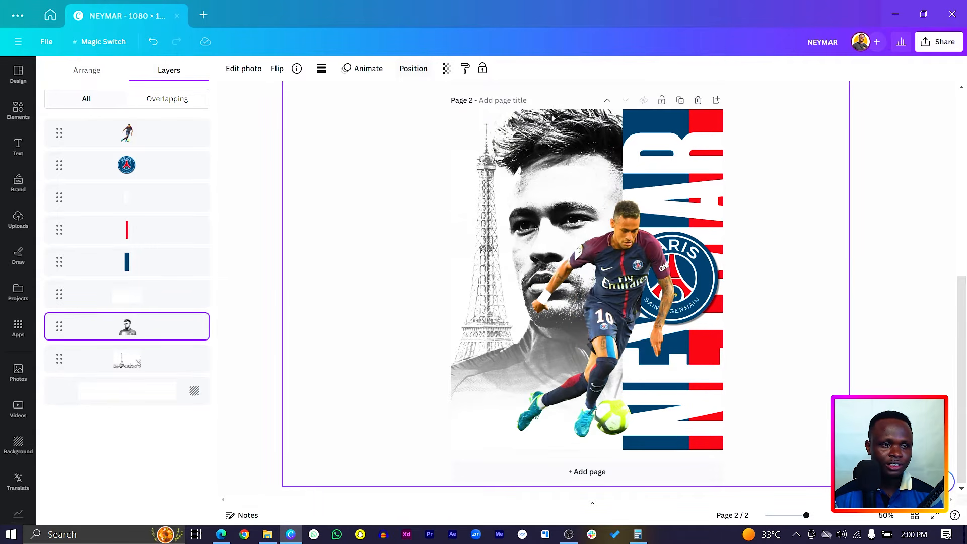
Step: Enlarge the dribbling player cut-out slightly and nudge it to the left
{"action": "left_click", "coordinate": [619, 282]}
{"action": "left_click_drag", "start_coordinate": [676, 197], "coordinate": [680, 191]}
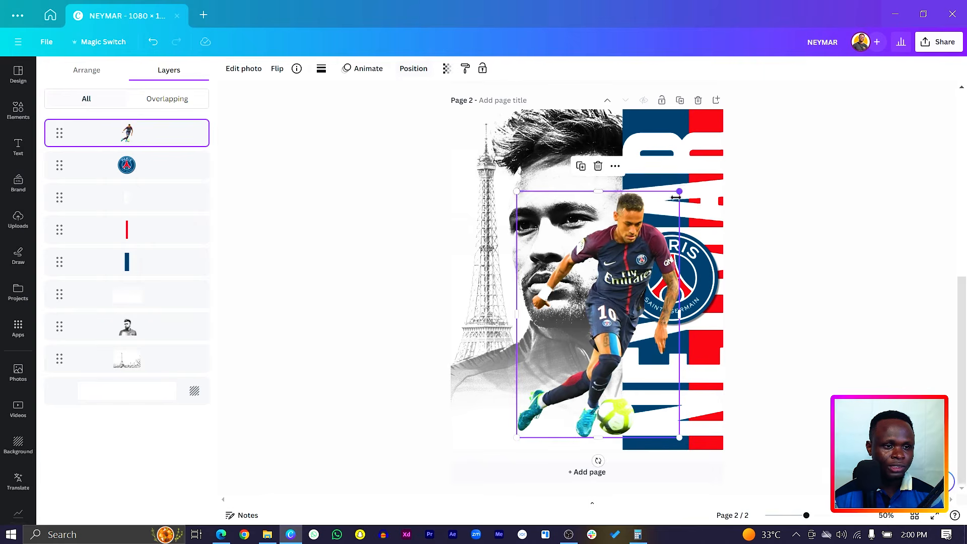
{"action": "left_click_drag", "start_coordinate": [623, 260], "coordinate": [613, 257]}
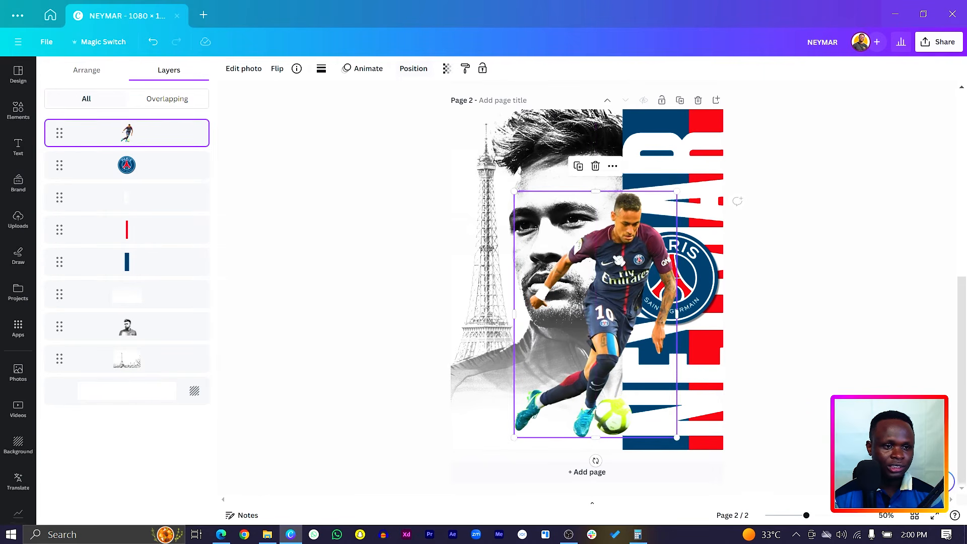
Step: Adjust the dribbling player photo to brightness 19, contrast 17 and saturation 37, and increase its sharpness
{"action": "left_click", "coordinate": [243, 69]}
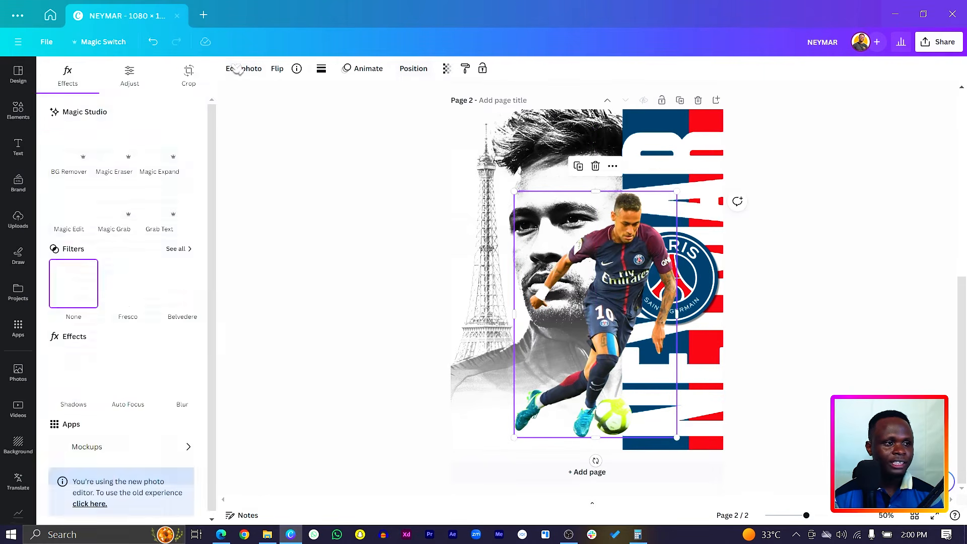
{"action": "left_click", "coordinate": [132, 80]}
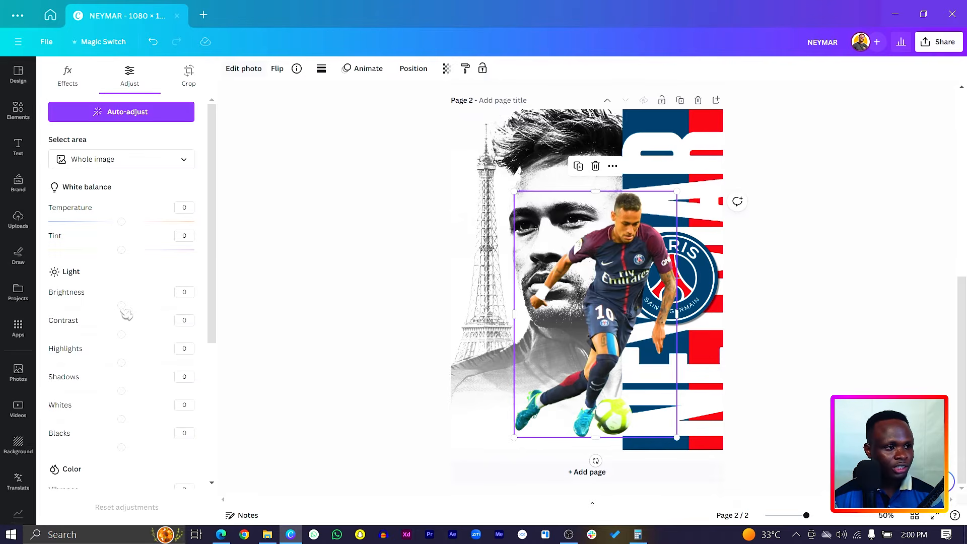
{"action": "left_click_drag", "start_coordinate": [130, 308], "coordinate": [139, 334]}
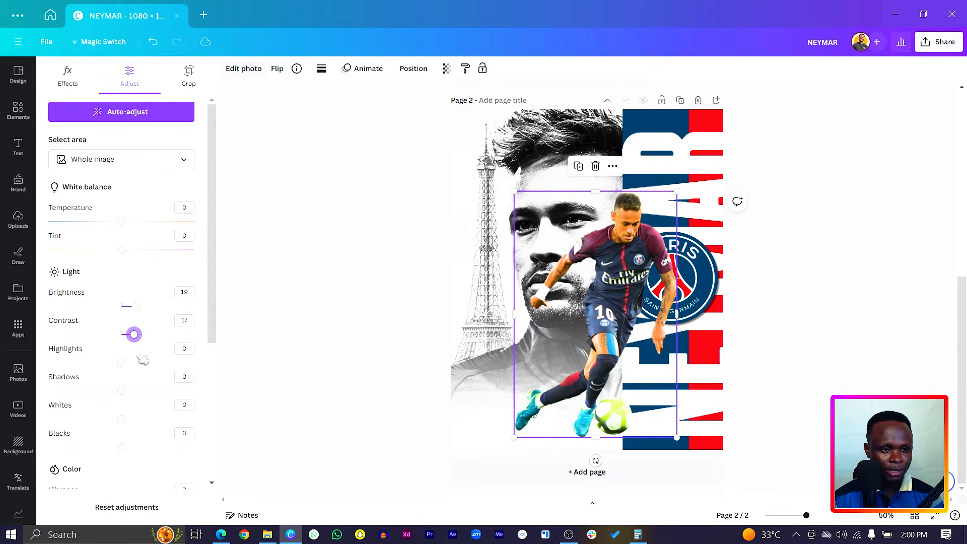
{"action": "scroll", "coordinate": [143, 360], "scroll_direction": "down", "scroll_amount": 3}
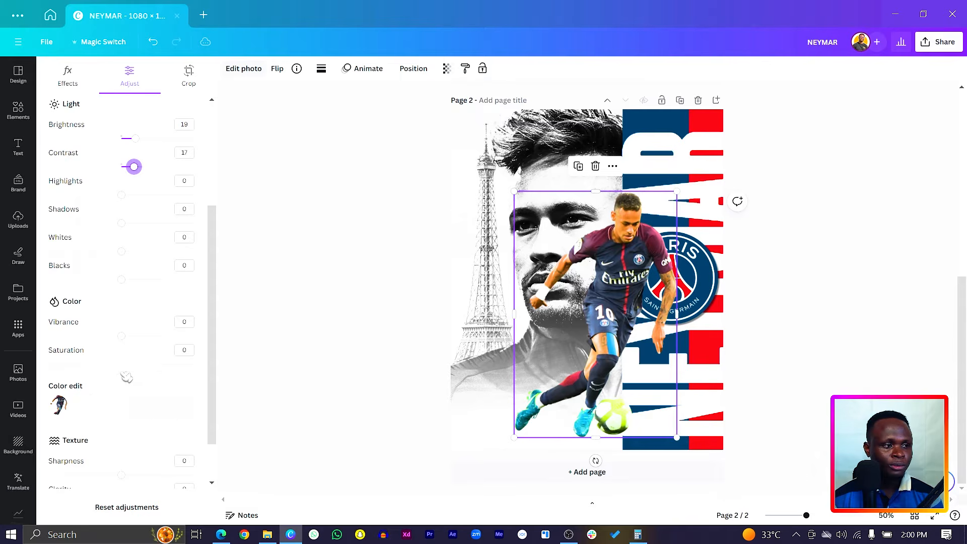
{"action": "left_click_drag", "start_coordinate": [123, 366], "coordinate": [154, 369]}
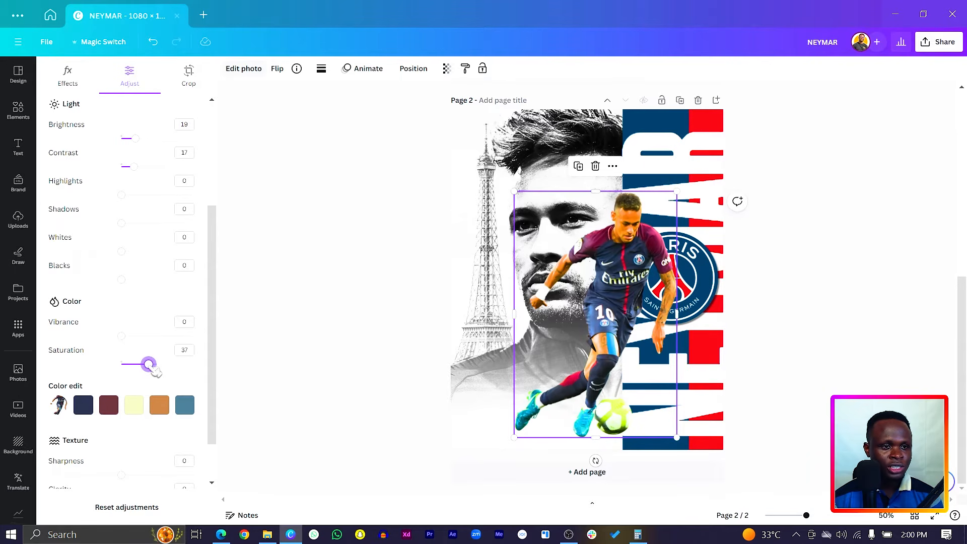
{"action": "scroll", "coordinate": [136, 395], "scroll_direction": "down", "scroll_amount": 1}
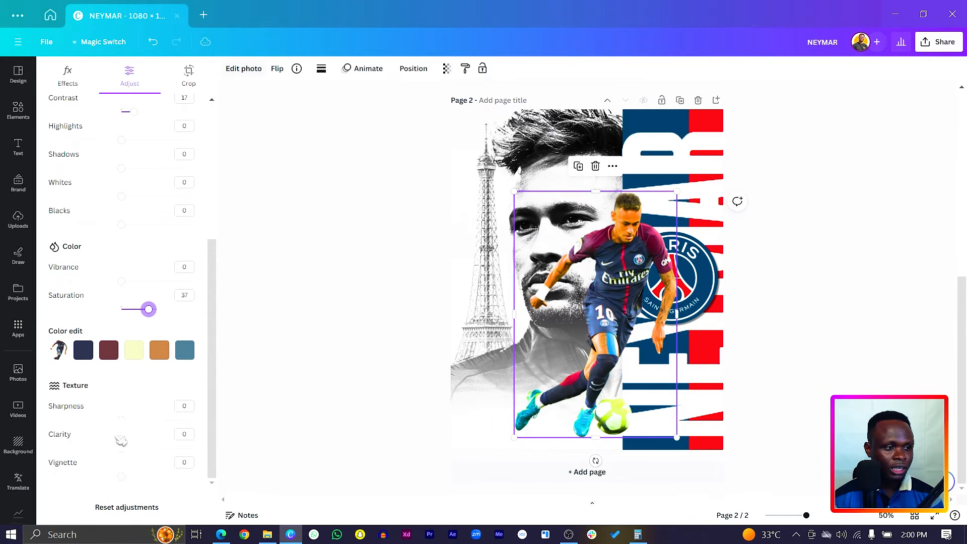
{"action": "left_click_drag", "start_coordinate": [122, 420], "coordinate": [155, 421]}
Step: Copy the soft foot shadow from the page 1 poster and place copies beneath the player's feet and the ball on page 2
{"action": "left_click", "coordinate": [18, 220]}
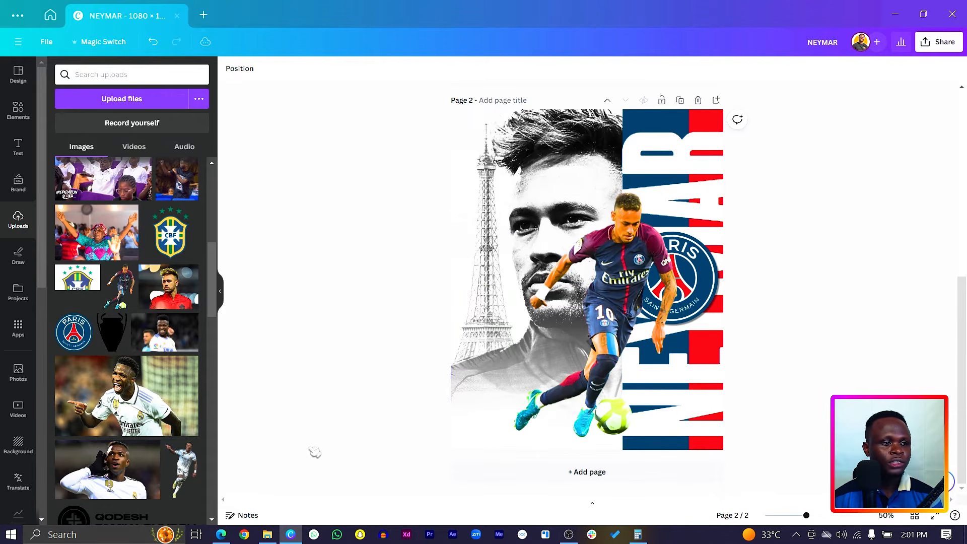
{"action": "scroll", "coordinate": [81, 378], "scroll_direction": "up", "scroll_amount": 3}
{"action": "scroll", "coordinate": [81, 377], "scroll_direction": "down", "scroll_amount": 10}
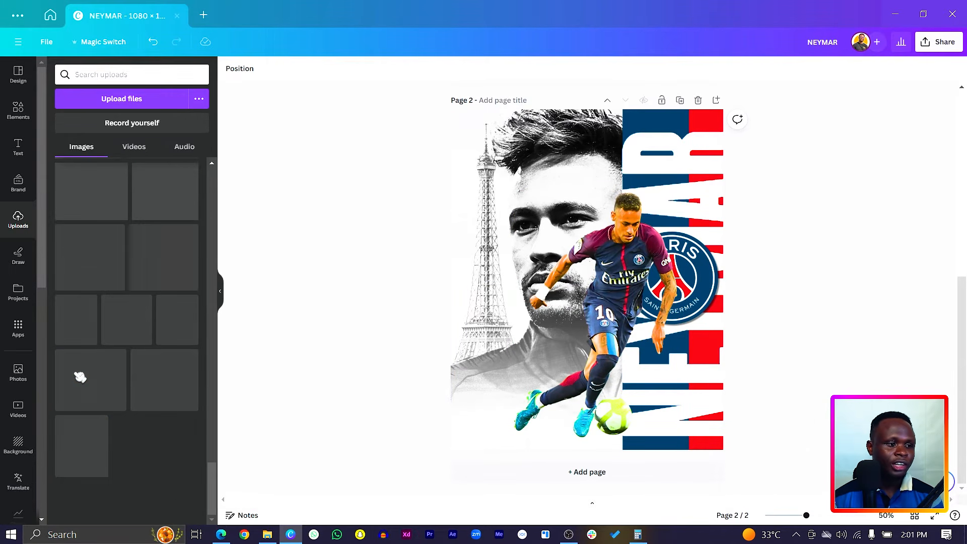
{"action": "scroll", "coordinate": [477, 370], "scroll_direction": "up", "scroll_amount": 6}
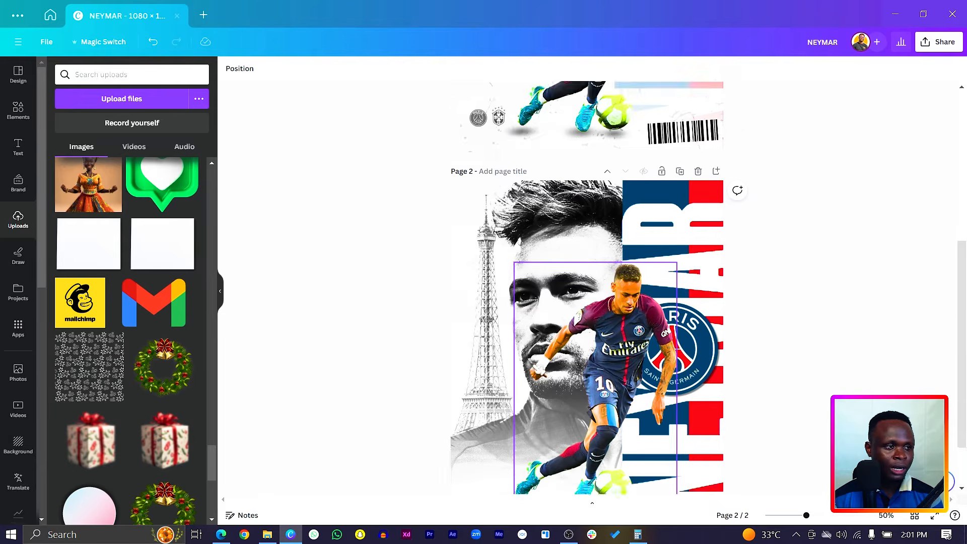
{"action": "left_click", "coordinate": [538, 400]}
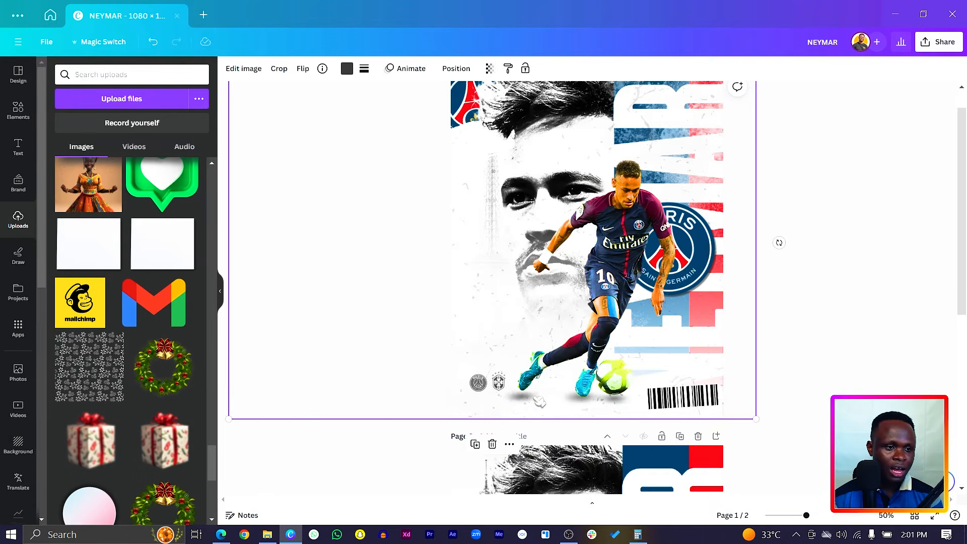
{"action": "left_click", "coordinate": [526, 388]}
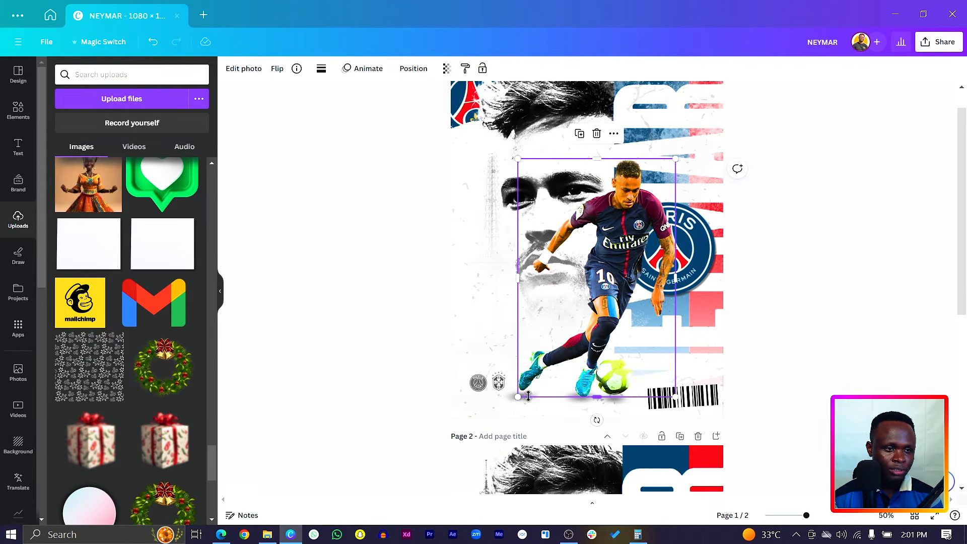
{"action": "left_click", "coordinate": [529, 393]}
{"action": "scroll", "coordinate": [529, 393], "scroll_direction": "down", "scroll_amount": 6}
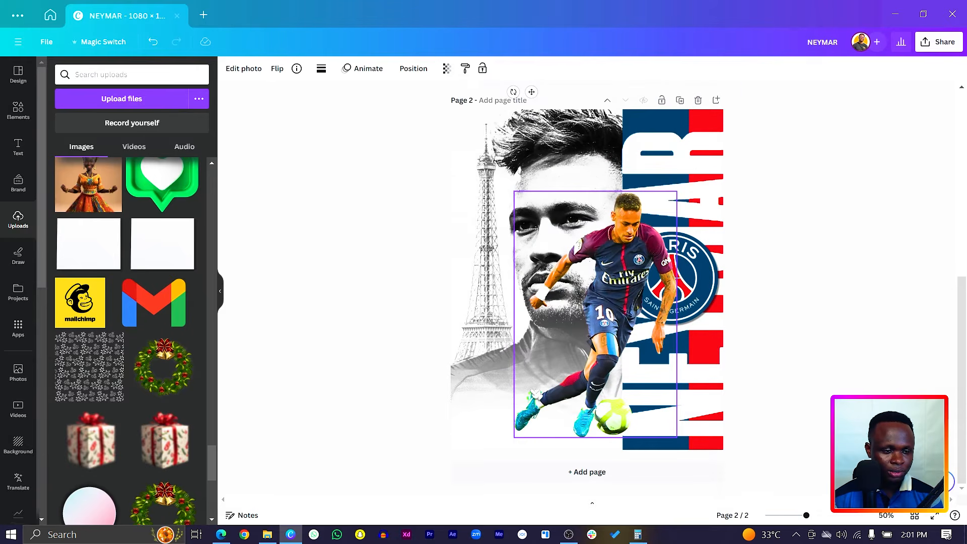
{"action": "left_click", "coordinate": [524, 427]}
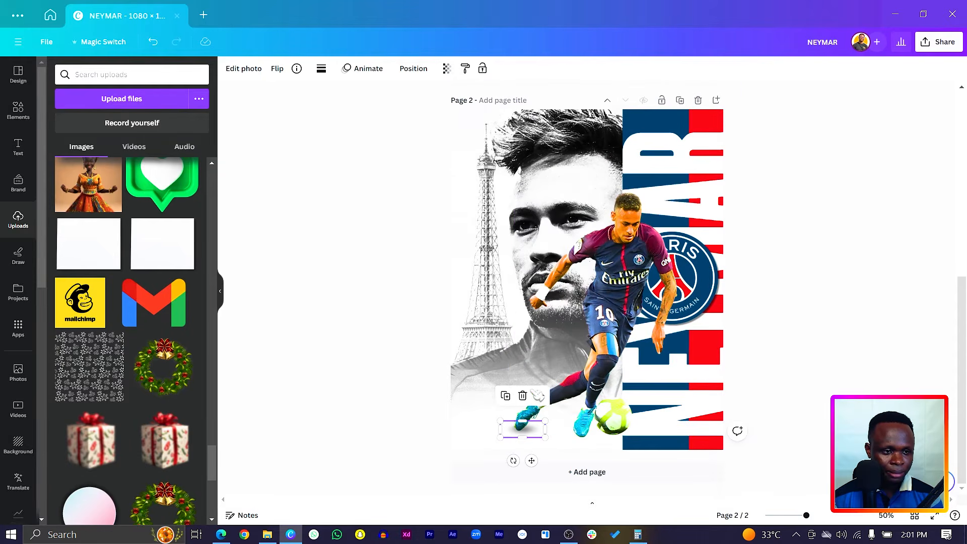
{"action": "left_click_drag", "start_coordinate": [521, 432], "coordinate": [624, 436]}
Step: Select the three soft shadows together and move them behind the dribbling player in the layer order
{"action": "left_click", "coordinate": [514, 431], "text": "shift"}
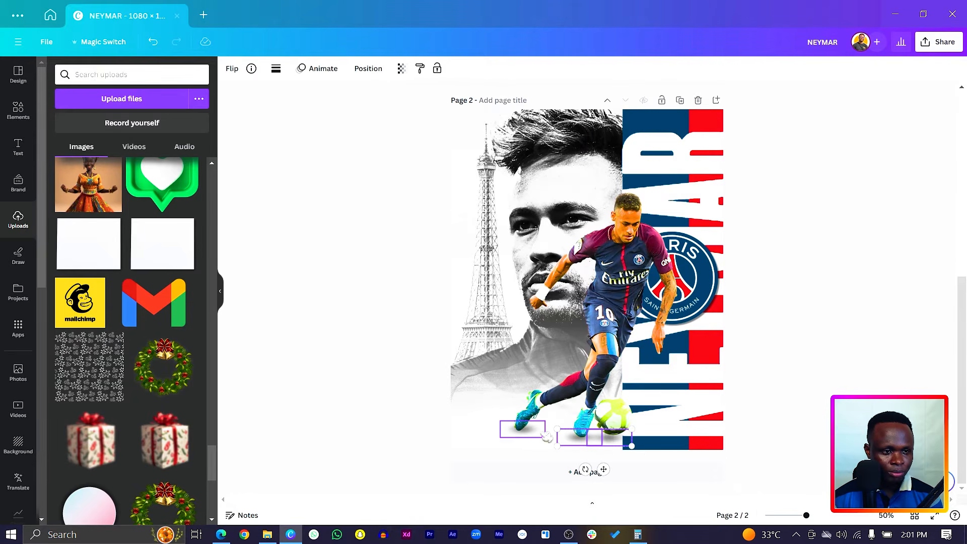
{"action": "right_click", "coordinate": [515, 434]}
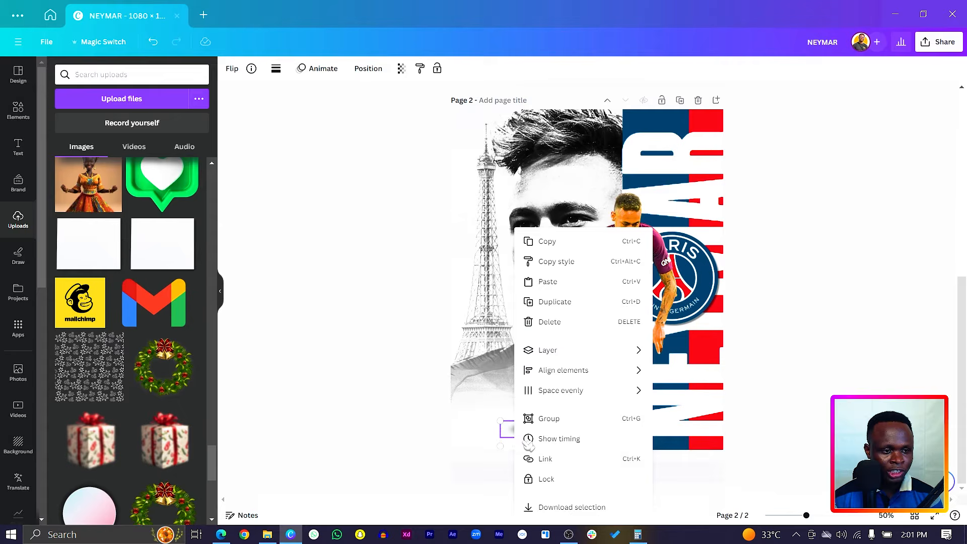
{"action": "left_click", "coordinate": [581, 347]}
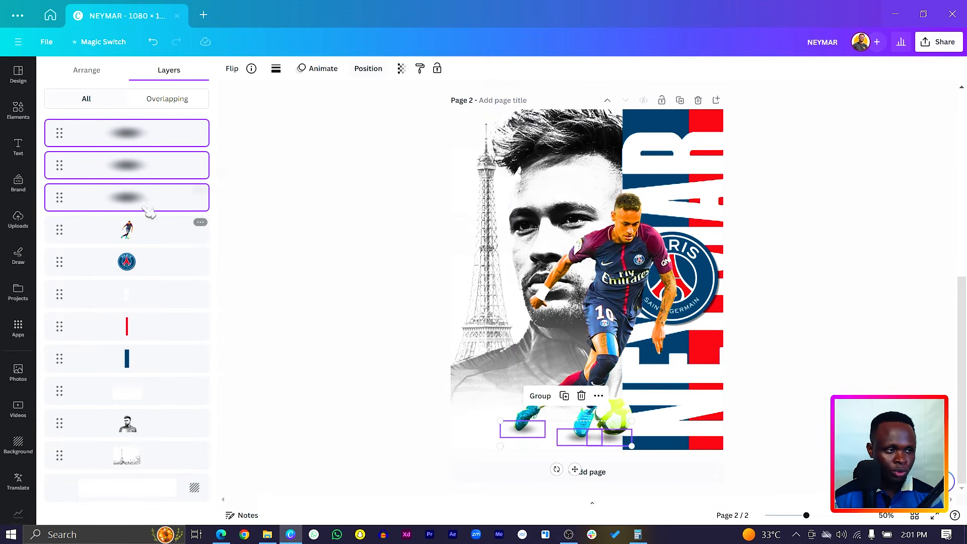
{"action": "left_click_drag", "start_coordinate": [148, 211], "coordinate": [147, 255]}
{"action": "left_click", "coordinate": [402, 408]}
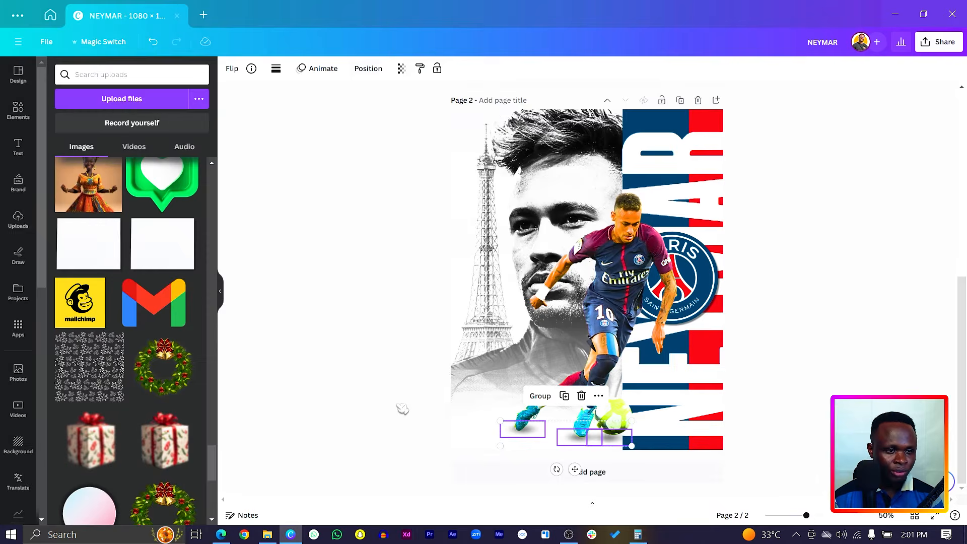
Step: Shrink the soft shadow under the player's rear foot and reposition it just beneath the boot
{"action": "left_click", "coordinate": [518, 430]}
{"action": "left_click", "coordinate": [516, 431]}
{"action": "left_click", "coordinate": [510, 429]}
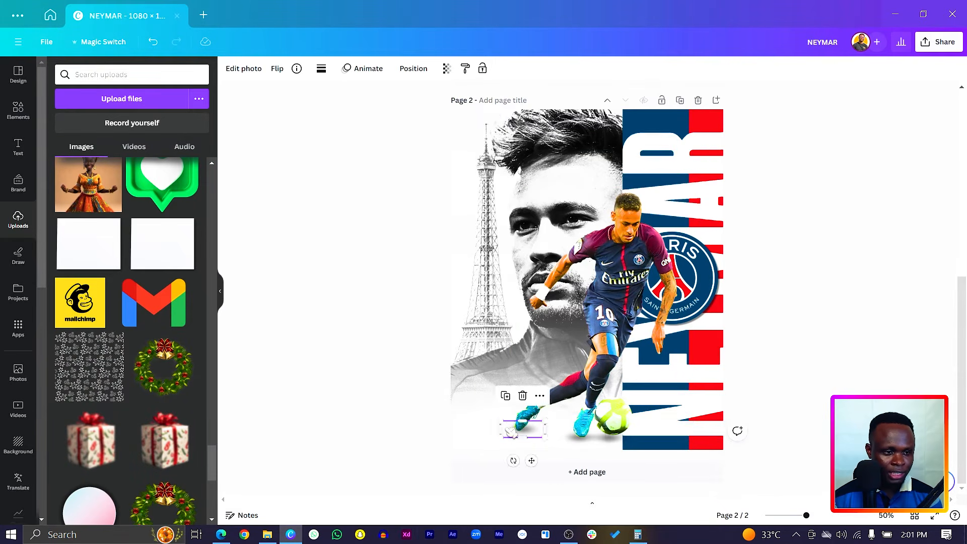
{"action": "left_click_drag", "start_coordinate": [510, 431], "coordinate": [504, 429]}
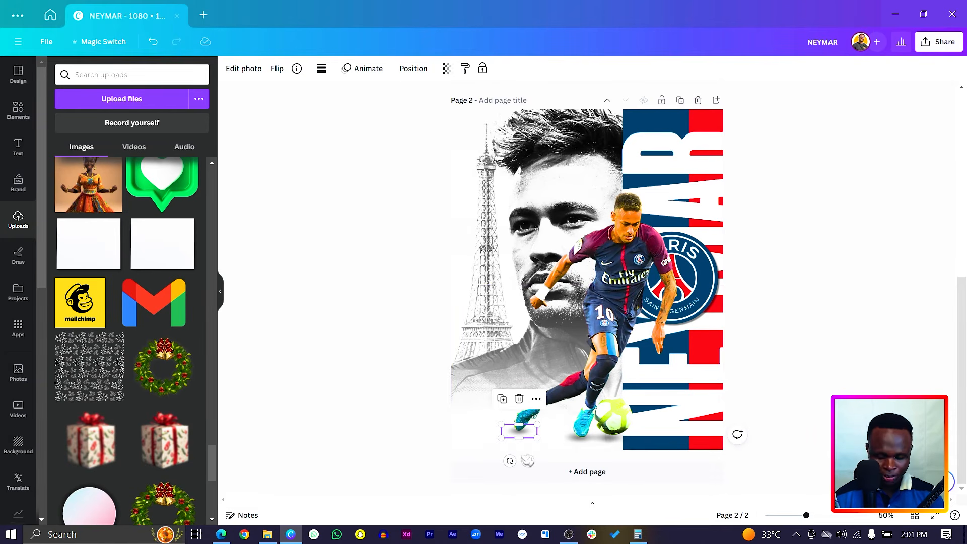
{"action": "left_click", "coordinate": [527, 460]}
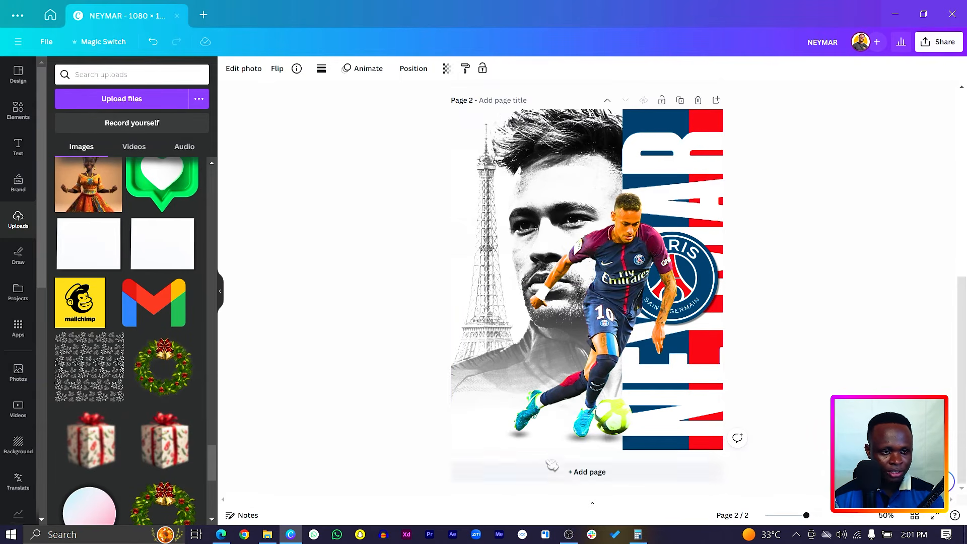
{"action": "left_click", "coordinate": [519, 434]}
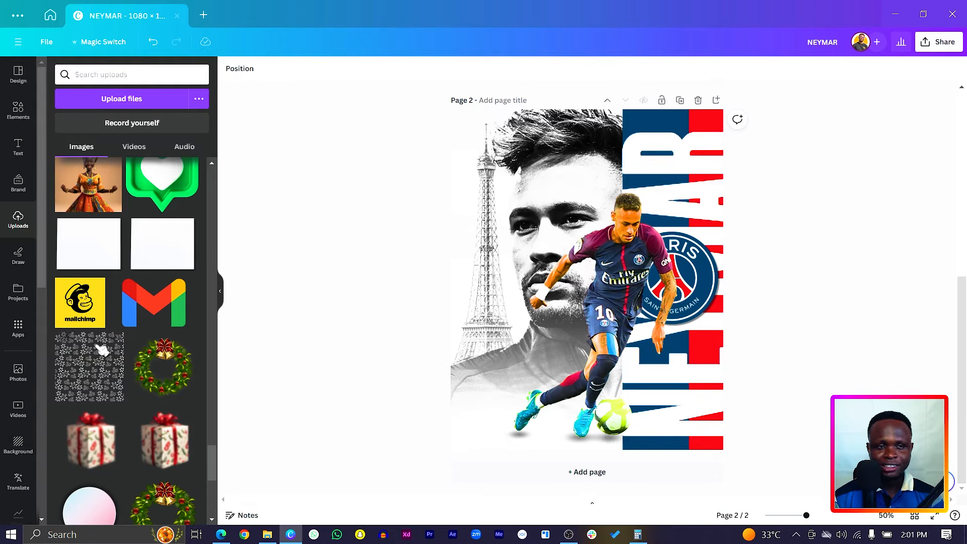
Step: Place a copy of the round PSG crest in the page's upper-left corner and send it behind the black-and-white portrait
{"action": "left_click", "coordinate": [707, 271]}
{"action": "left_click_drag", "start_coordinate": [707, 271], "coordinate": [479, 129]}
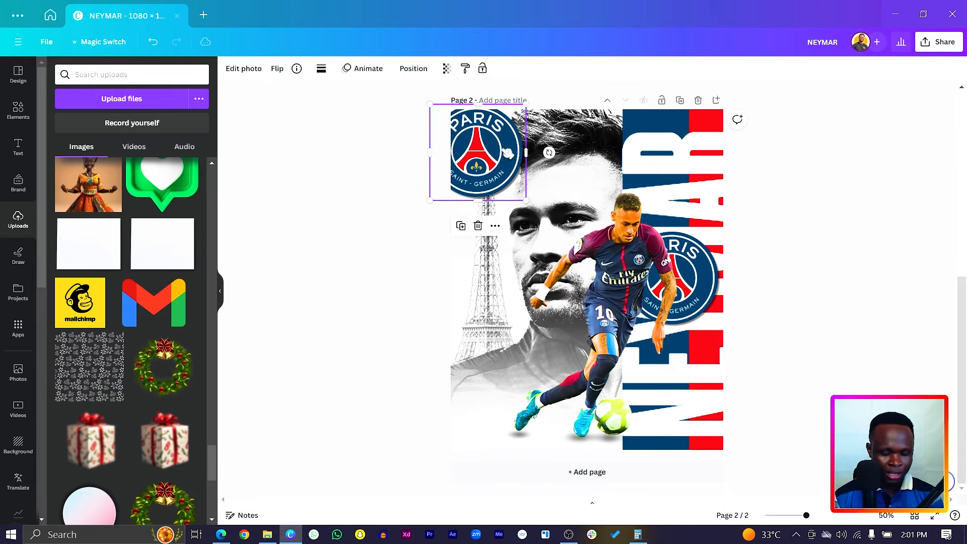
{"action": "key", "text": "ctrl+["}
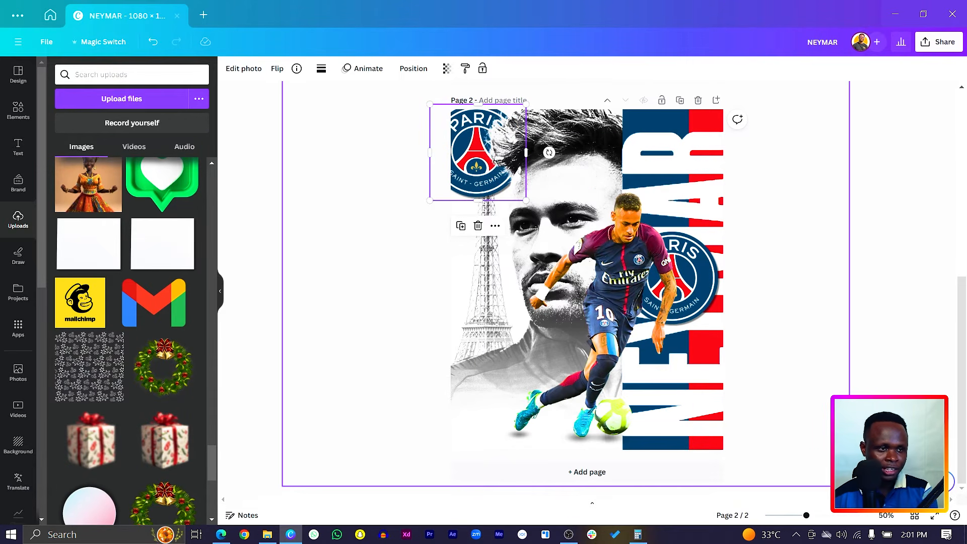
Step: Search the graphics library for "BRUSH STROKE" and add a rough, wide rectangular stroke to page 2
{"action": "left_click", "coordinate": [28, 108]}
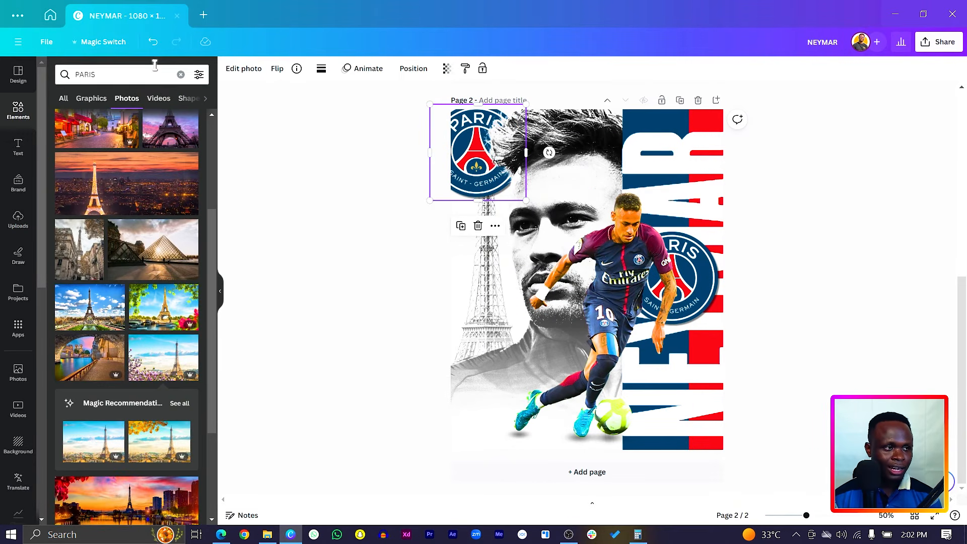
{"action": "left_click", "coordinate": [143, 75]}
{"action": "type", "text": "BRSU"}
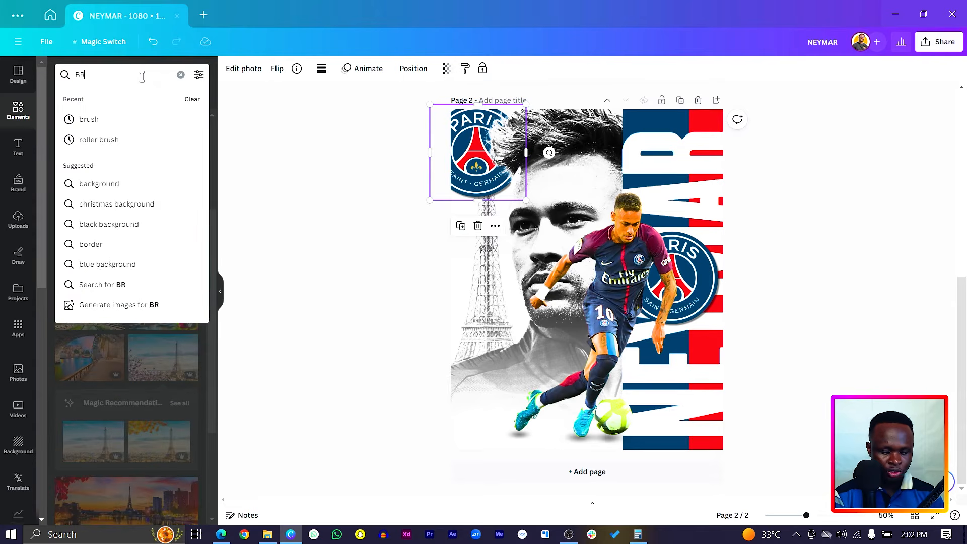
{"action": "key", "text": "BackSpace"}
{"action": "key", "text": "BackSpace"}
{"action": "type", "text": "USH STROKE"}
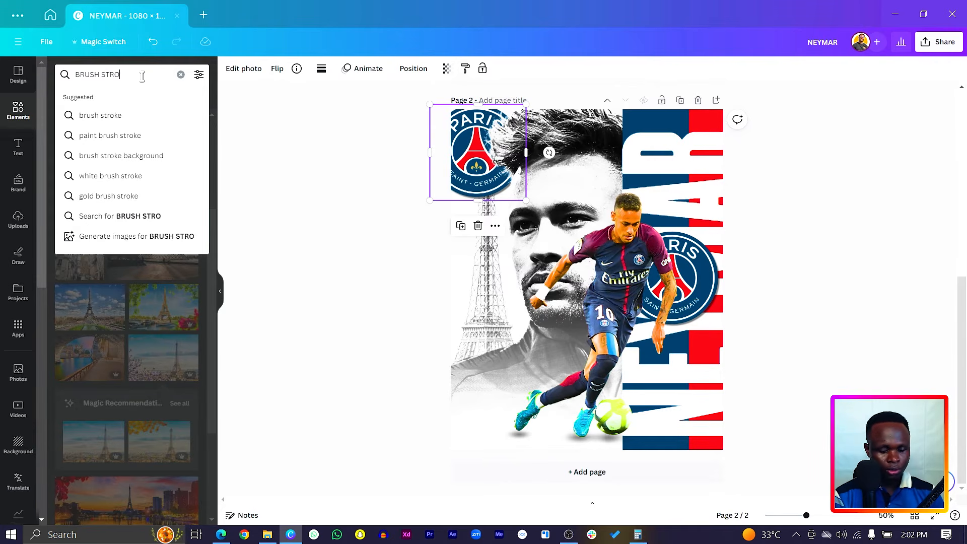
{"action": "key", "text": "Return"}
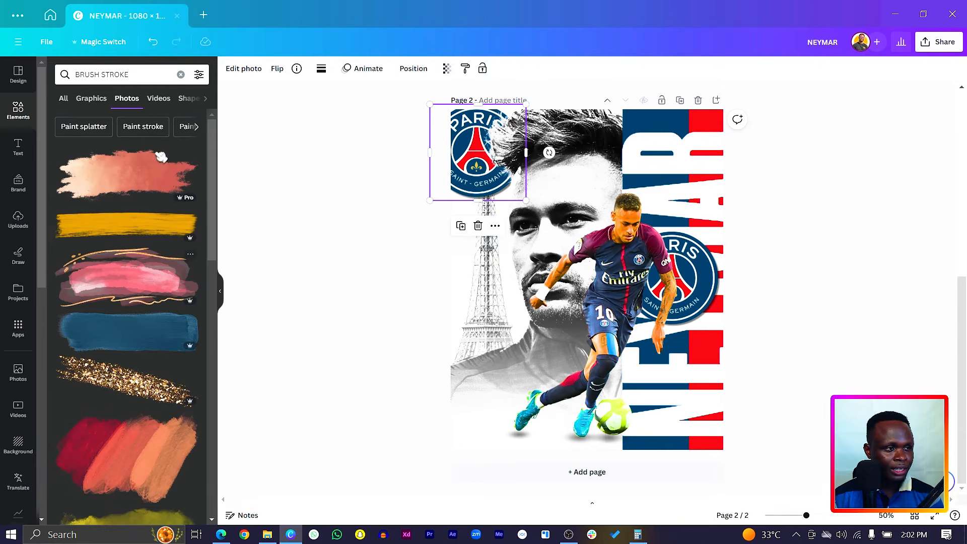
{"action": "left_click", "coordinate": [94, 100]}
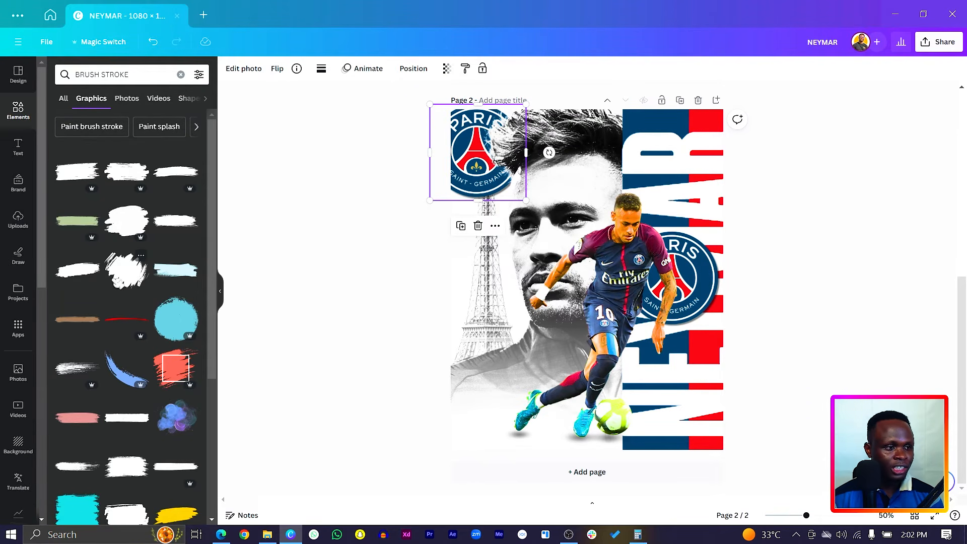
{"action": "left_click", "coordinate": [135, 473]}
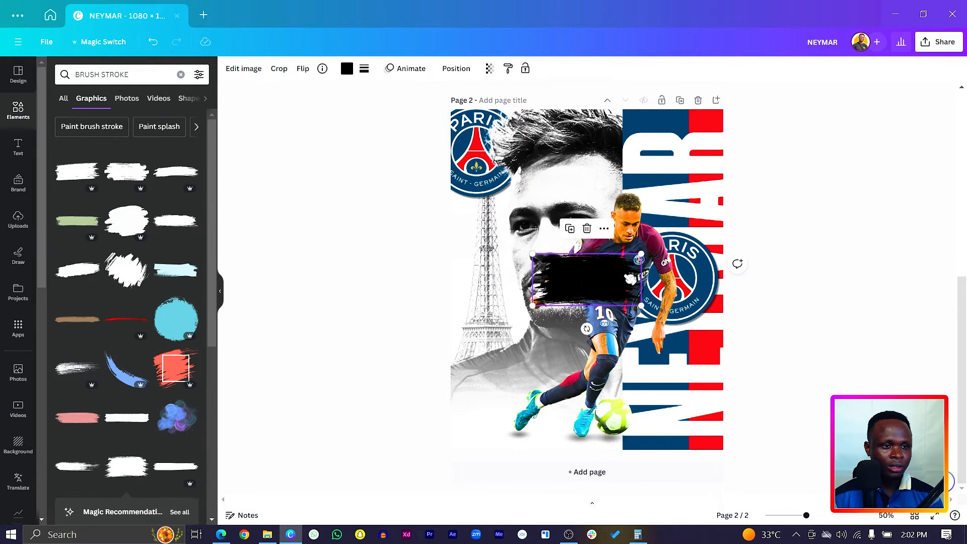
Step: Colour the brush stroke white, enlarge and tilt it, and lay it over the lower part of the corner PSG crest
{"action": "left_click_drag", "start_coordinate": [599, 270], "coordinate": [522, 187]}
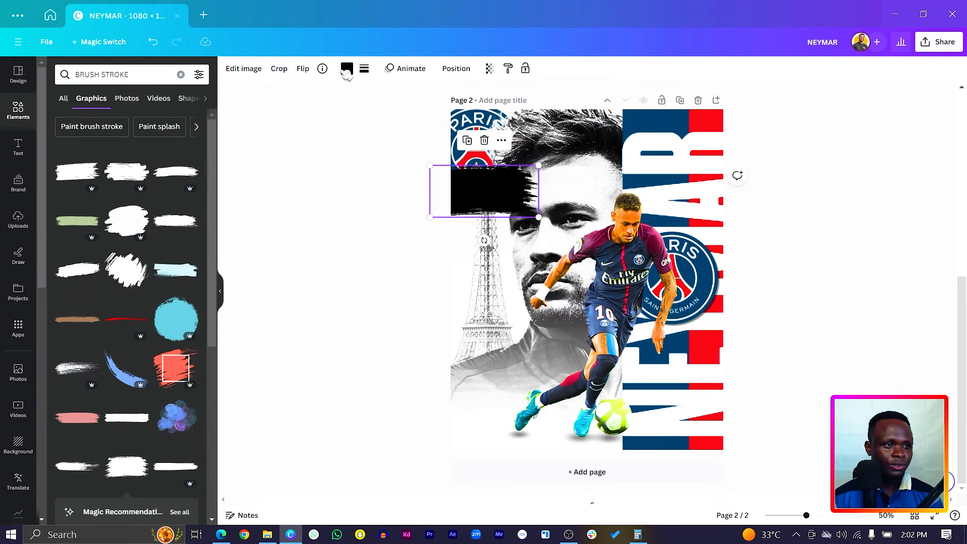
{"action": "left_click", "coordinate": [347, 69]}
{"action": "left_click", "coordinate": [189, 130]}
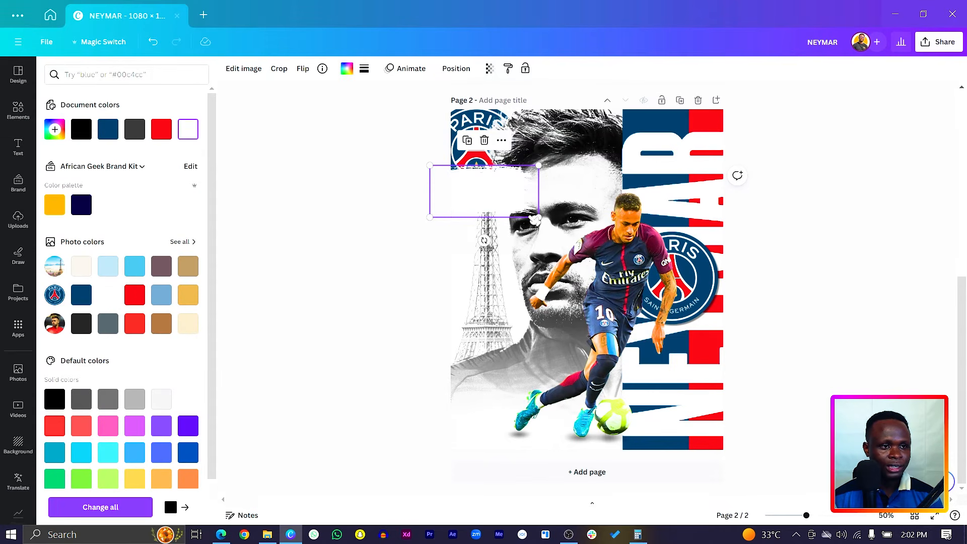
{"action": "left_click_drag", "start_coordinate": [537, 217], "coordinate": [575, 234]}
{"action": "left_click_drag", "start_coordinate": [502, 257], "coordinate": [519, 255]}
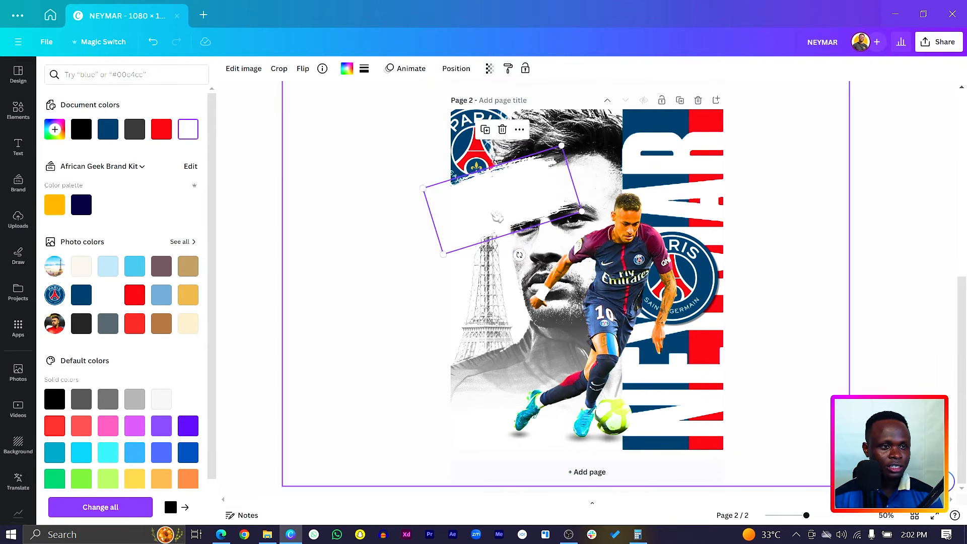
{"action": "left_click_drag", "start_coordinate": [497, 217], "coordinate": [489, 216]}
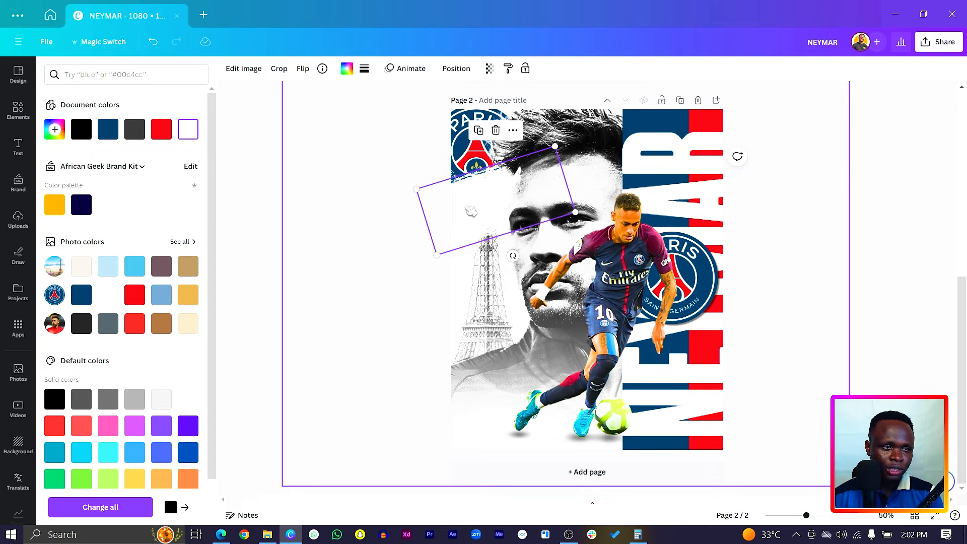
{"action": "left_click_drag", "start_coordinate": [470, 211], "coordinate": [462, 202]}
Step: Recolour the brush stroke with an off-white sampled from the blank area beside the page
{"action": "left_click", "coordinate": [347, 71]}
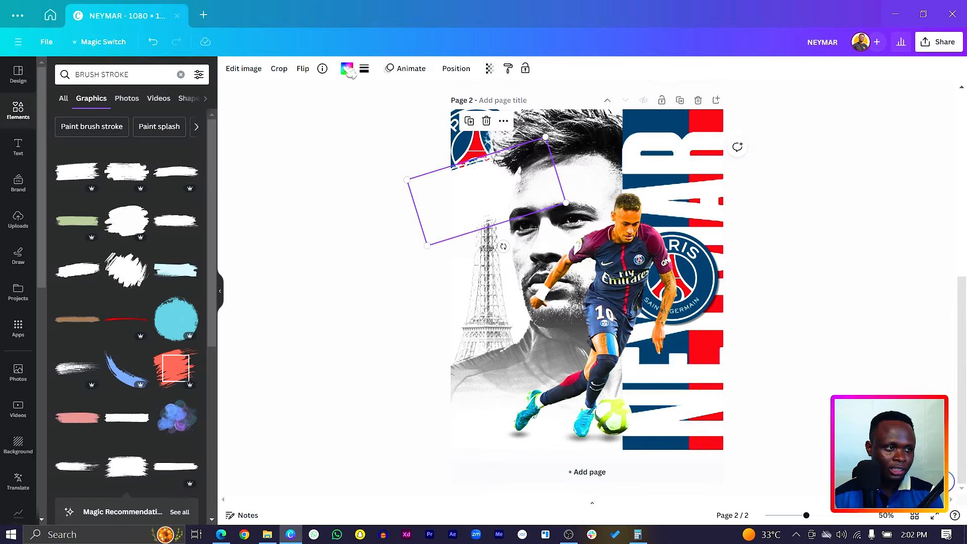
{"action": "left_click", "coordinate": [347, 69]}
{"action": "left_click", "coordinate": [55, 133]}
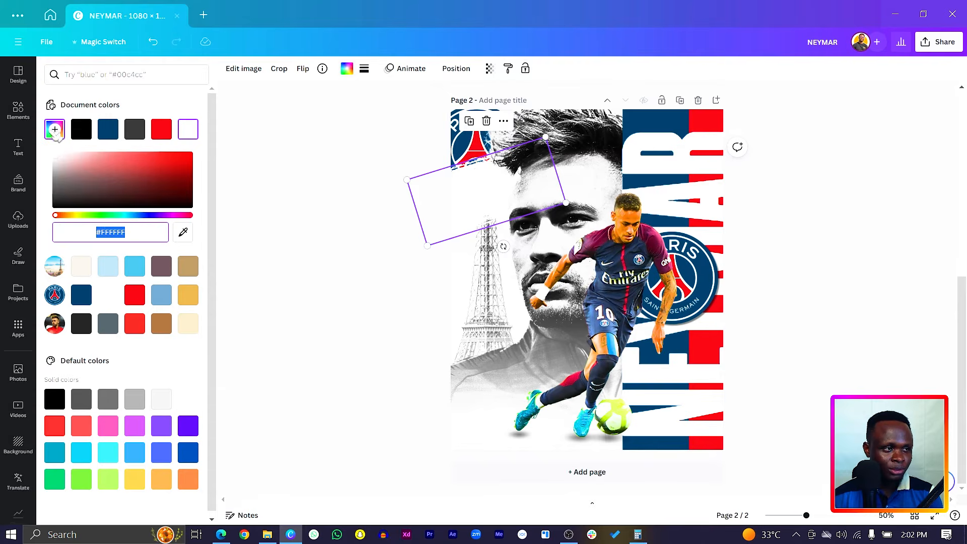
{"action": "left_click", "coordinate": [183, 232]}
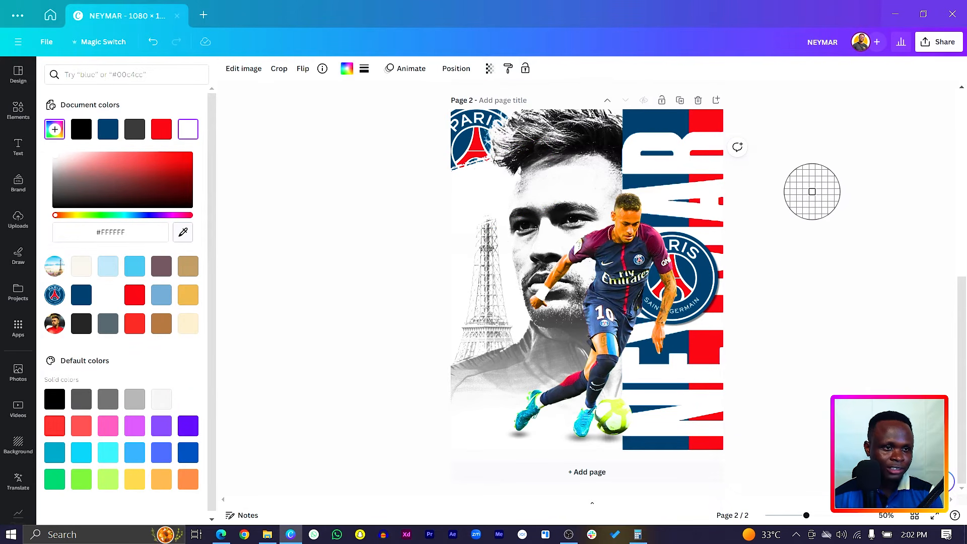
{"action": "left_click", "coordinate": [811, 191]}
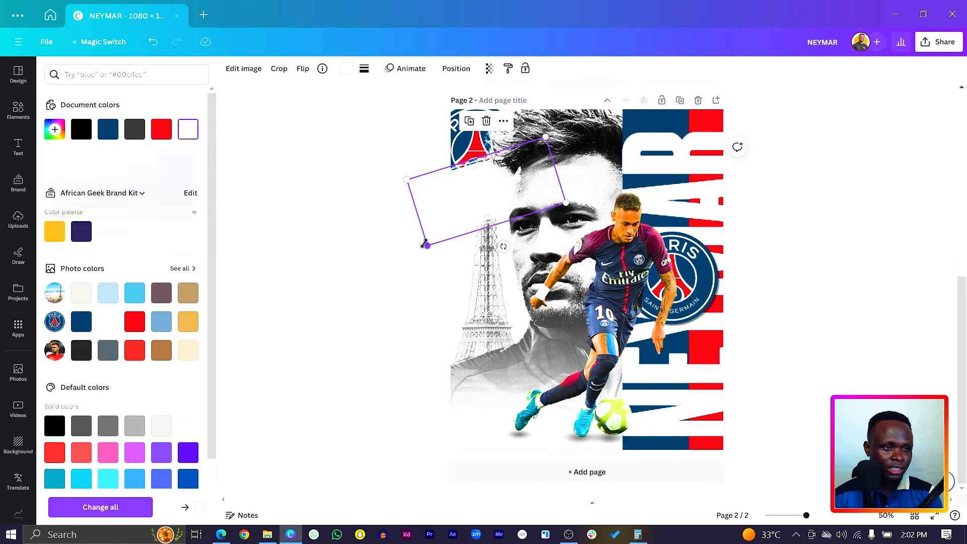
{"action": "left_click", "coordinate": [352, 330]}
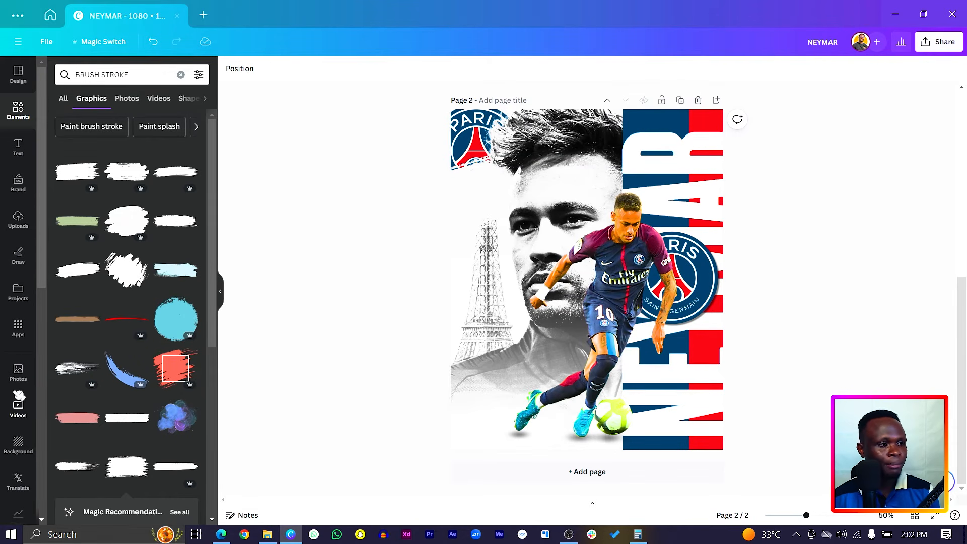
Step: Add the uploaded Brazil CBF crest, shrink it, and place it near the page's lower edge beside the player's rear foot
{"action": "left_click", "coordinate": [18, 219]}
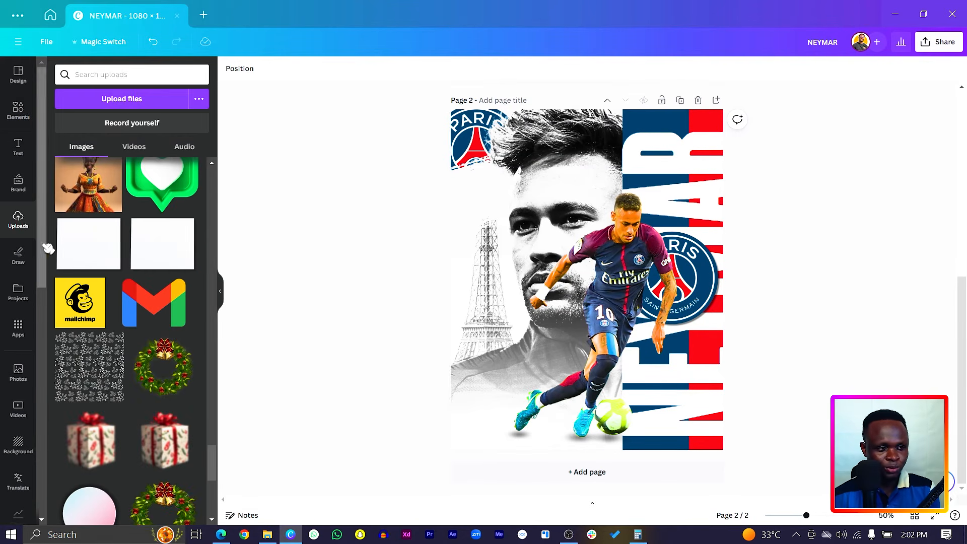
{"action": "scroll", "coordinate": [161, 423], "scroll_direction": "down", "scroll_amount": 5}
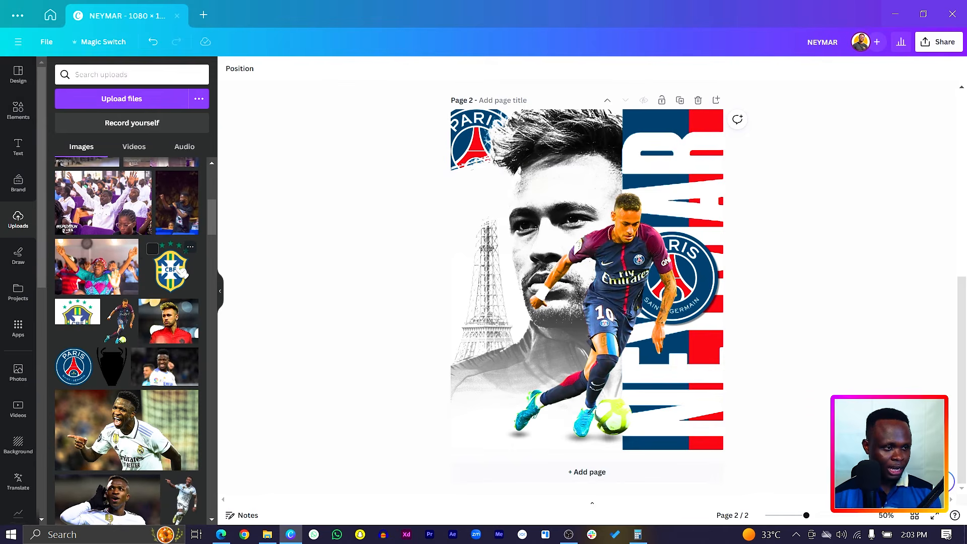
{"action": "left_click", "coordinate": [77, 311]}
{"action": "left_click_drag", "start_coordinate": [587, 280], "coordinate": [494, 427]}
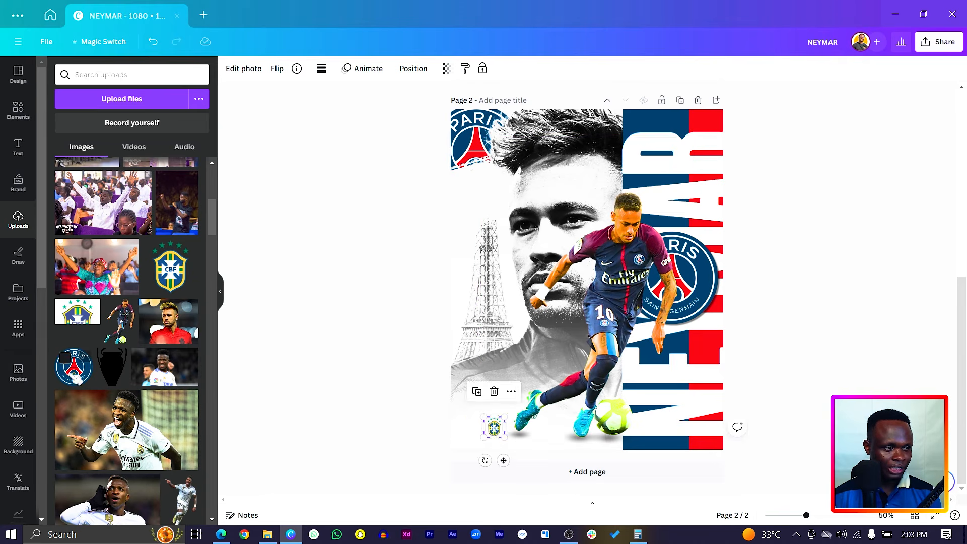
Step: Add the uploaded PSG crest, shrink it to a small badge, and place it beside the small CBF crest near the page's lower edge
{"action": "left_click", "coordinate": [74, 381]}
{"action": "left_click_drag", "start_coordinate": [577, 280], "coordinate": [429, 423]}
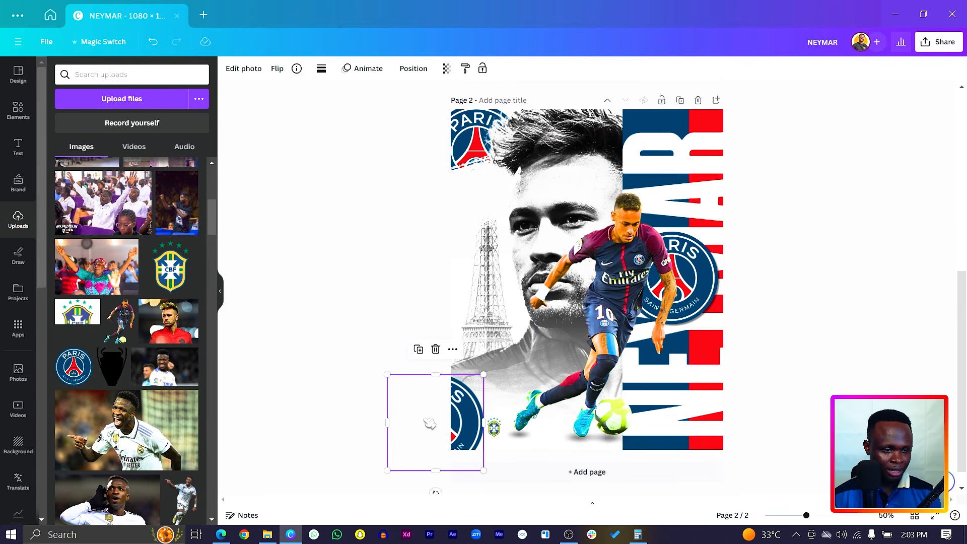
{"action": "key", "text": "ctrl+plus"}
{"action": "key", "text": "ctrl+plus"}
{"action": "key", "text": "ctrl+plus"}
{"action": "scroll", "coordinate": [431, 423], "scroll_direction": "down", "scroll_amount": 5}
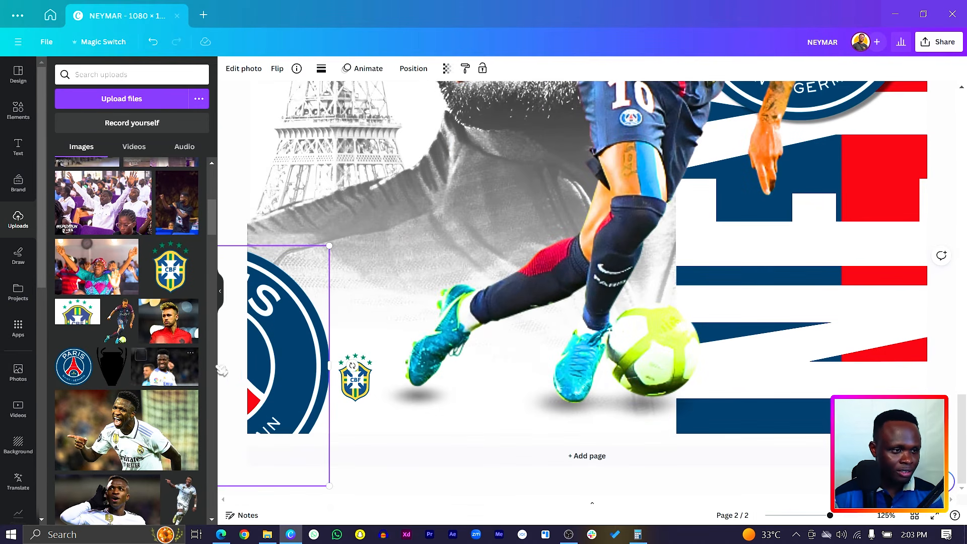
{"action": "left_click_drag", "start_coordinate": [282, 346], "coordinate": [380, 279]}
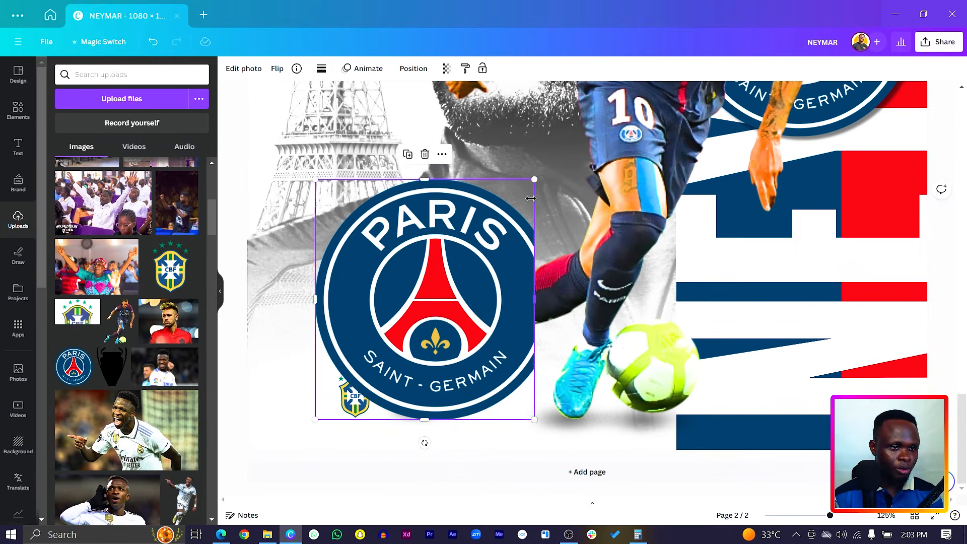
{"action": "left_click_drag", "start_coordinate": [554, 181], "coordinate": [396, 414]}
Step: Move the CBF crest right beside the small PSG crest and reduce it slightly so the two badges match in height
{"action": "mouse_move", "coordinate": [339, 398]}
{"action": "left_mouse_down"}
{"action": "mouse_move", "coordinate": [308, 398]}
{"action": "mouse_move", "coordinate": [359, 397]}
{"action": "left_mouse_up"}
{"action": "left_click", "coordinate": [351, 399], "text": "shift"}
{"action": "left_click", "coordinate": [239, 427]}
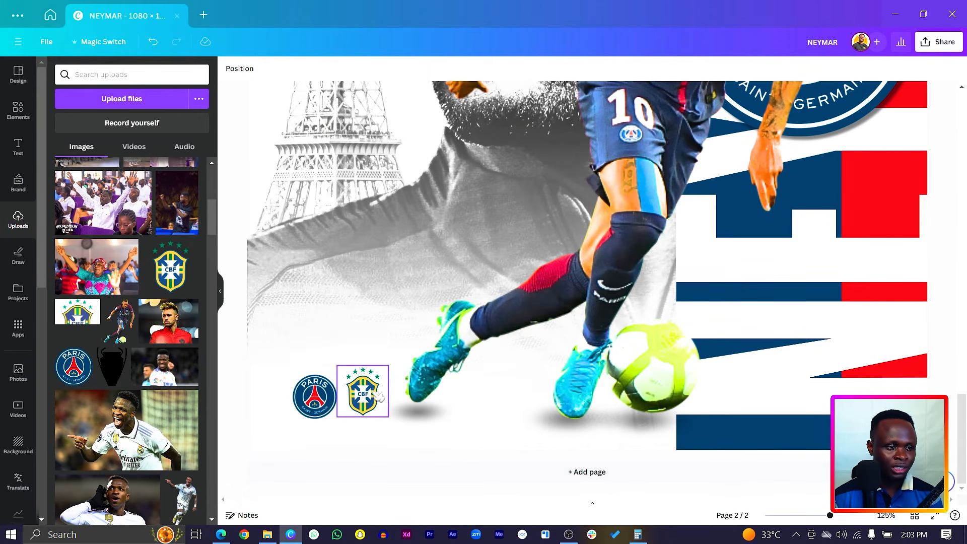
{"action": "left_click", "coordinate": [377, 396]}
{"action": "left_click_drag", "start_coordinate": [388, 365], "coordinate": [382, 371]}
Step: Turn both small crests, PSG and CBF, greyscale by setting each one's saturation to -100
{"action": "left_click", "coordinate": [330, 396]}
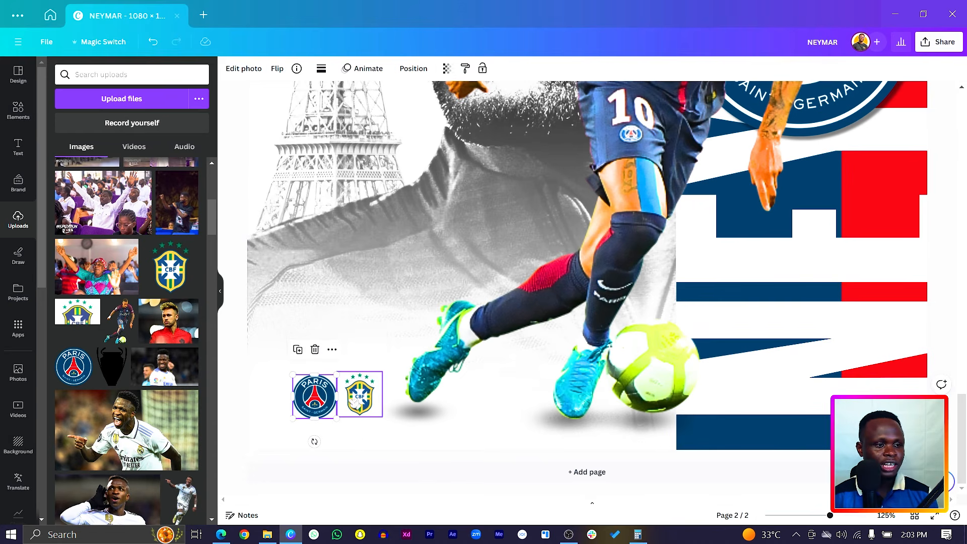
{"action": "left_click", "coordinate": [244, 68]}
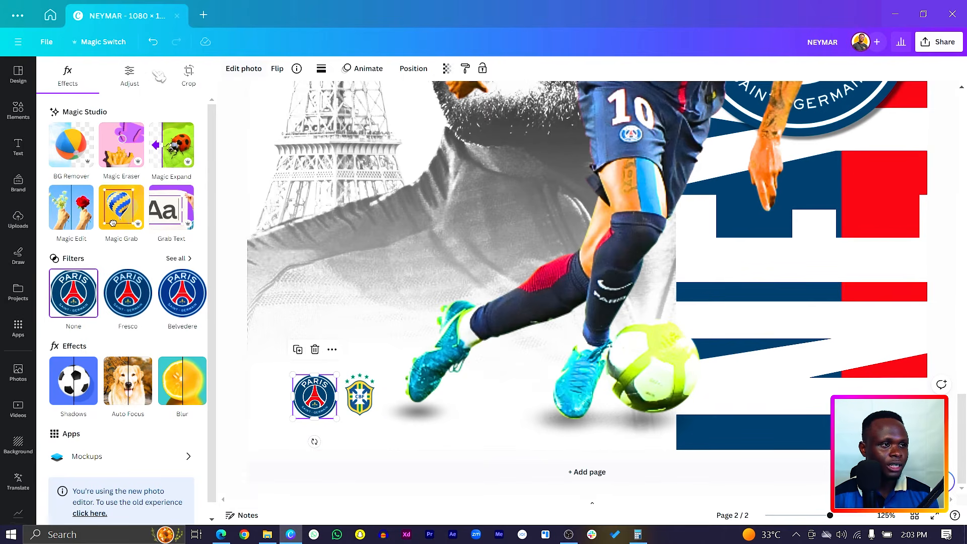
{"action": "left_click", "coordinate": [130, 76]}
{"action": "scroll", "coordinate": [108, 292], "scroll_direction": "down", "scroll_amount": 5}
{"action": "scroll", "coordinate": [110, 301], "scroll_direction": "up", "scroll_amount": 5}
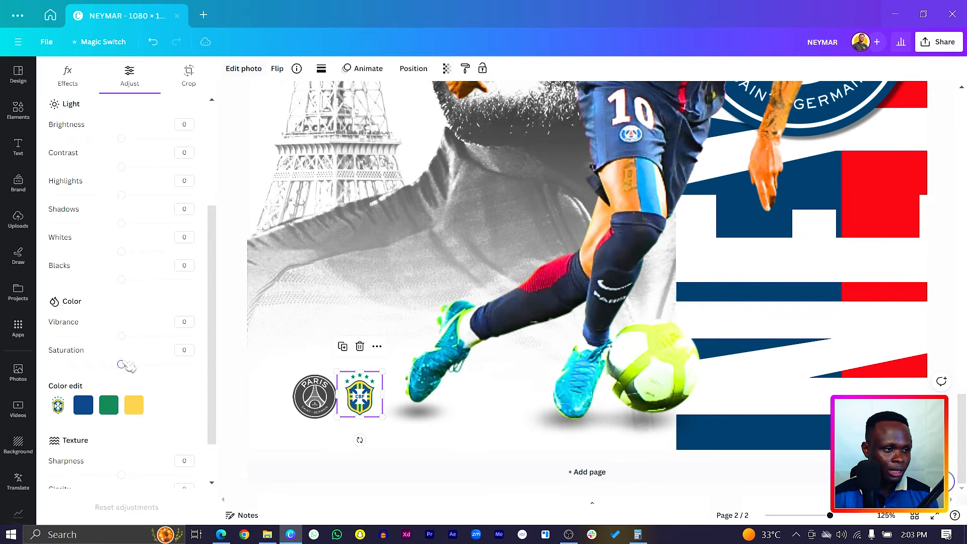
{"action": "left_click_drag", "start_coordinate": [121, 364], "coordinate": [48, 364]}
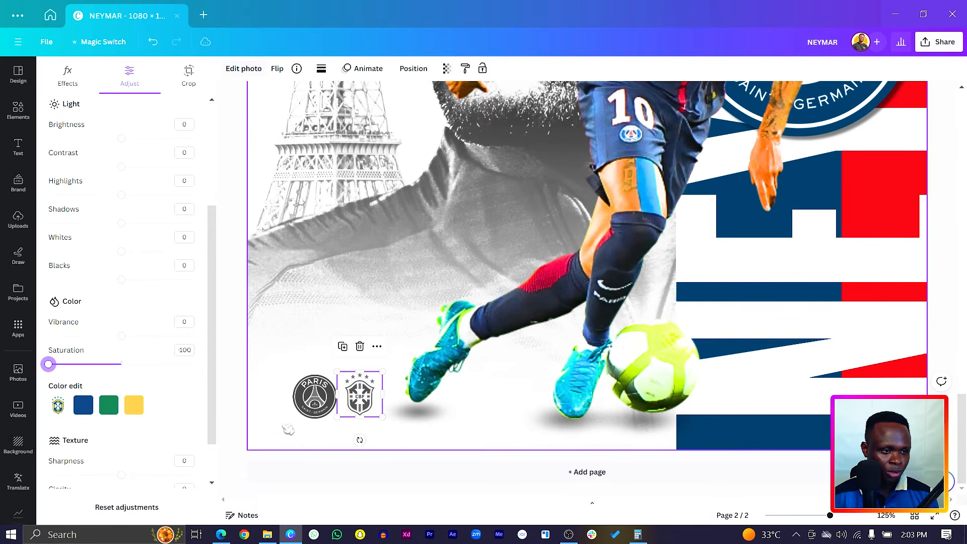
Step: Select both greyscale crests together and shift them slightly up and toward the page's outer edge
{"action": "left_click", "coordinate": [330, 411], "text": "shift"}
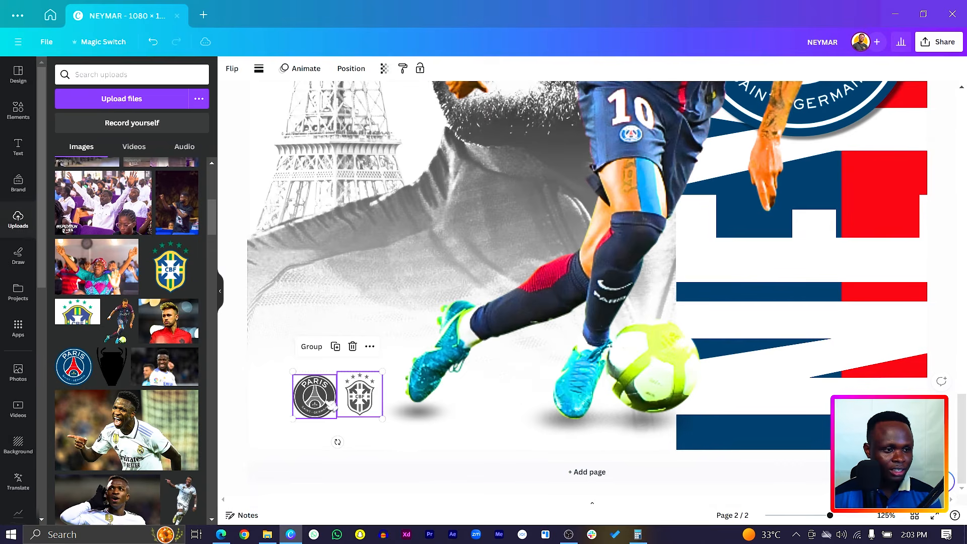
{"action": "left_click_drag", "start_coordinate": [330, 410], "coordinate": [324, 388]}
{"action": "left_click", "coordinate": [240, 406]}
{"action": "left_click", "coordinate": [322, 390]}
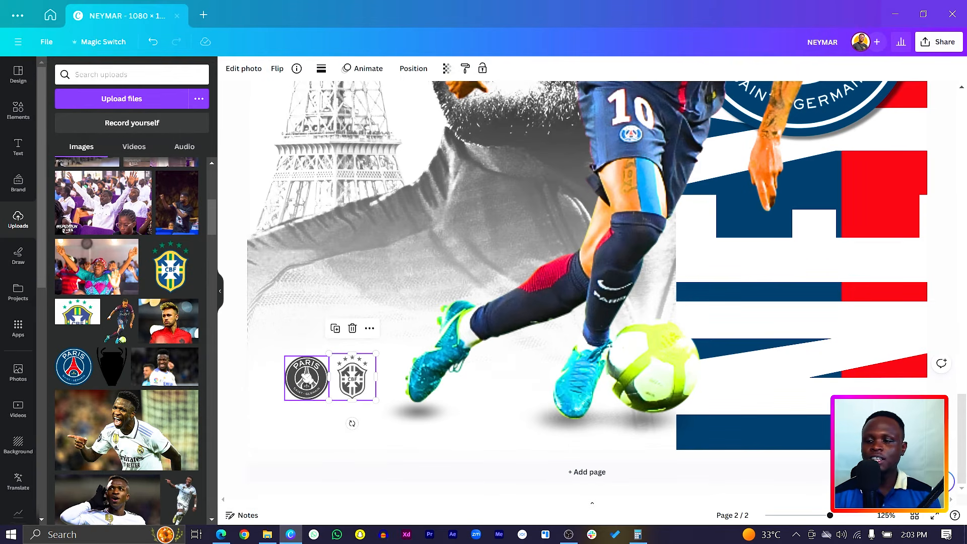
Step: Search the graphics library for "DUST"
{"action": "key", "text": "ctrl+minus"}
{"action": "key", "text": "ctrl+minus"}
{"action": "key", "text": "ctrl+minus"}
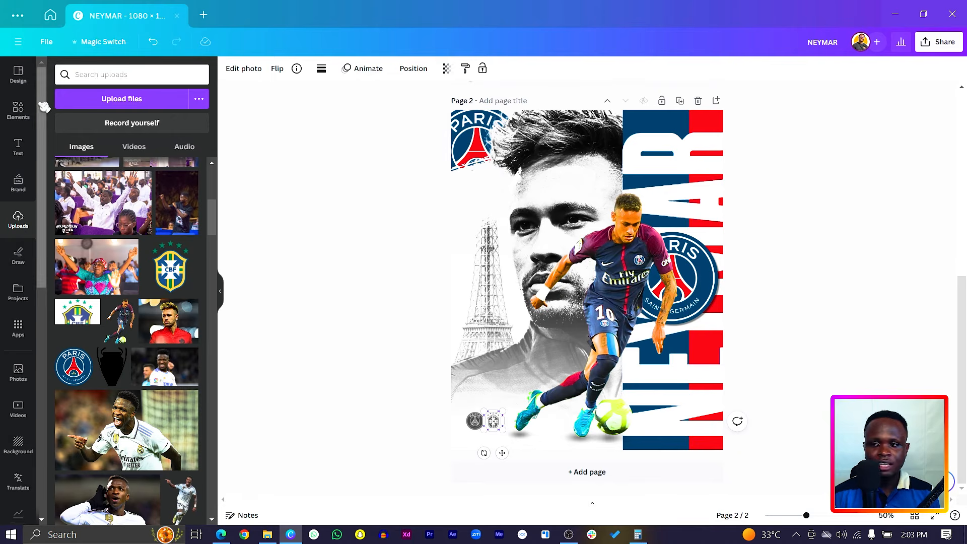
{"action": "left_click", "coordinate": [23, 116]}
{"action": "left_click", "coordinate": [103, 75]}
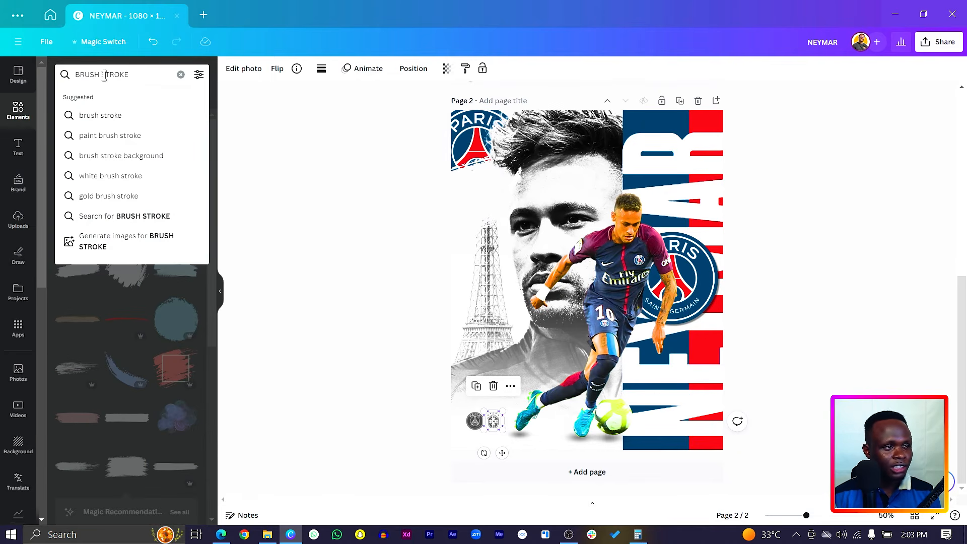
{"action": "key", "text": "BackSpace"}
{"action": "type", "text": "DUST"}
{"action": "key", "text": "Return"}
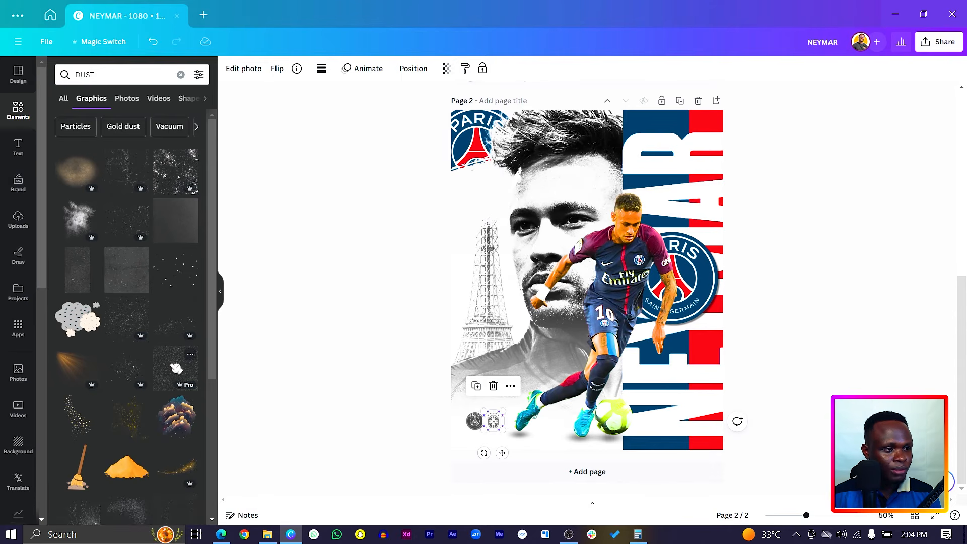
Step: Add a fine grey dust speckle graphic, enlarge it to cover the whole page, and set its transparency to 35
{"action": "left_click", "coordinate": [177, 368]}
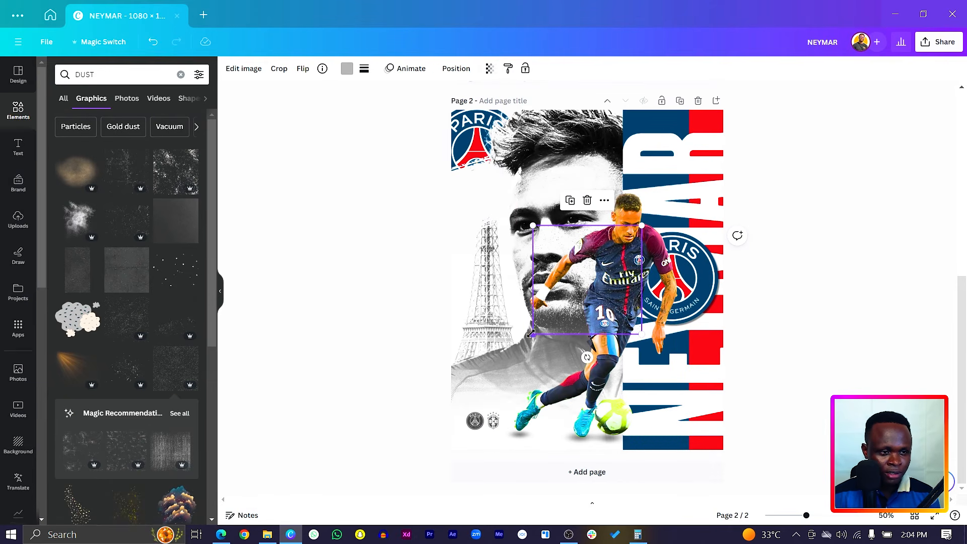
{"action": "left_click_drag", "start_coordinate": [531, 334], "coordinate": [480, 540]}
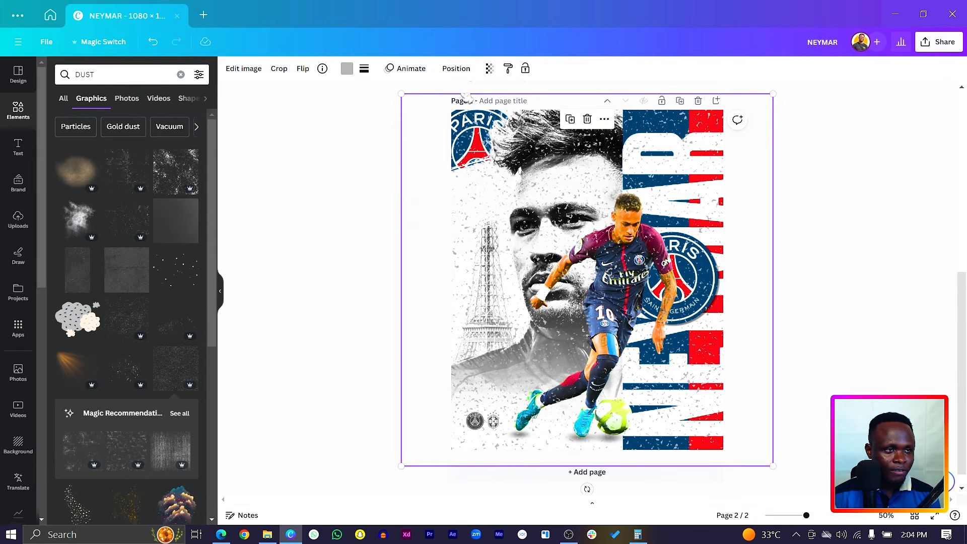
{"action": "left_click", "coordinate": [492, 69]}
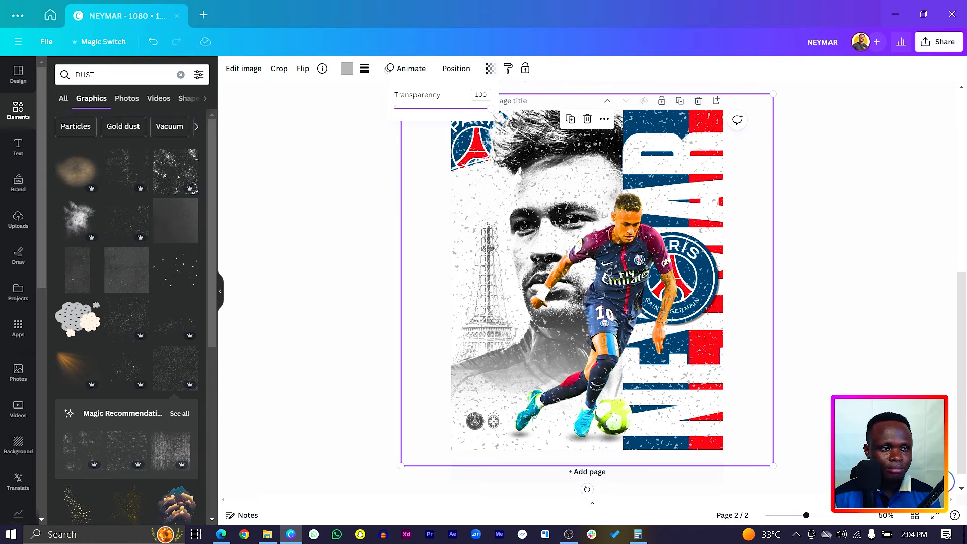
{"action": "left_click_drag", "start_coordinate": [495, 110], "coordinate": [450, 122]}
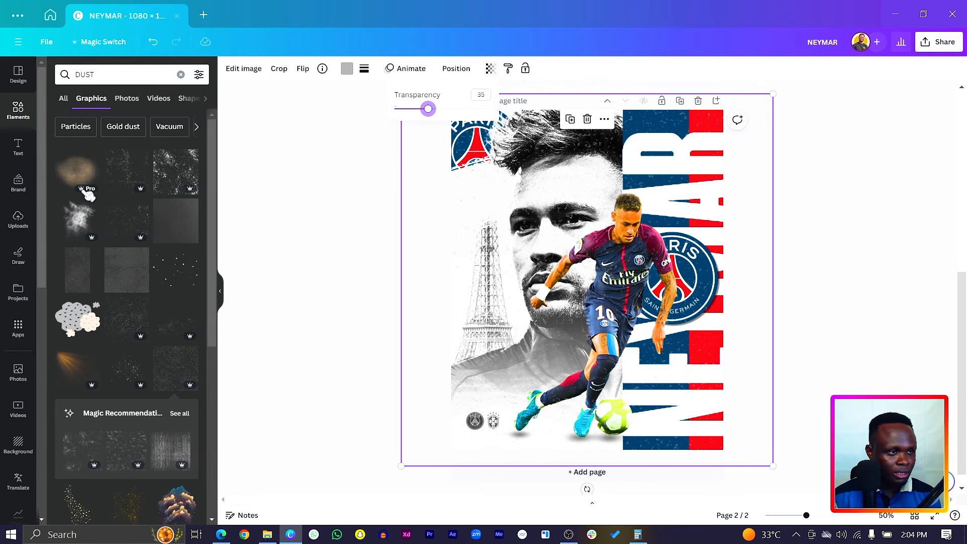
Step: Add a black grunge dust texture, enlarge it to cover the whole page, and set its transparency to 18
{"action": "left_click", "coordinate": [173, 162]}
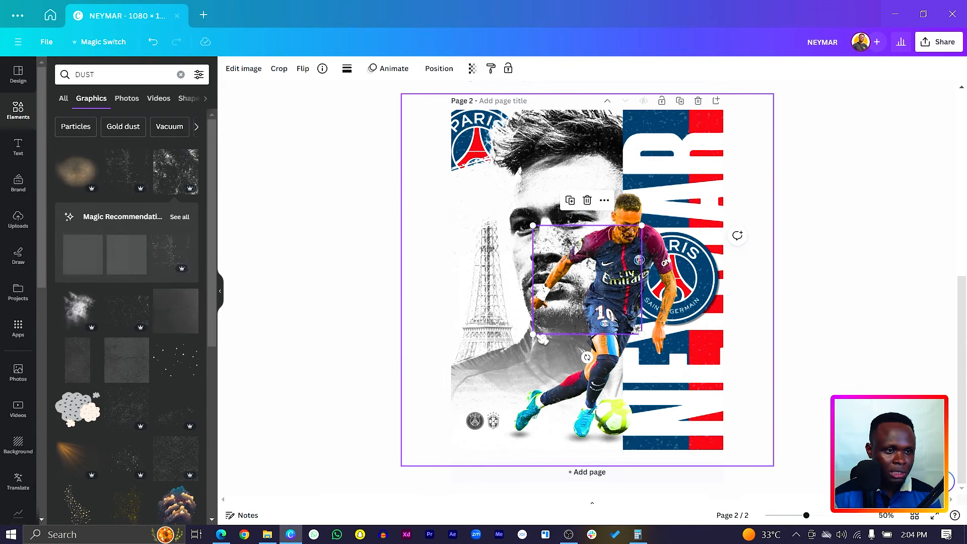
{"action": "left_click_drag", "start_coordinate": [459, 436], "coordinate": [425, 490]}
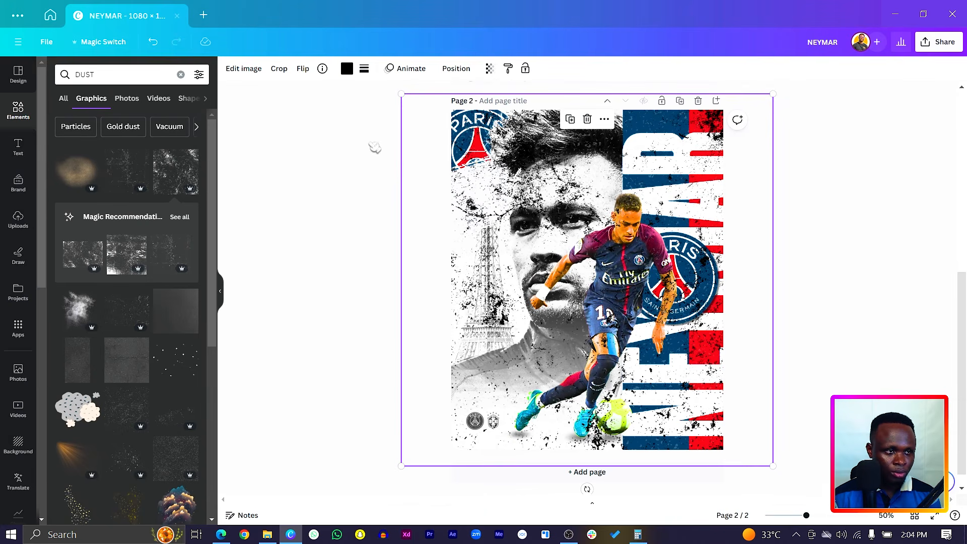
{"action": "left_click", "coordinate": [489, 68]}
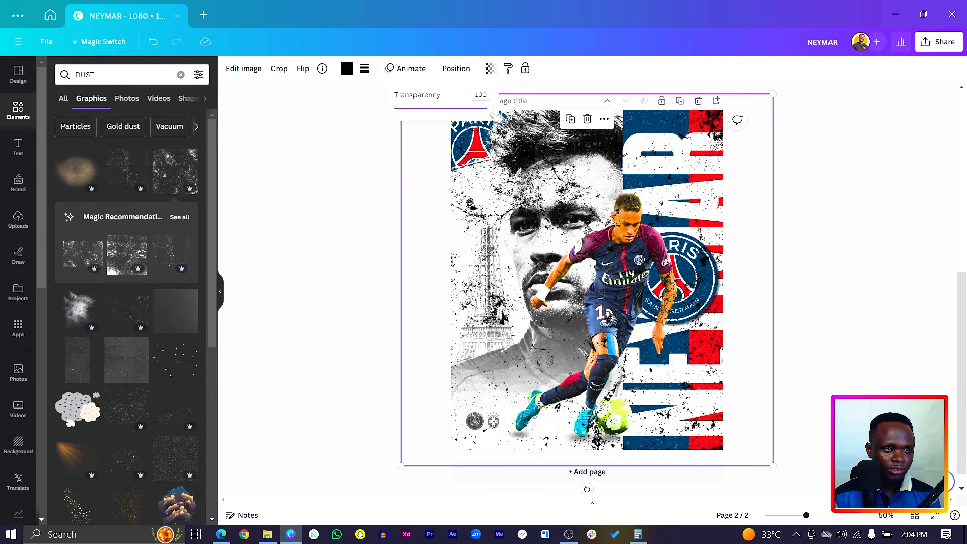
{"action": "left_click_drag", "start_coordinate": [492, 111], "coordinate": [425, 121]}
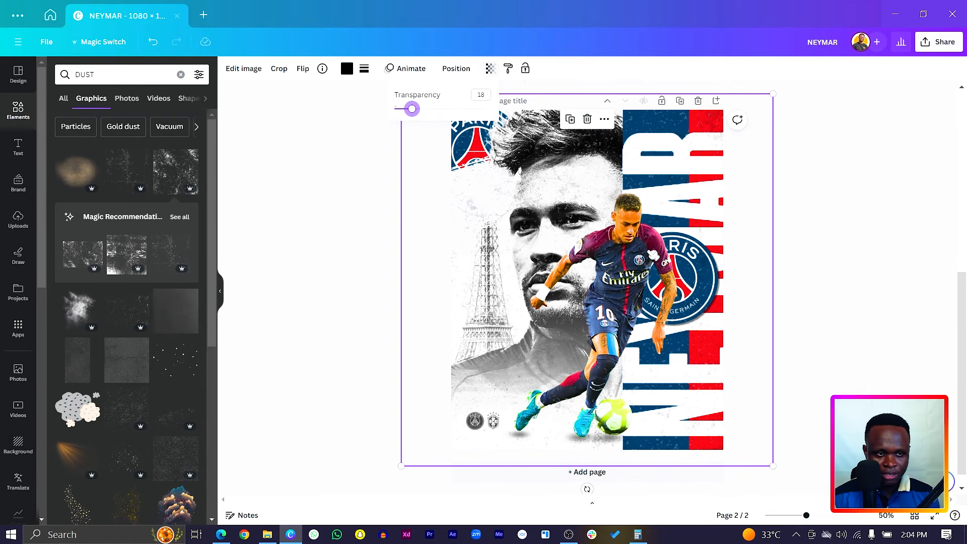
Step: Bring the dribbling player to the front, above both dust textures
{"action": "left_click", "coordinate": [645, 255]}
{"action": "left_click", "coordinate": [639, 256]}
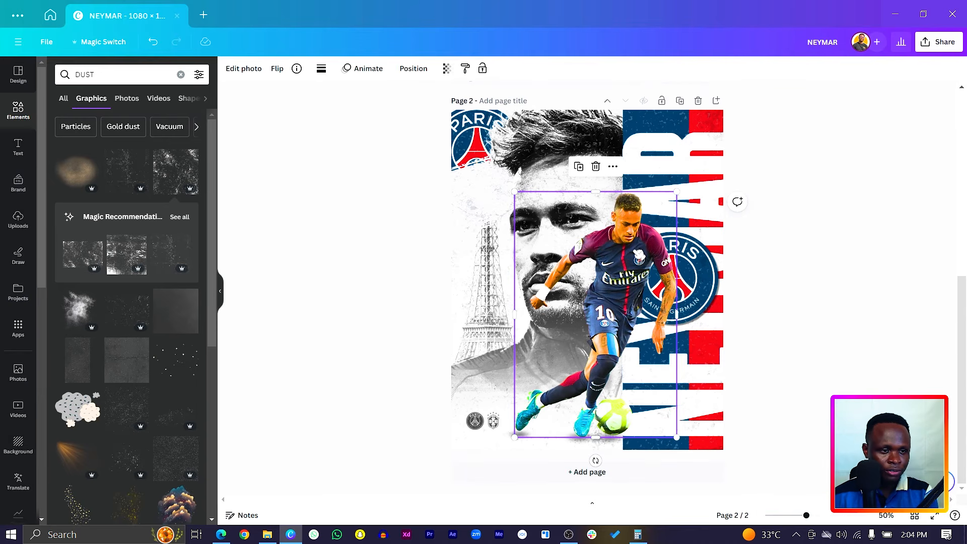
{"action": "right_click", "coordinate": [609, 254]}
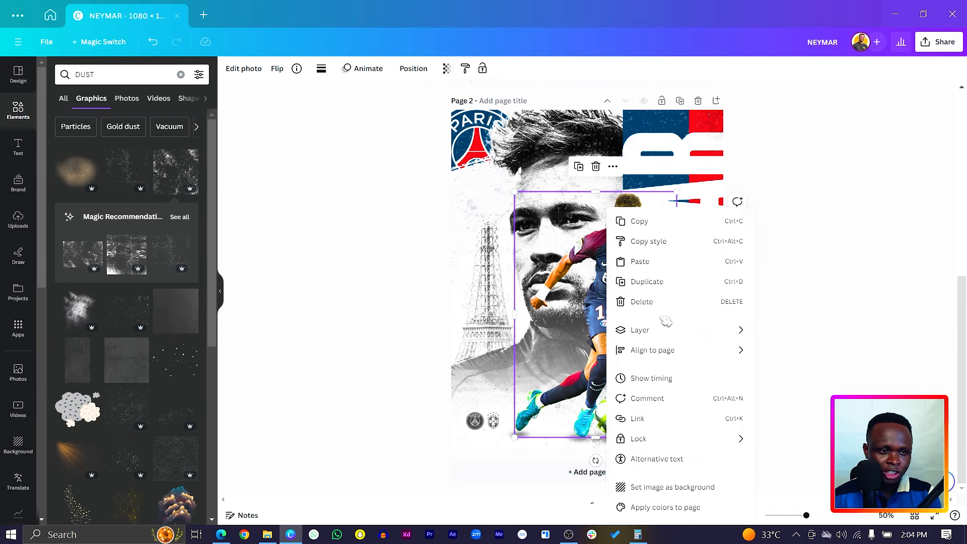
{"action": "mouse_move", "coordinate": [706, 331]}
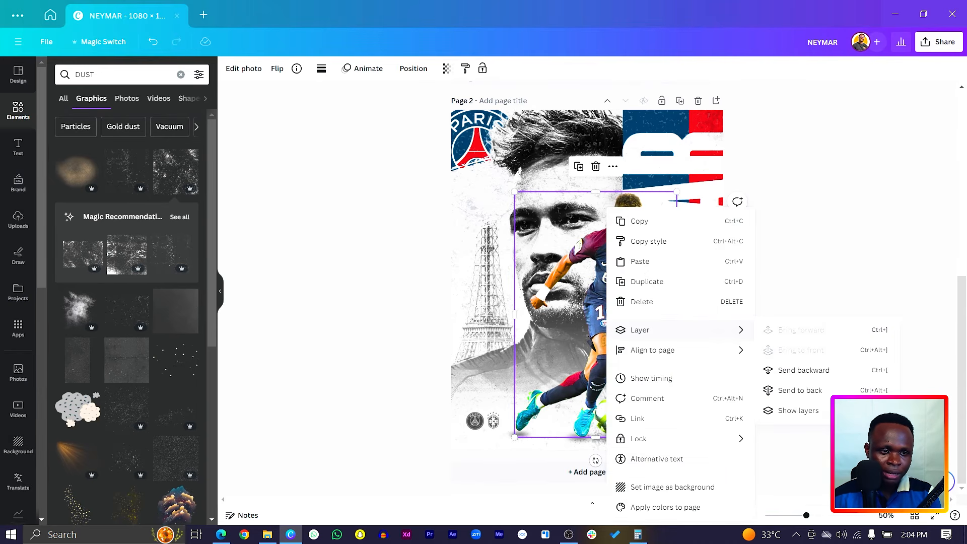
{"action": "left_click", "coordinate": [848, 231]}
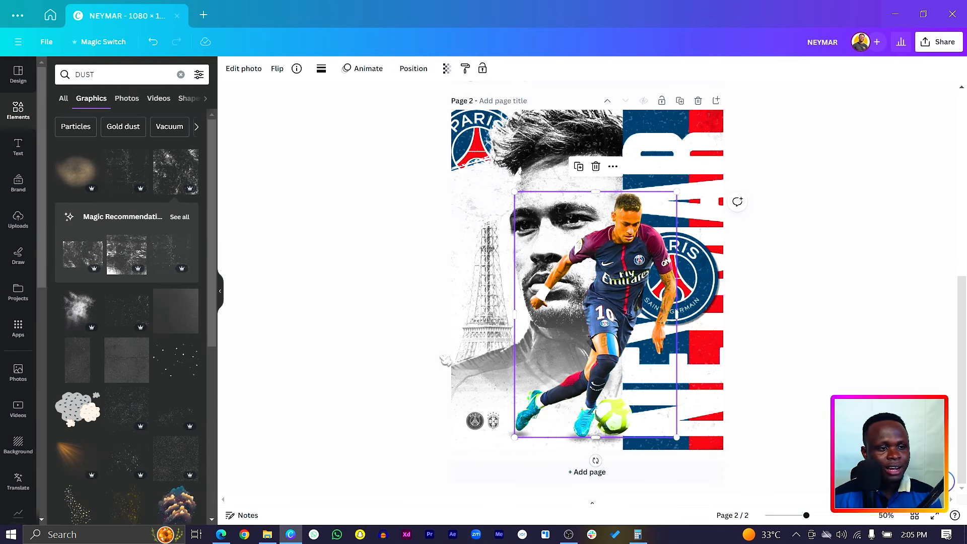
{"action": "left_click", "coordinate": [363, 318]}
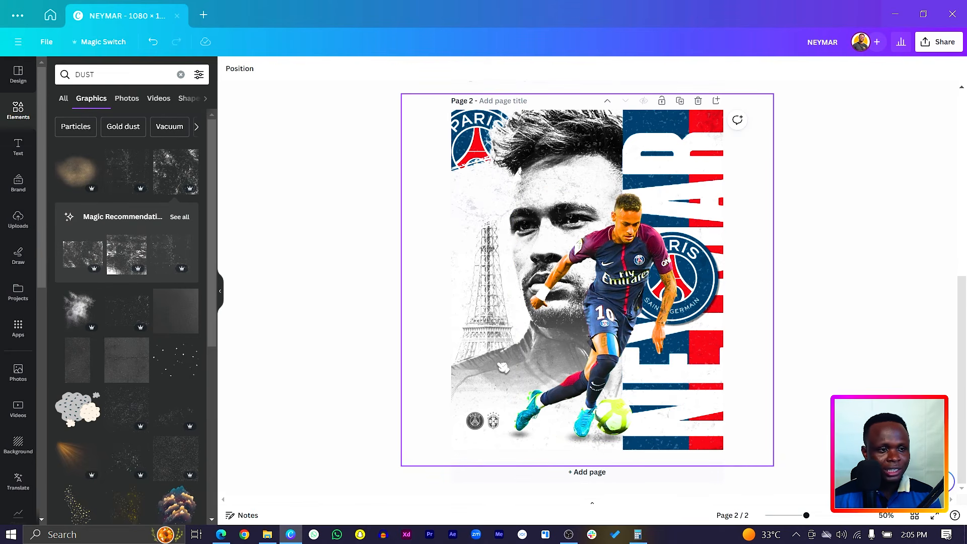
Step: Show the page's layers and duplicate the white fade rectangle that covers the lower half of the poster
{"action": "right_click", "coordinate": [477, 394]}
{"action": "mouse_move", "coordinate": [535, 387]}
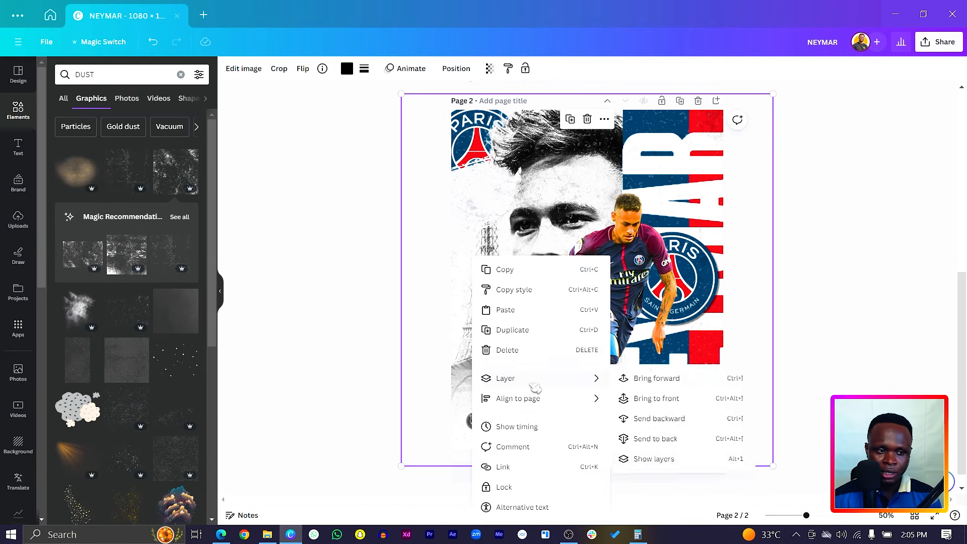
{"action": "left_click", "coordinate": [654, 459]}
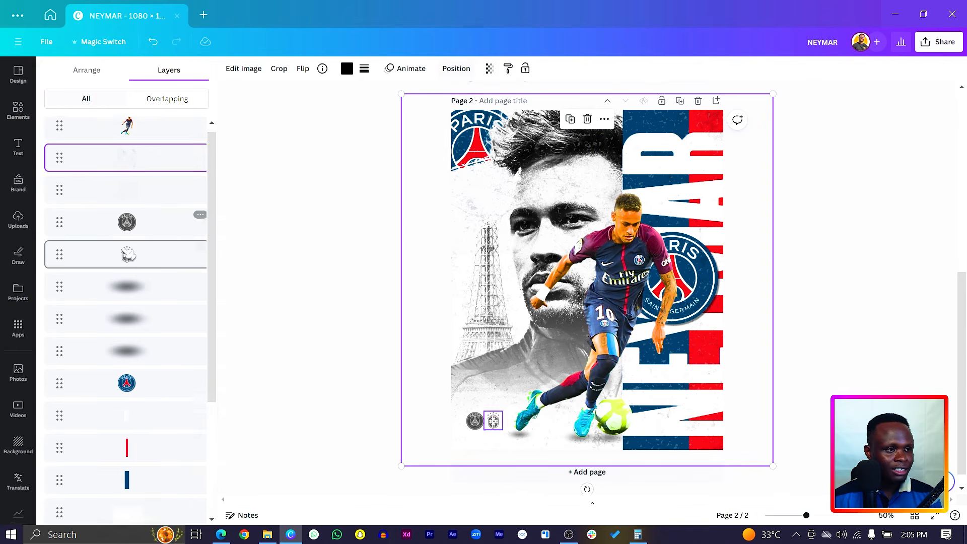
{"action": "scroll", "coordinate": [151, 352], "scroll_direction": "down", "scroll_amount": 5}
{"action": "left_click", "coordinate": [151, 361]}
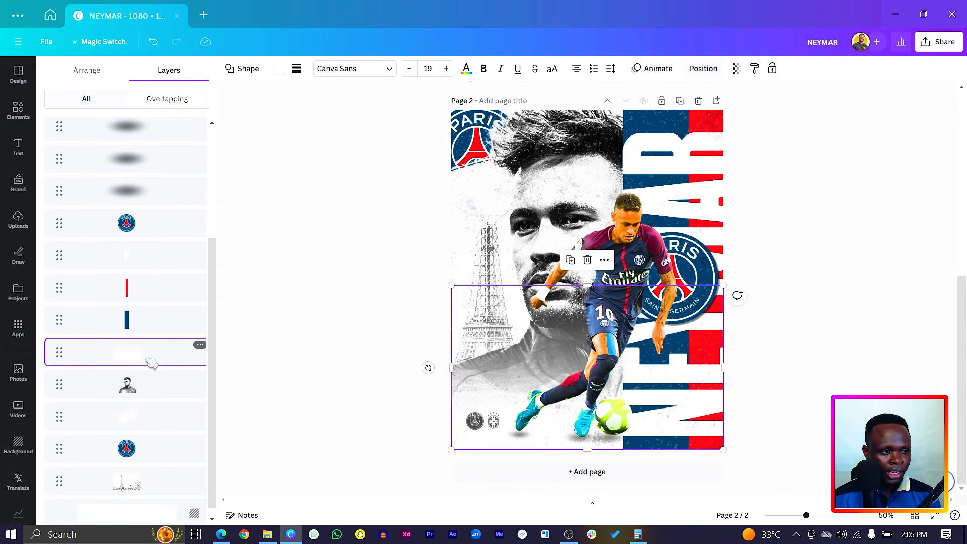
{"action": "key", "text": "ctrl+d"}
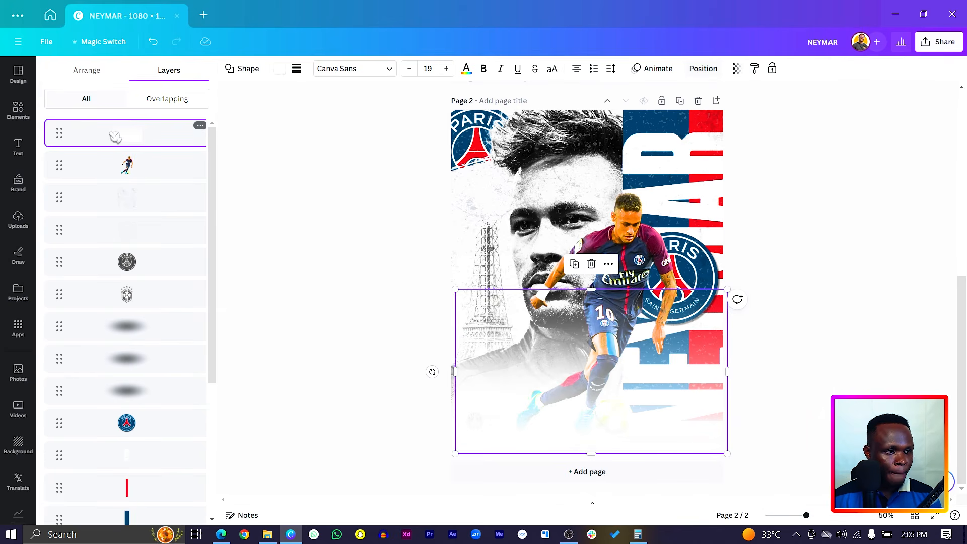
Step: Place the duplicated white fade directly beneath the large PSG crest's layer and enlarge it to blend the lower part of the name and bands
{"action": "left_click_drag", "start_coordinate": [115, 136], "coordinate": [109, 439]}
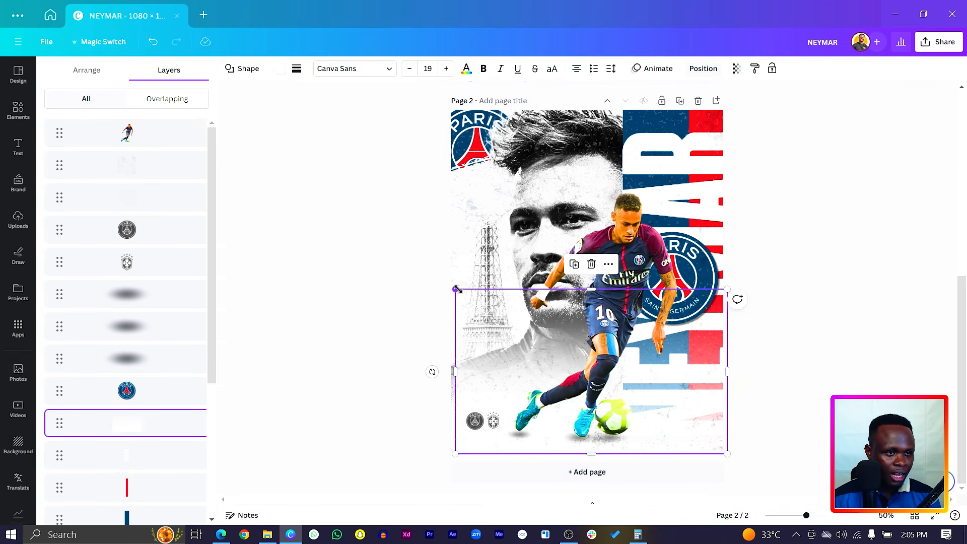
{"action": "left_click_drag", "start_coordinate": [455, 290], "coordinate": [446, 288]}
{"action": "left_click_drag", "start_coordinate": [526, 288], "coordinate": [527, 255]}
{"action": "left_click", "coordinate": [354, 275]}
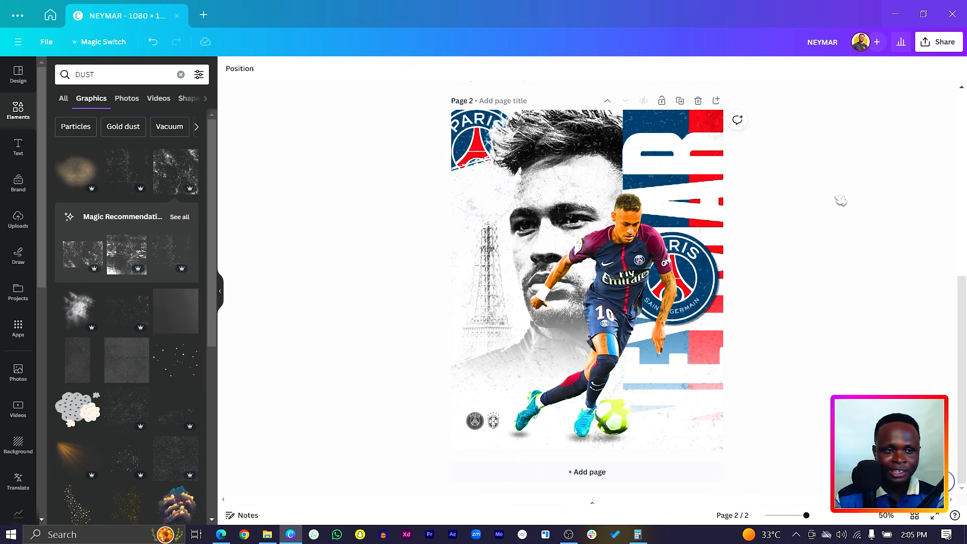